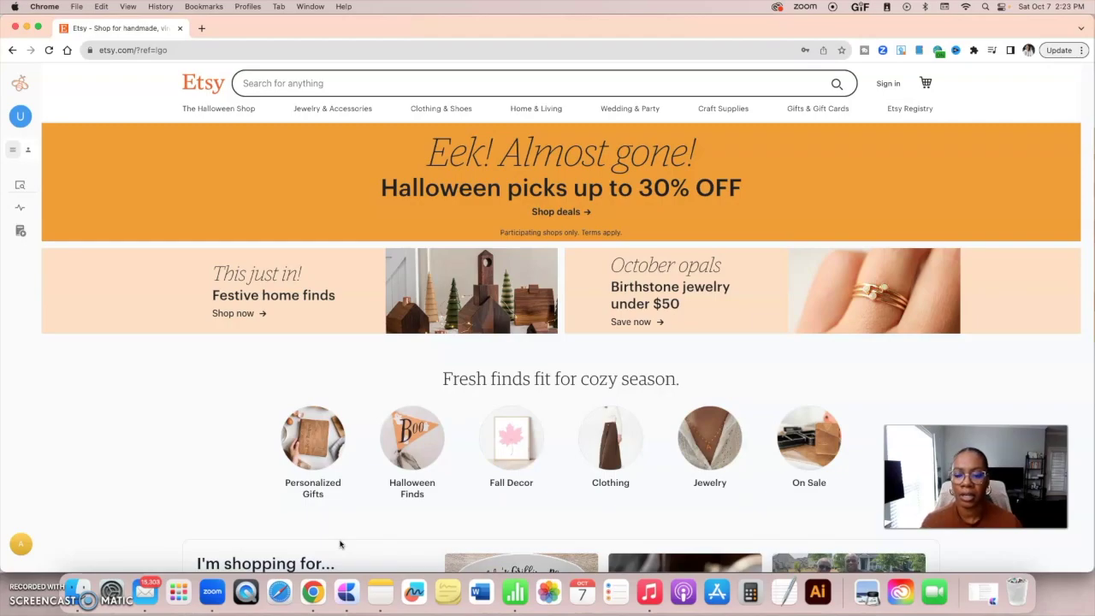
# - Search Etsy for 'personalized cocktail napkin'
pyautogui.click(340, 541)
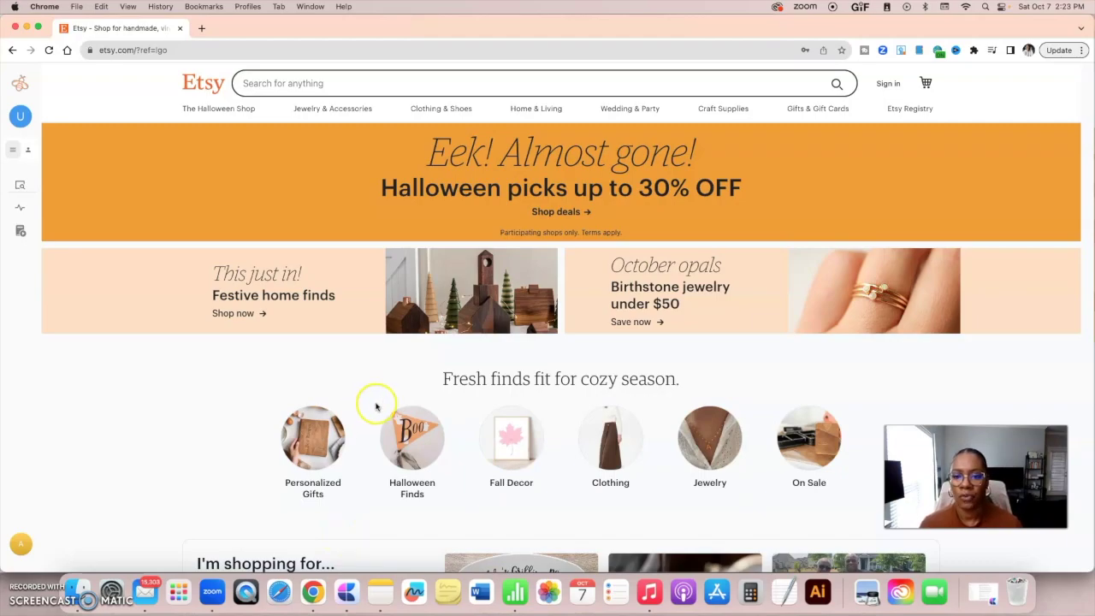
pyautogui.click(283, 86)
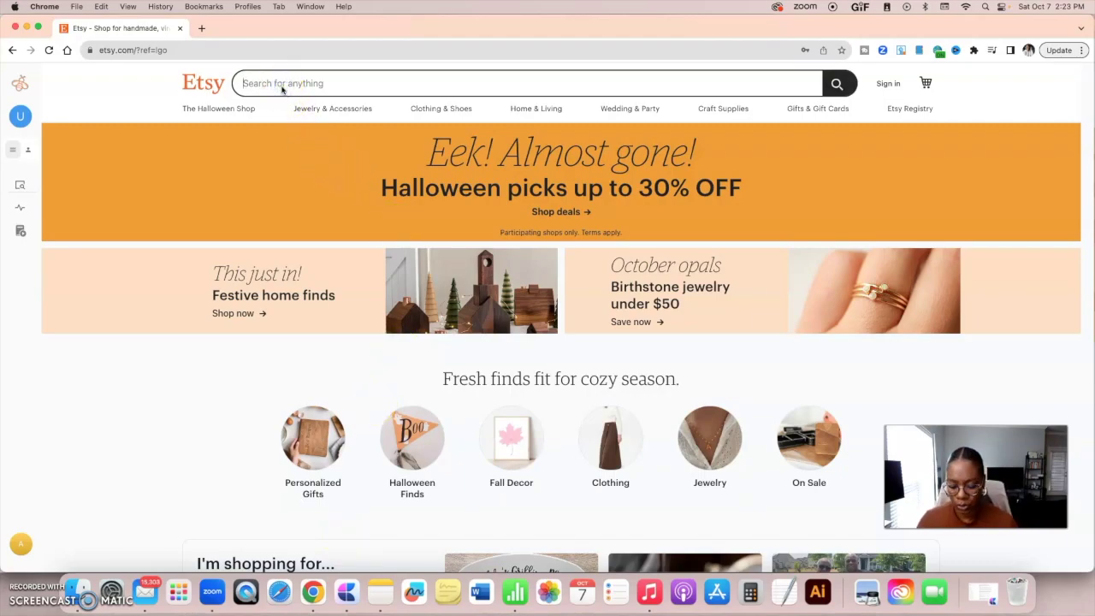
pyautogui.write('pee')
pyautogui.press('BackSpace')
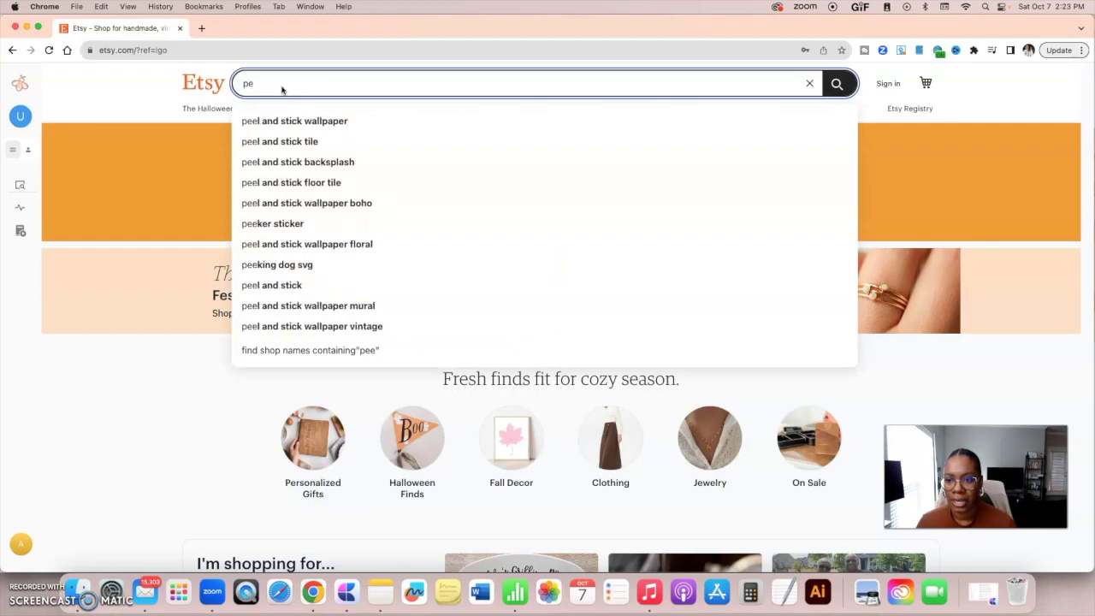
pyautogui.write('rsonalize')
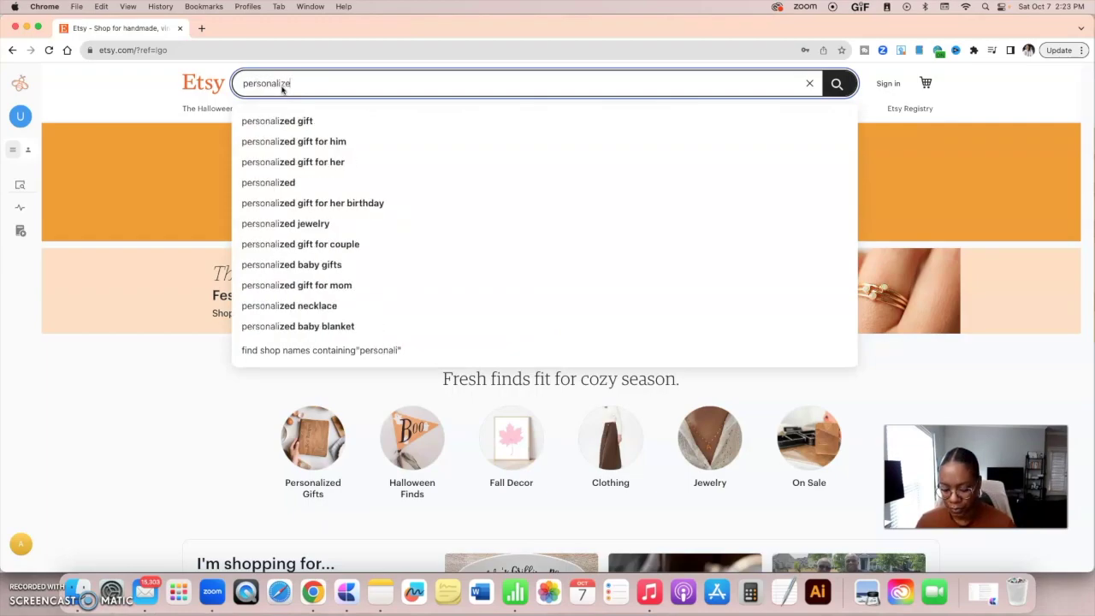
pyautogui.write('d cocktail na')
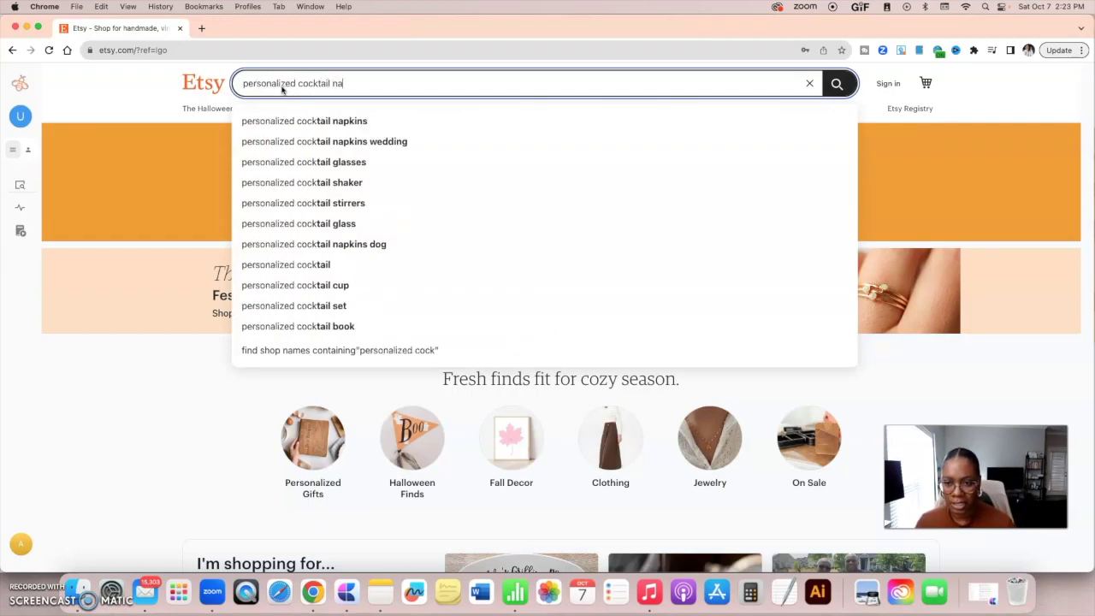
pyautogui.write('pkin')
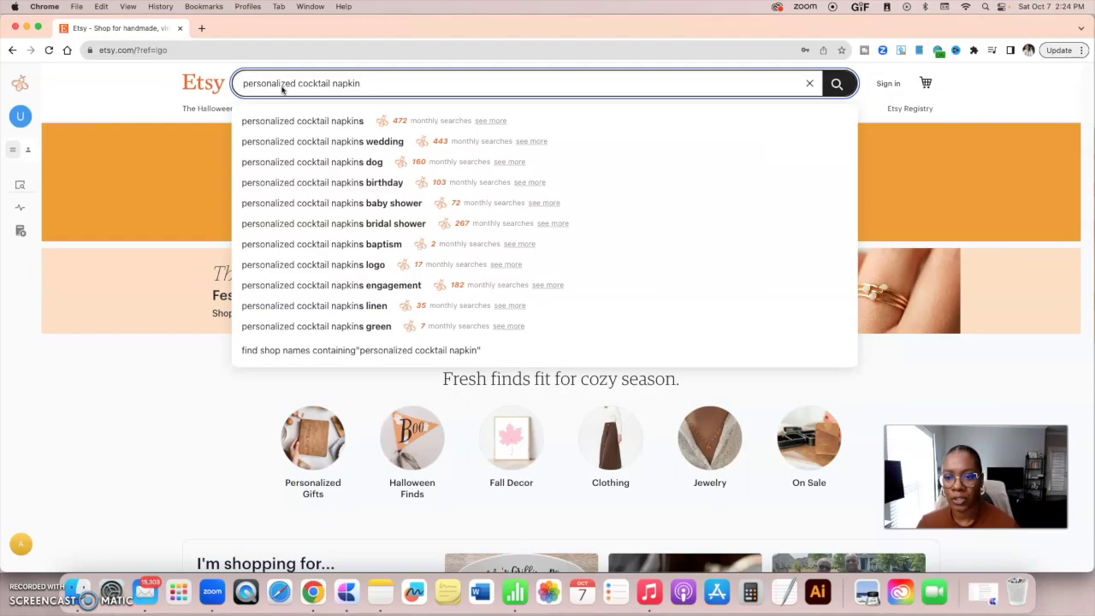
pyautogui.press('Return')
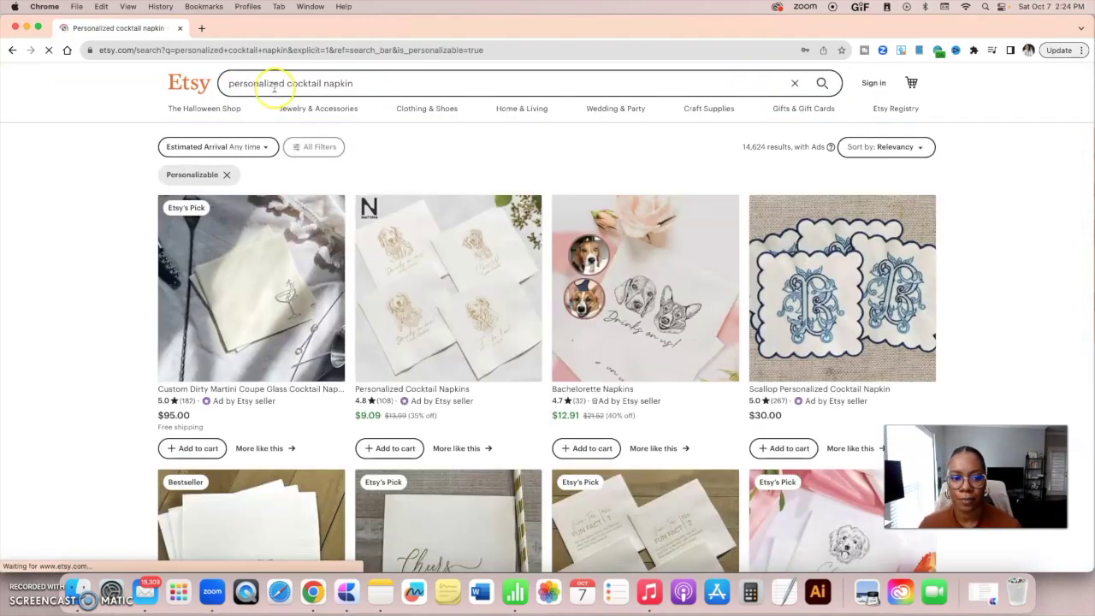
# - Filter the results to personalizable items and scroll through the listings and back up
pyautogui.click(565, 161)
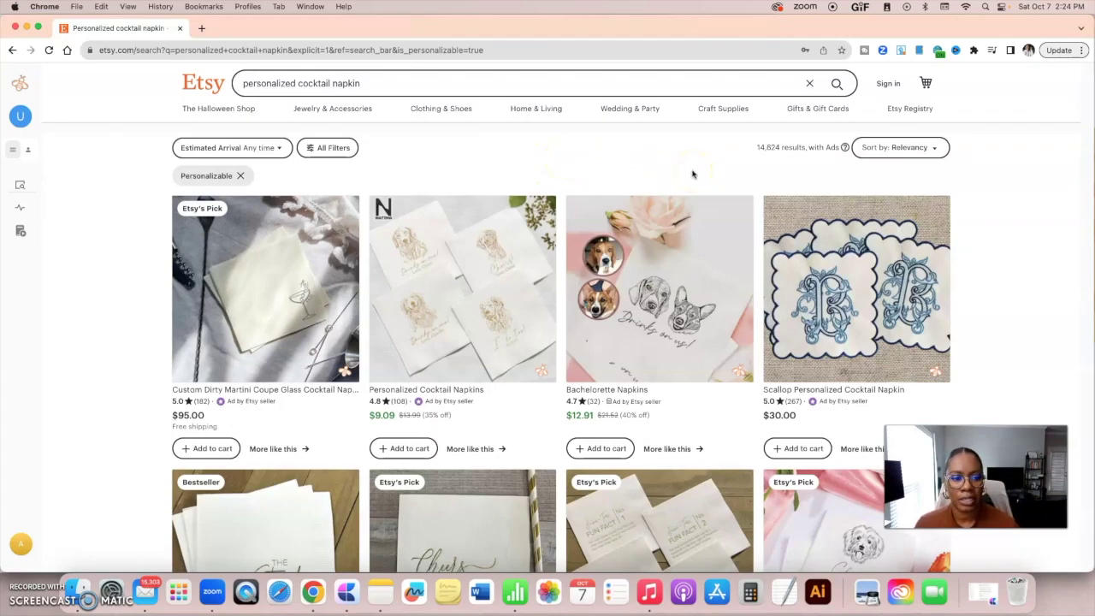
pyautogui.scroll(-2, 667, 162)
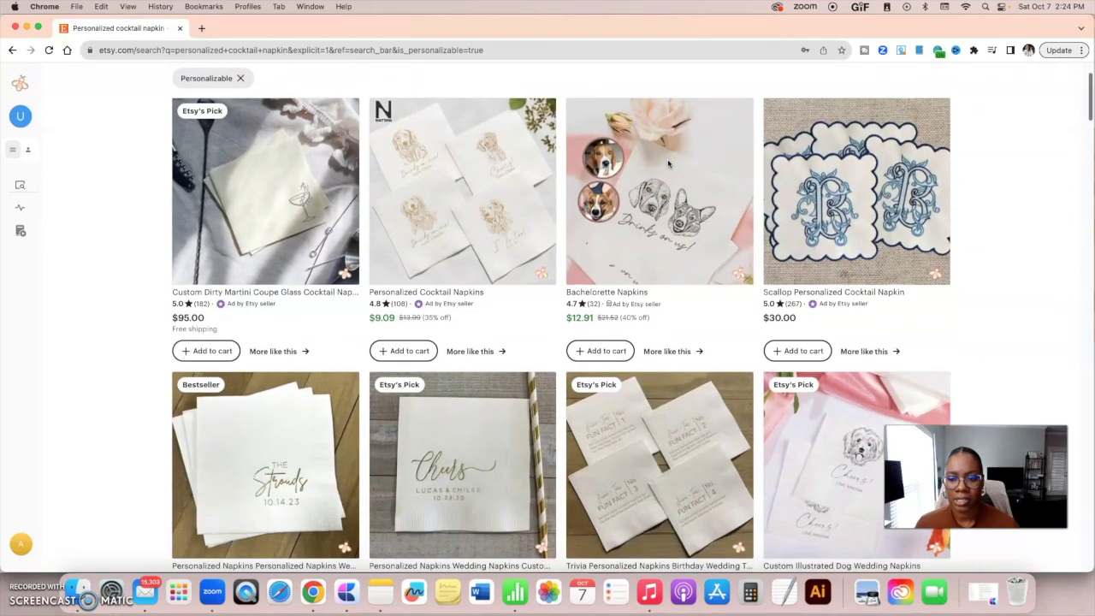
pyautogui.scroll(-5, 667, 159)
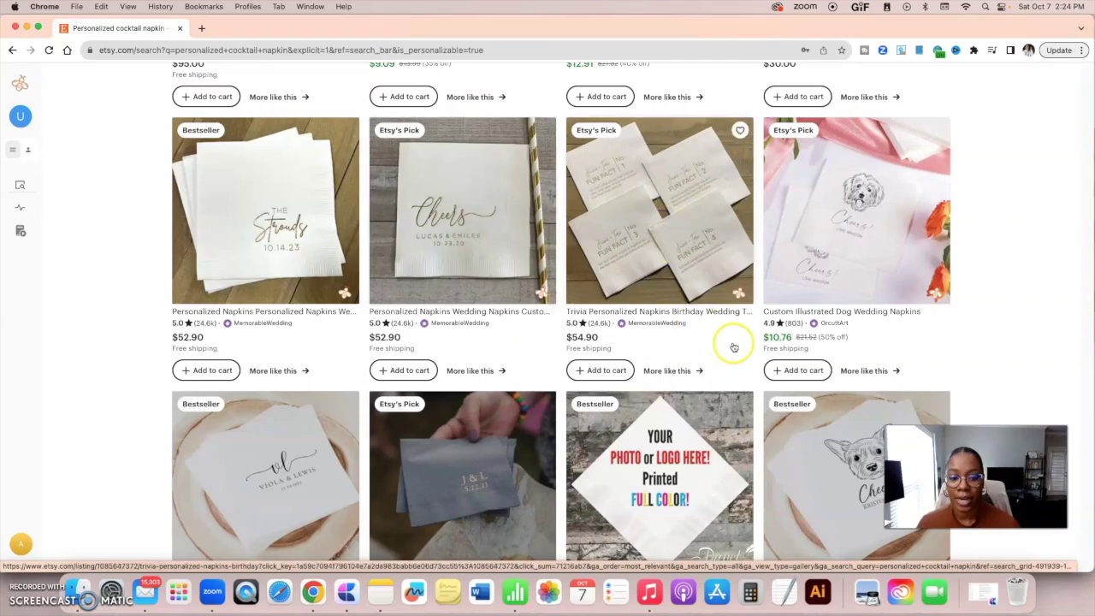
pyautogui.scroll(-5, 733, 346)
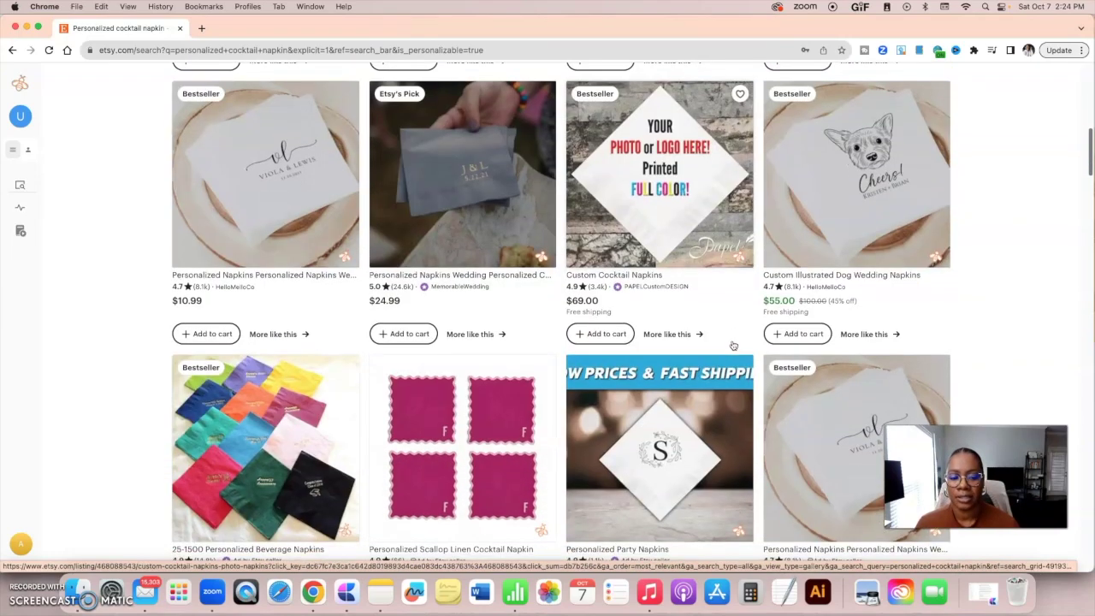
pyautogui.scroll(3, 733, 346)
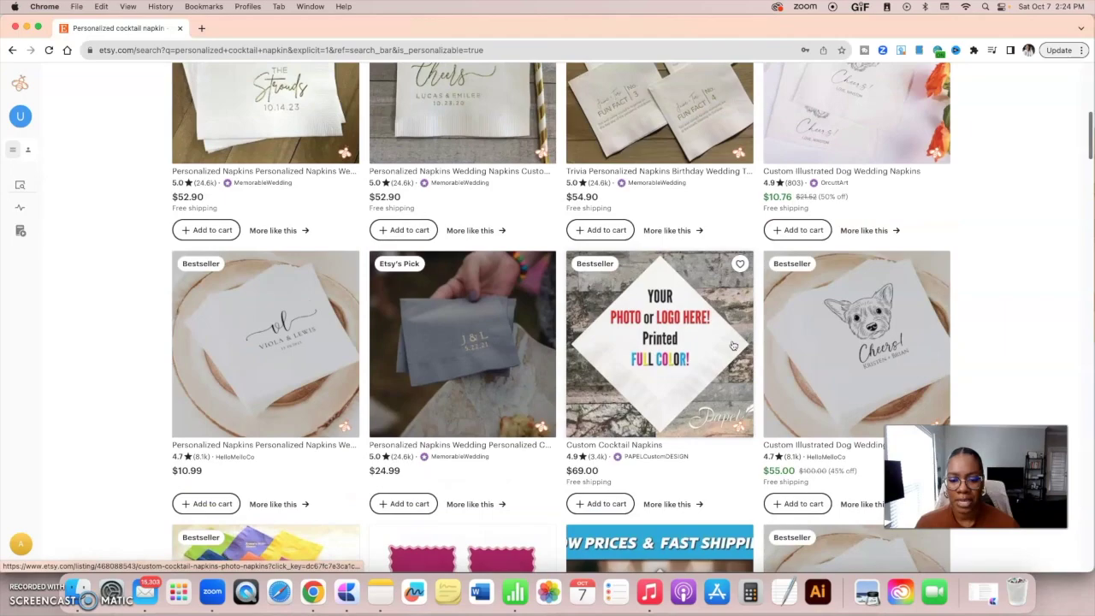
pyautogui.click(280, 325)
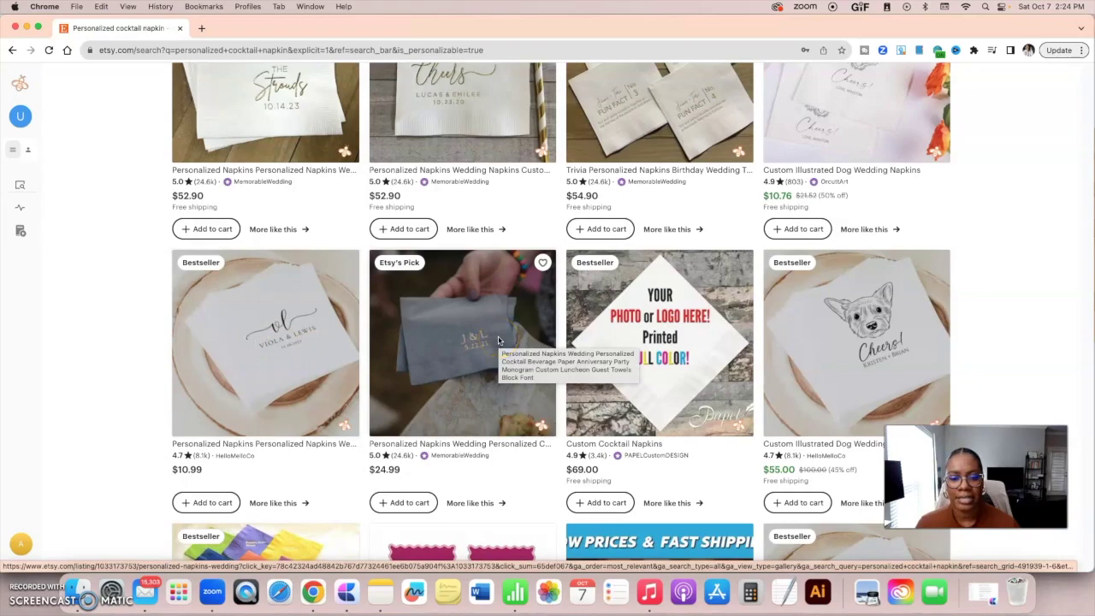
pyautogui.scroll(3, 499, 340)
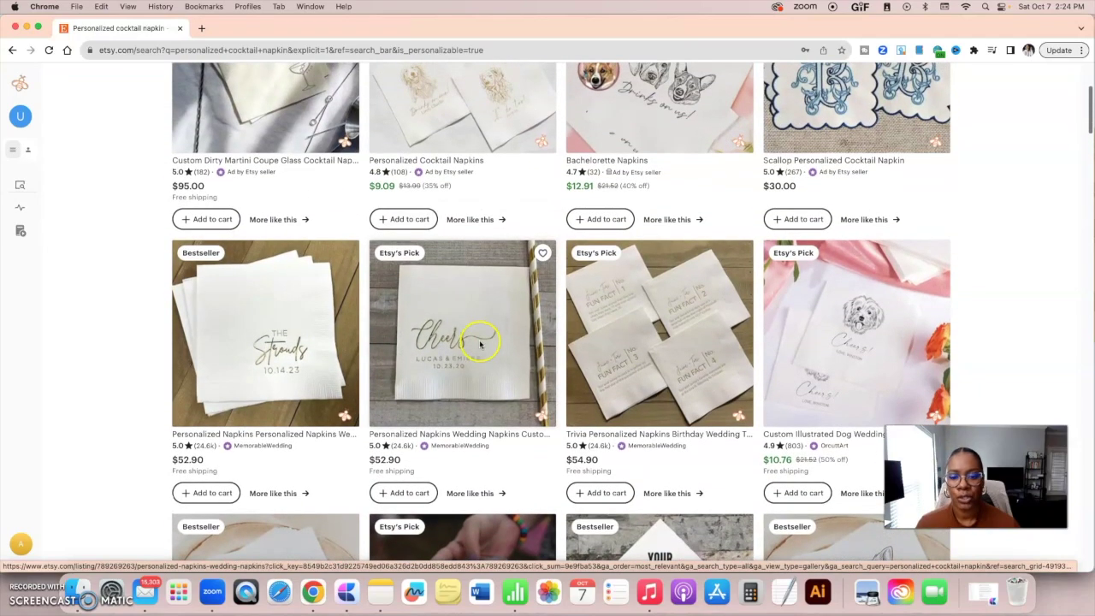
pyautogui.scroll(2, 458, 207)
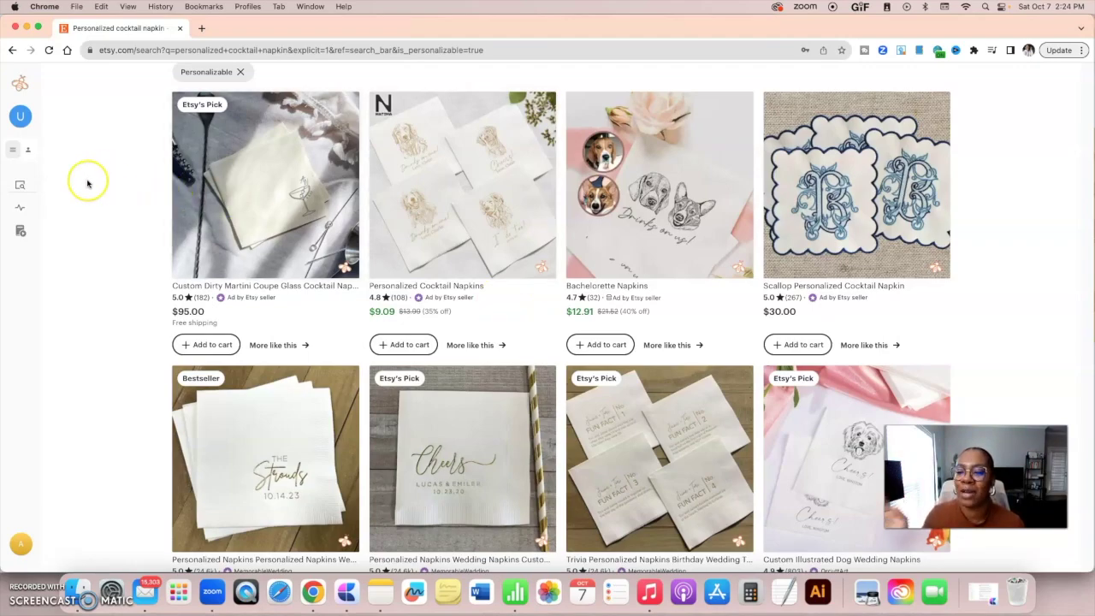
pyautogui.moveTo(24, 183)
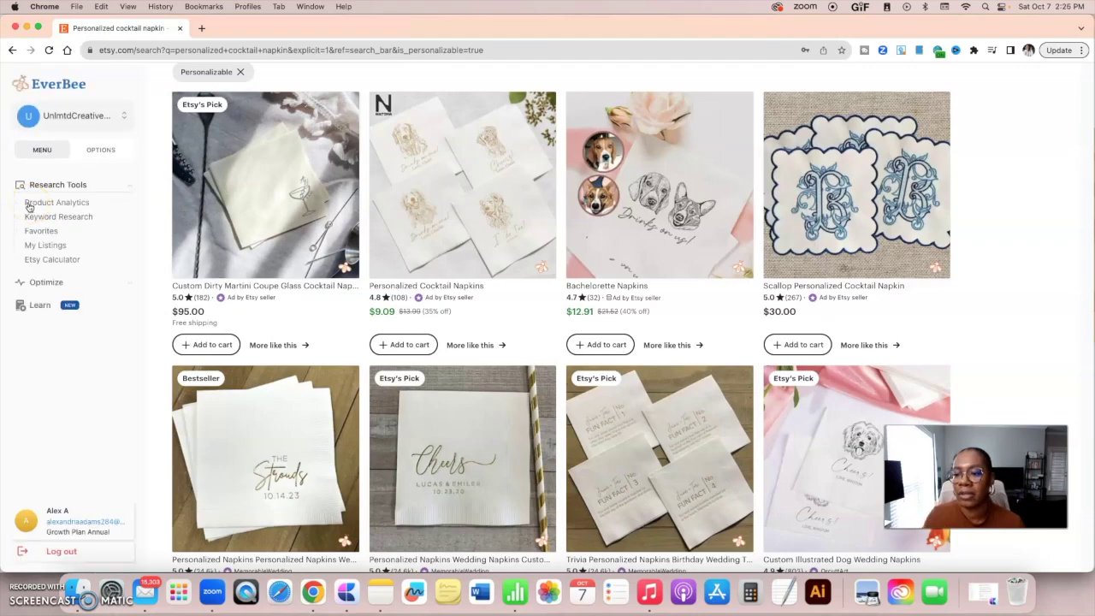
# - Open EverBee Product Analytics on the 63 napkin listings and sort Mo. Revenue descending
pyautogui.click(28, 205)
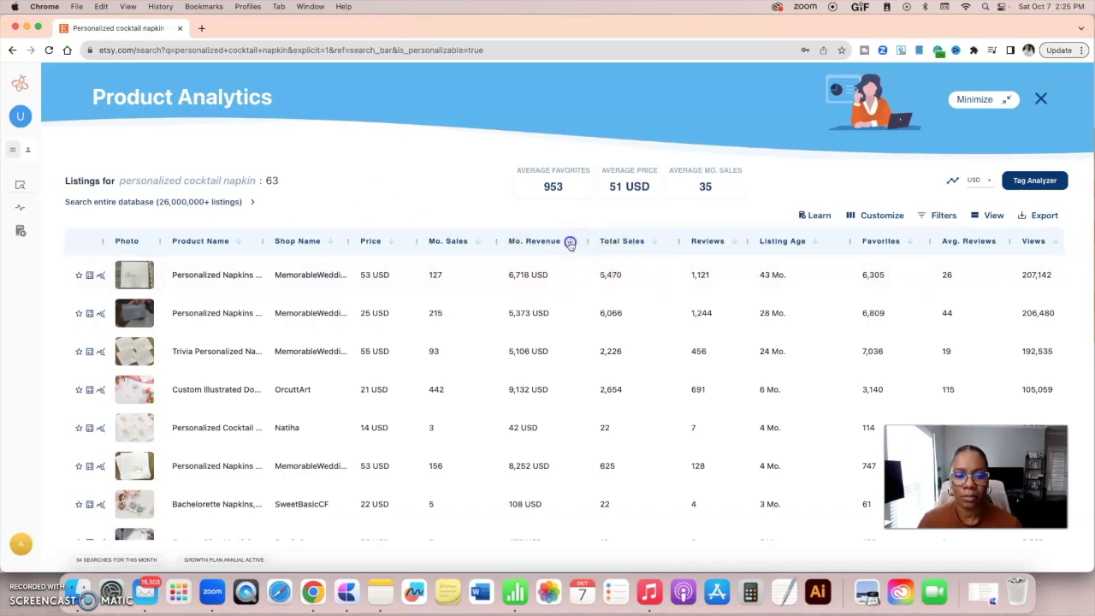
pyautogui.click(570, 242)
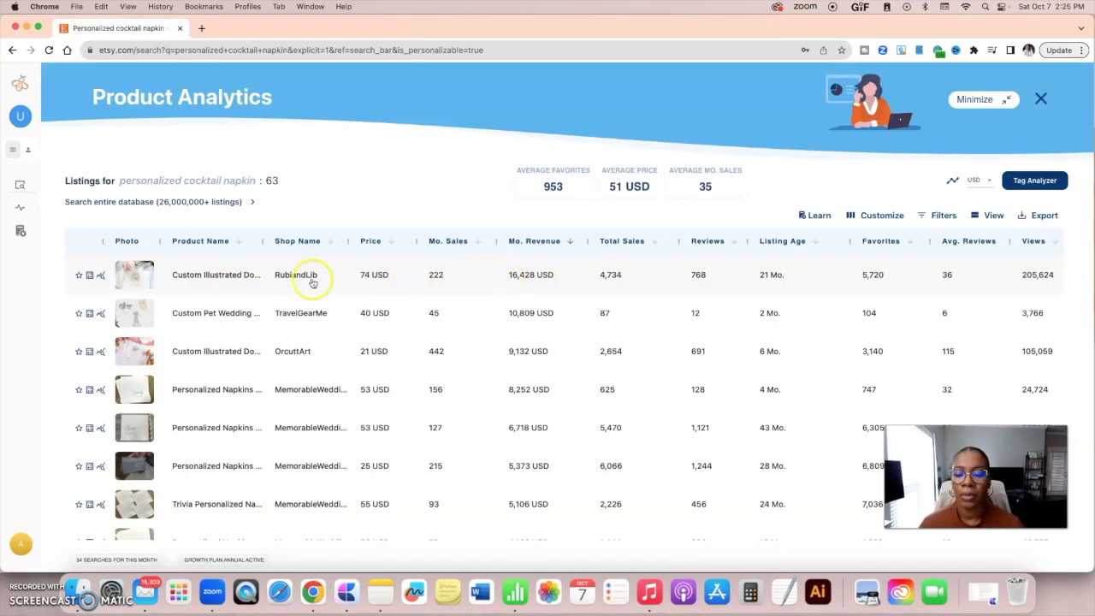
pyautogui.moveTo(132, 280)
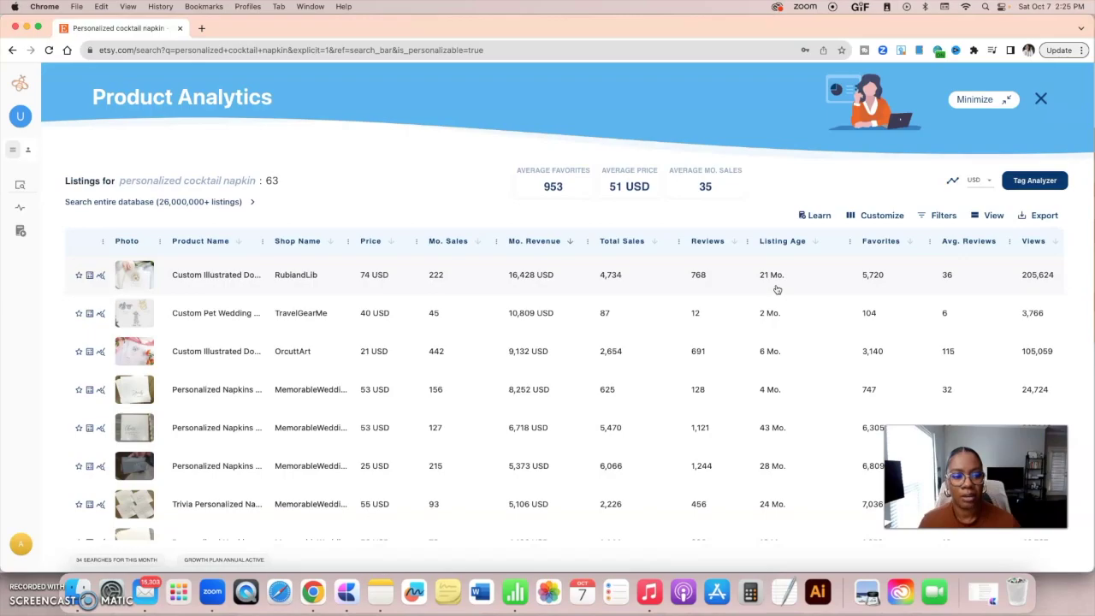
pyautogui.click(878, 289)
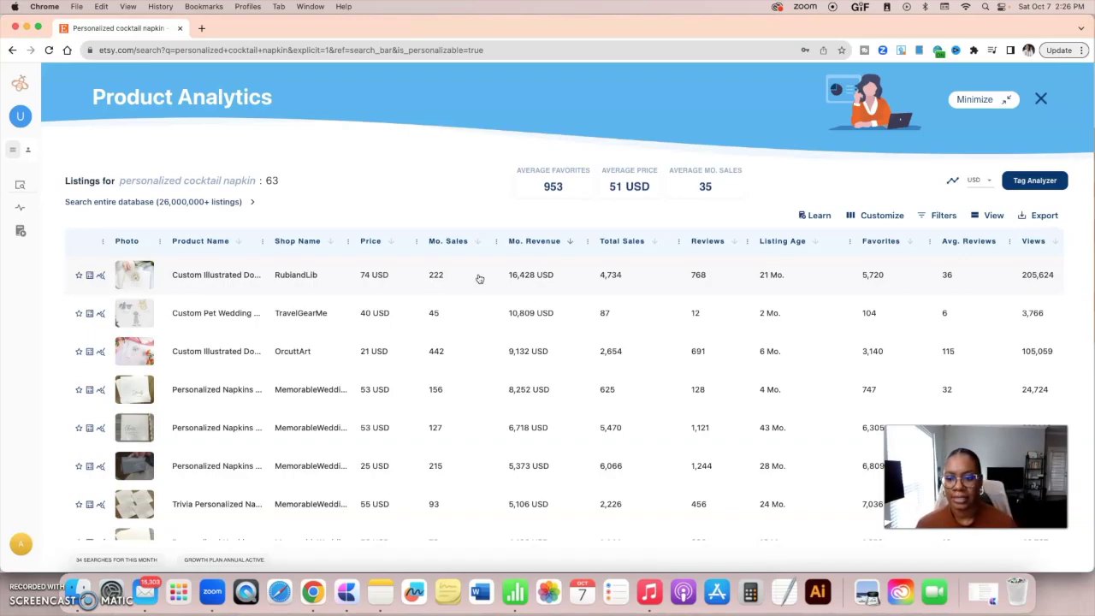
pyautogui.scroll(-1, 479, 279)
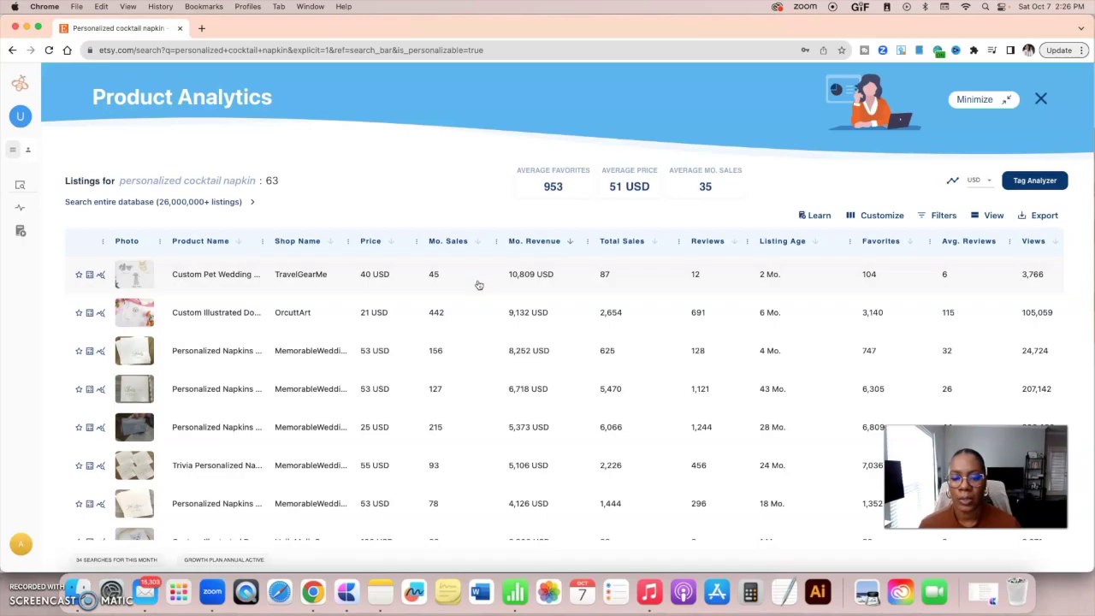
# - Scroll through the revenue-ranked napkin listings, then switch to Printify's Catalog page
pyautogui.scroll(-1, 479, 285)
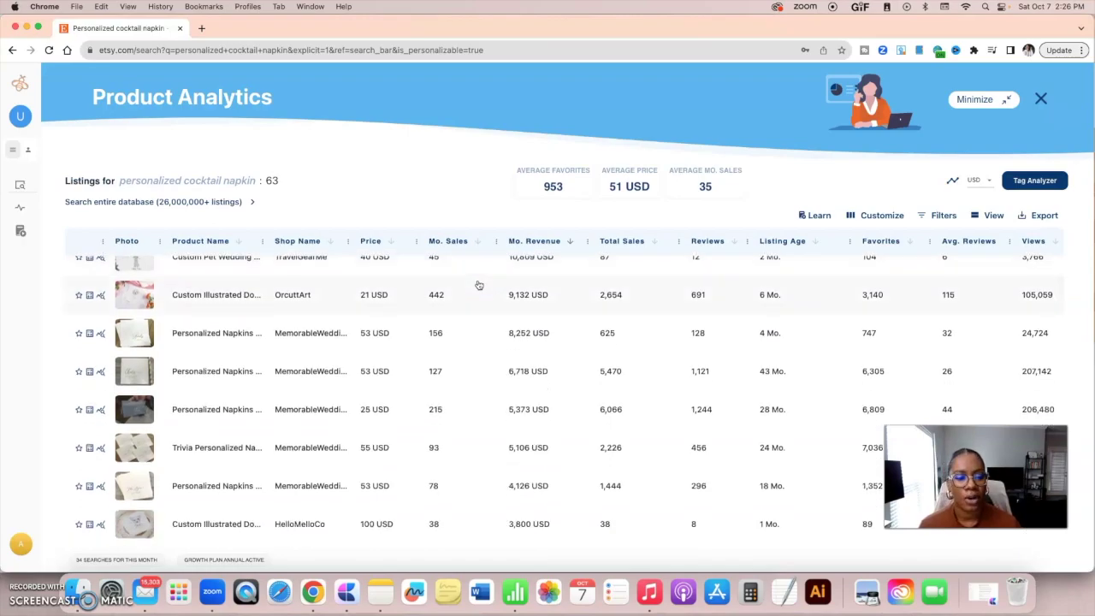
pyautogui.click(477, 323)
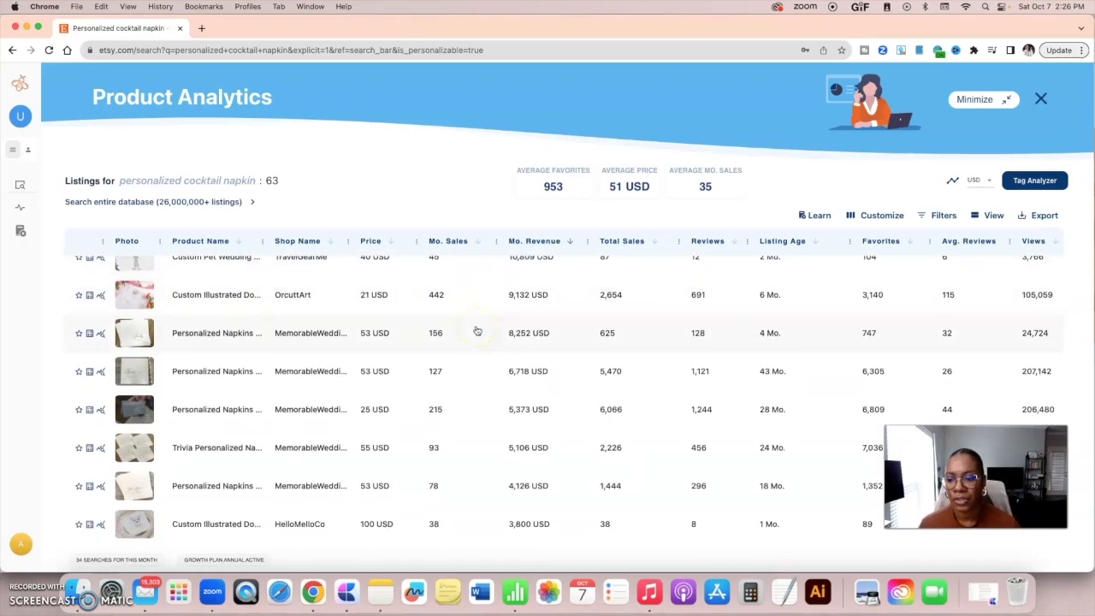
pyautogui.scroll(-3, 476, 331)
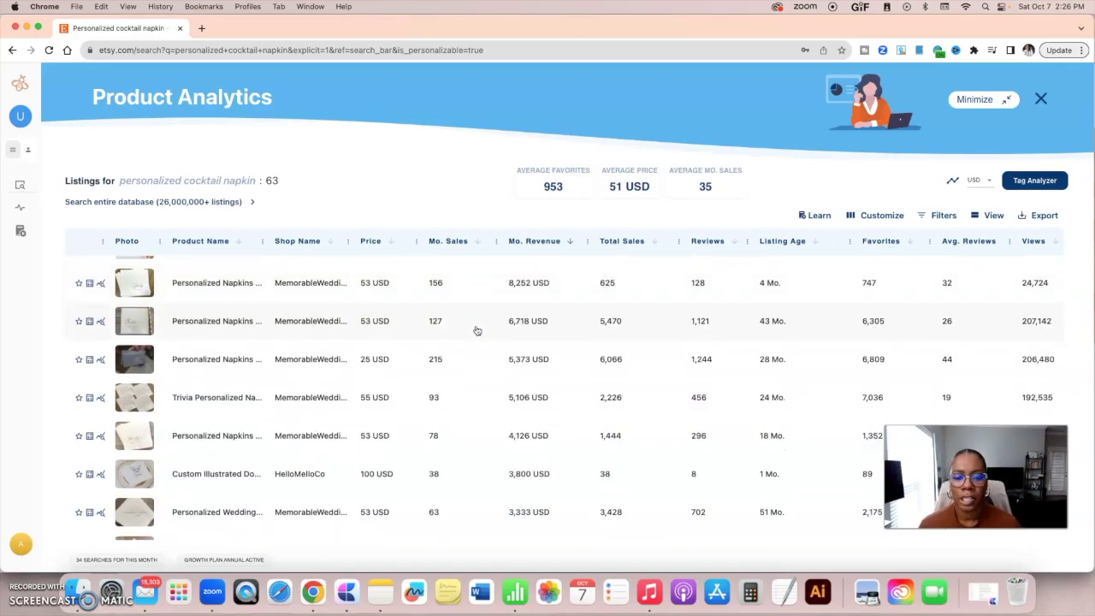
pyautogui.scroll(-2, 476, 331)
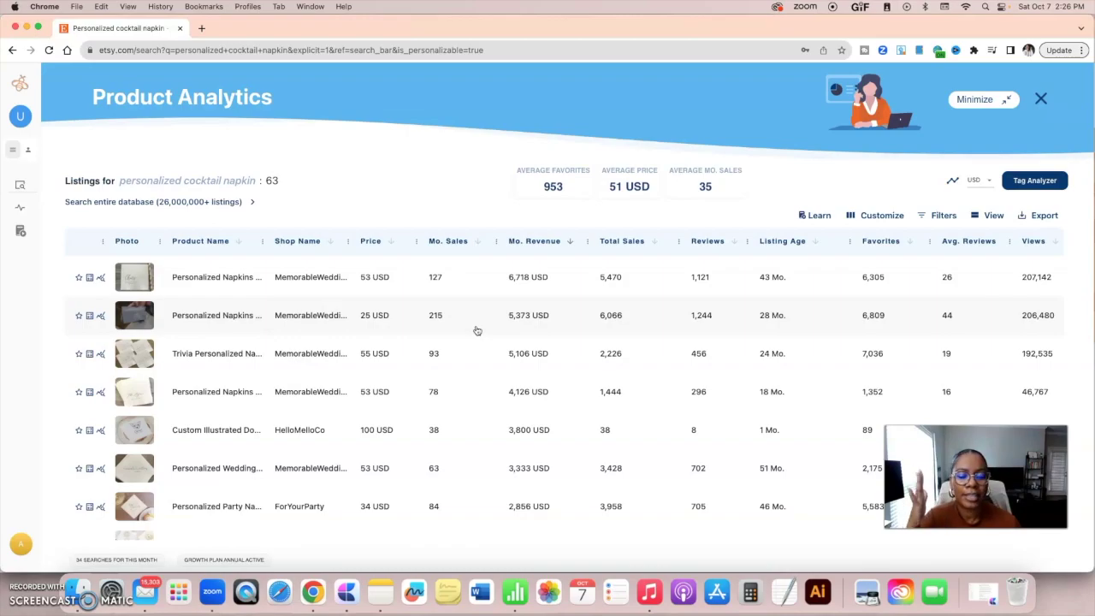
pyautogui.scroll(4, 476, 331)
pyautogui.click(470, 294)
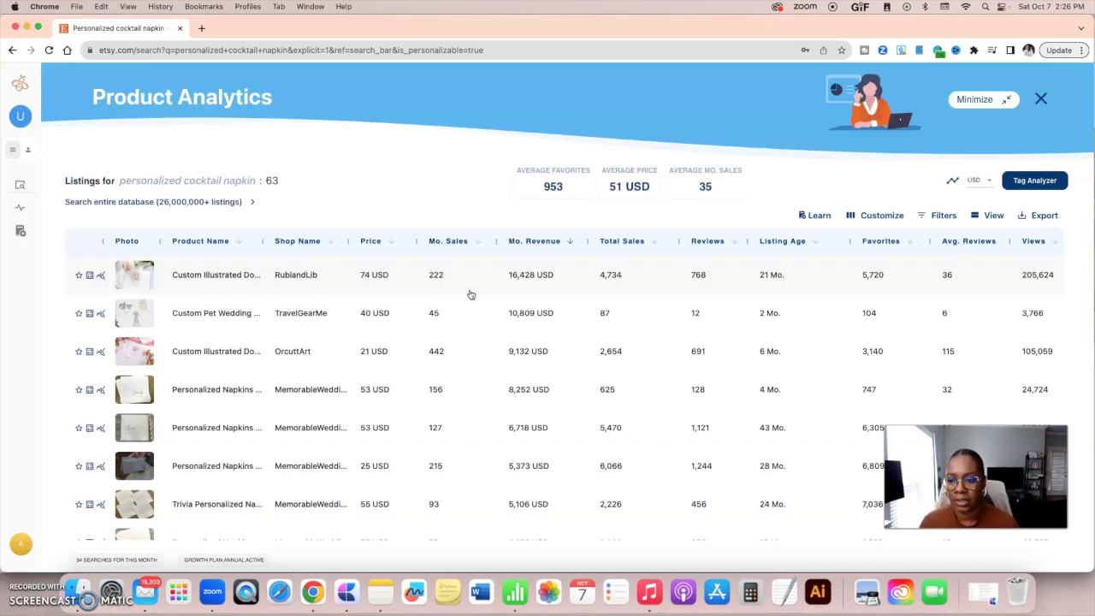
pyautogui.scroll(-1, 471, 294)
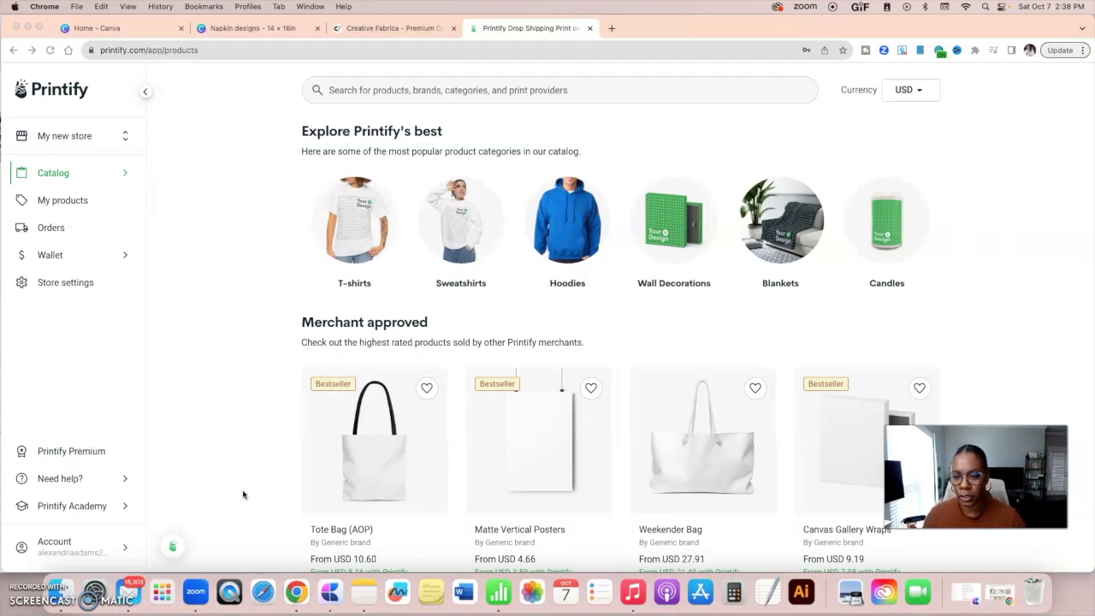
# - Search the Printify catalog for 'napkin', filter to USA, and open White Coined Napkins
pyautogui.click(365, 90)
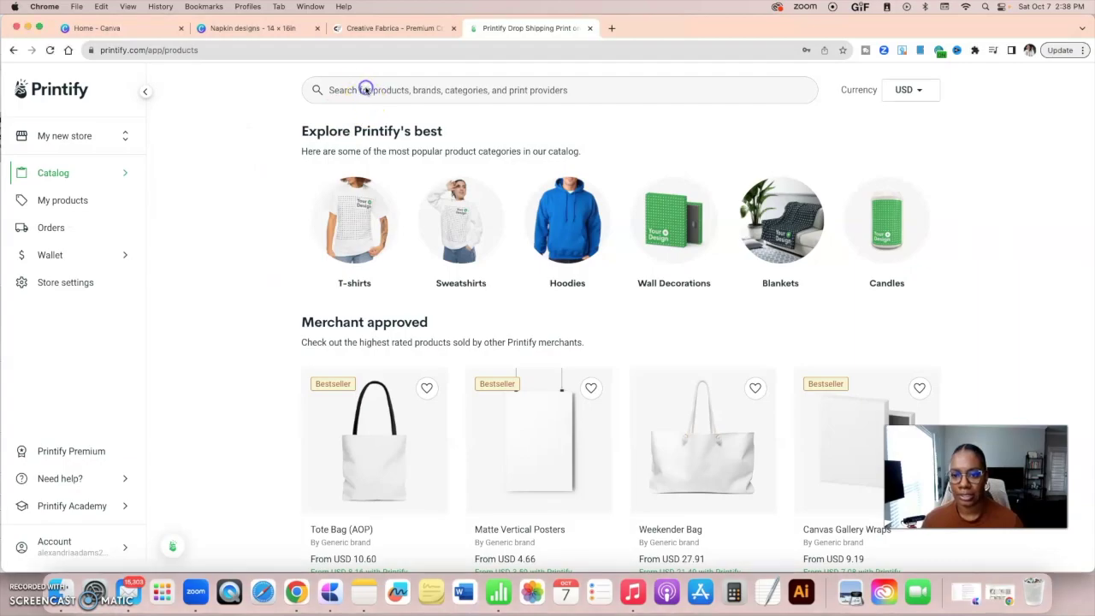
pyautogui.write('nap')
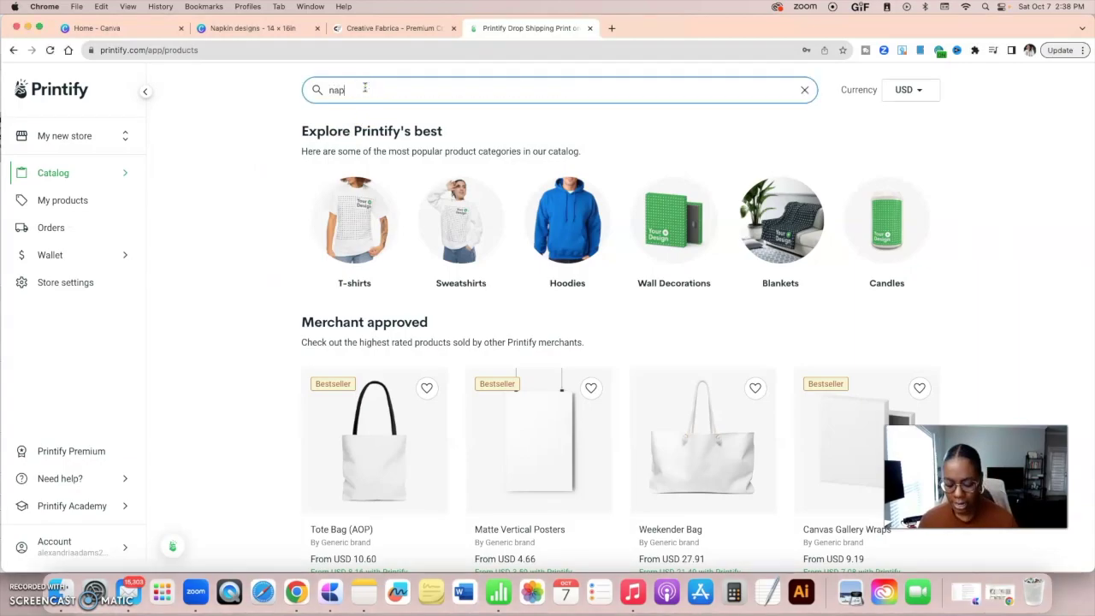
pyautogui.write('kin')
pyautogui.press('Return')
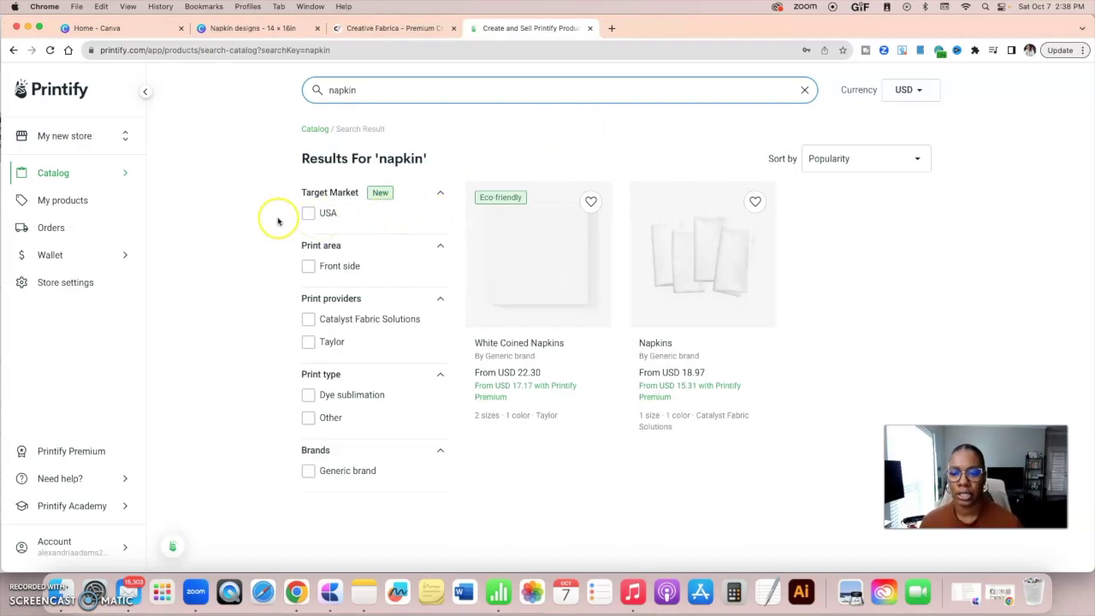
pyautogui.click(308, 213)
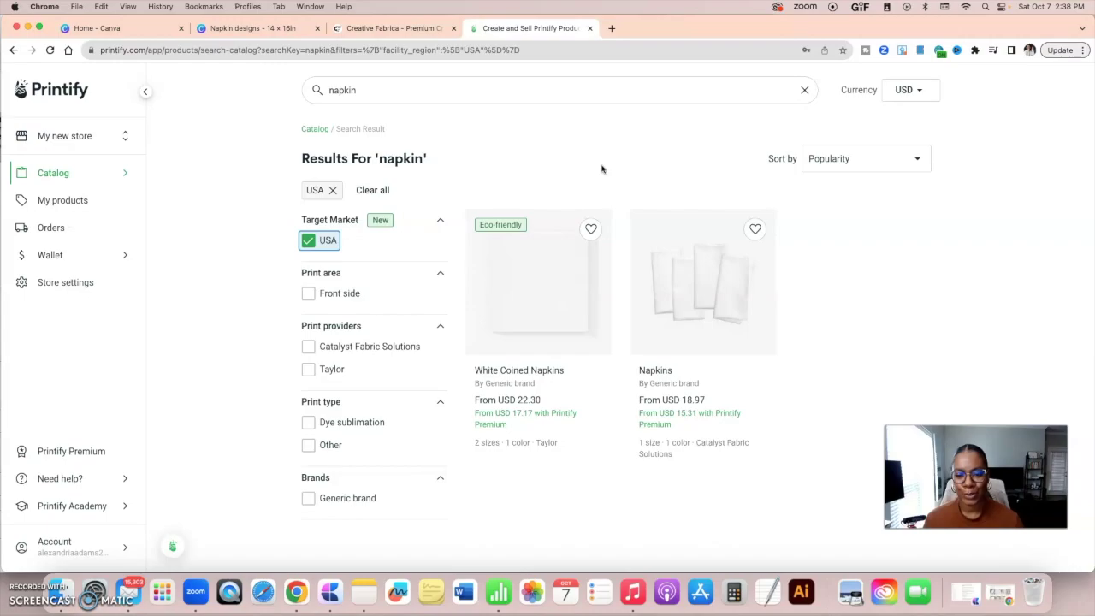
pyautogui.click(557, 267)
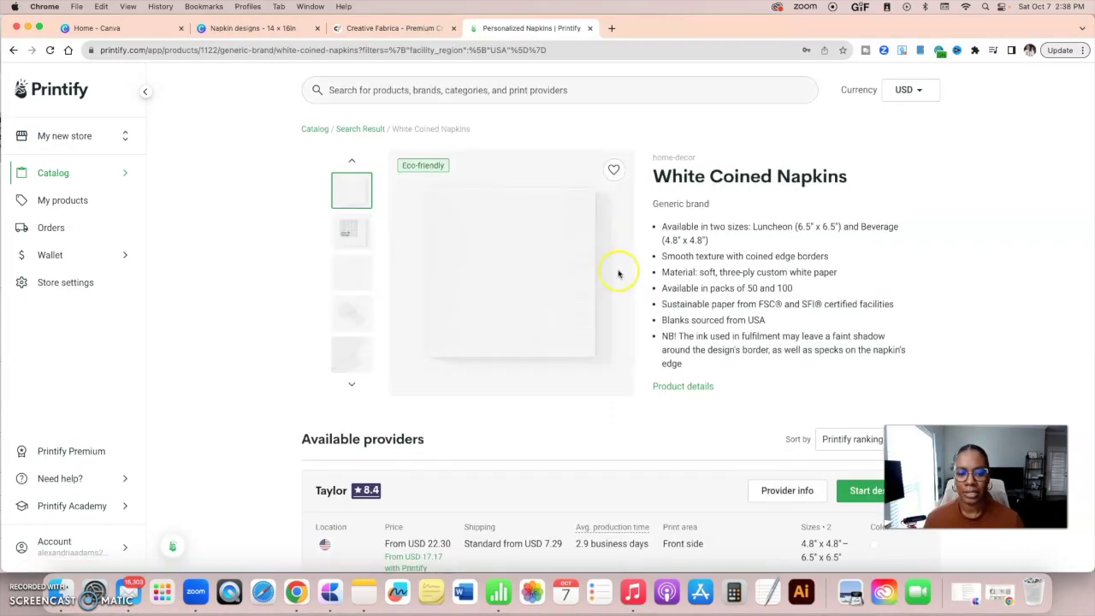
# - Scroll through the White Coined Napkins page to review the Taylor provider details
pyautogui.scroll(-3, 700, 273)
pyautogui.scroll(-1, 700, 273)
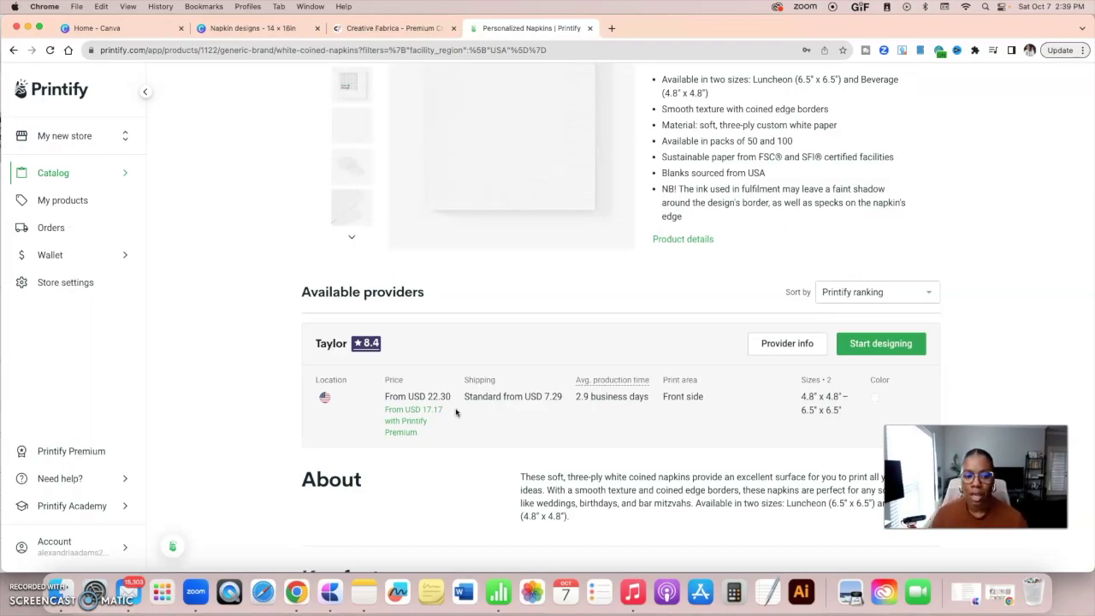
pyautogui.scroll(3, 455, 412)
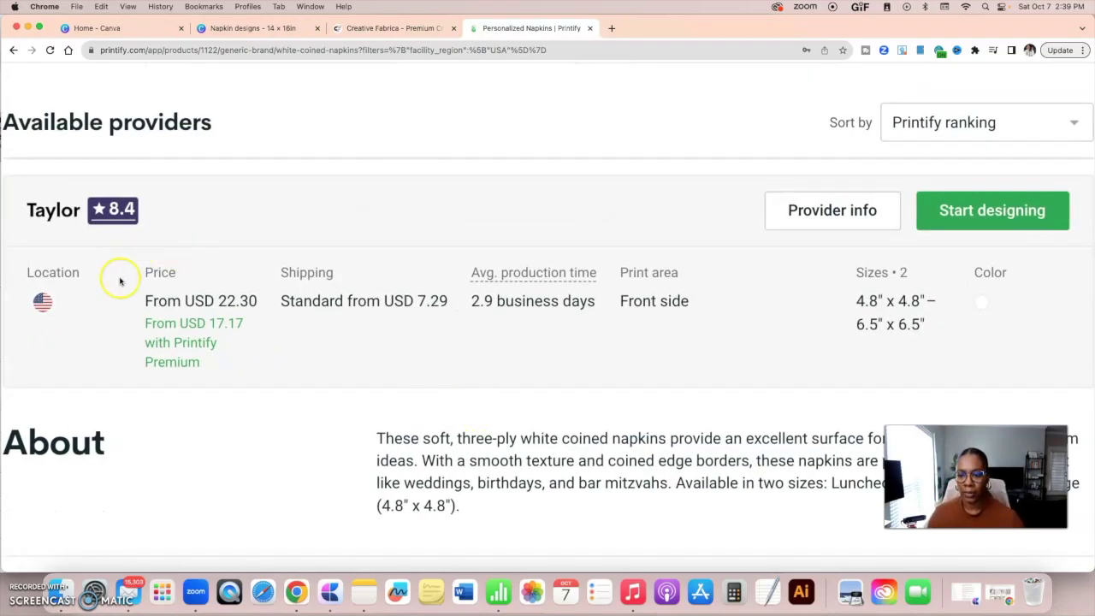
pyautogui.scroll(1, 251, 322)
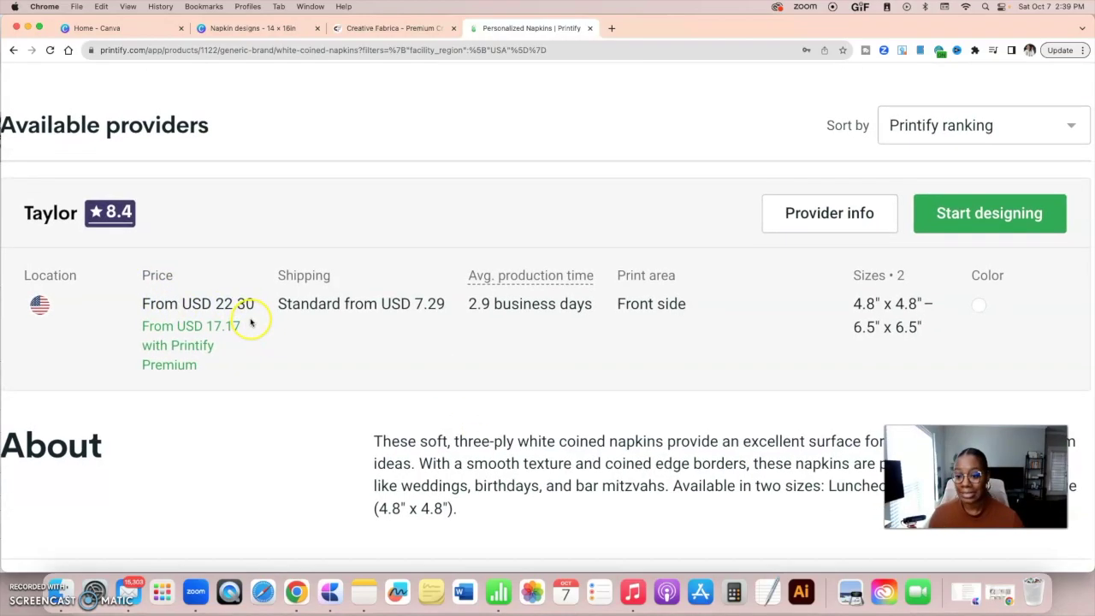
pyautogui.click(484, 316)
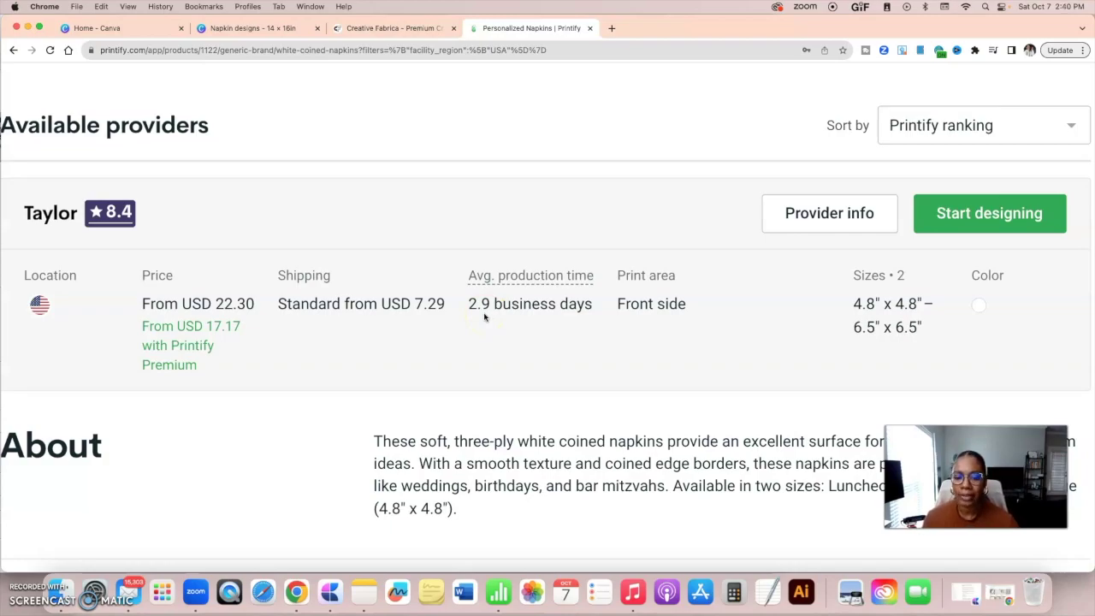
pyautogui.click(663, 327)
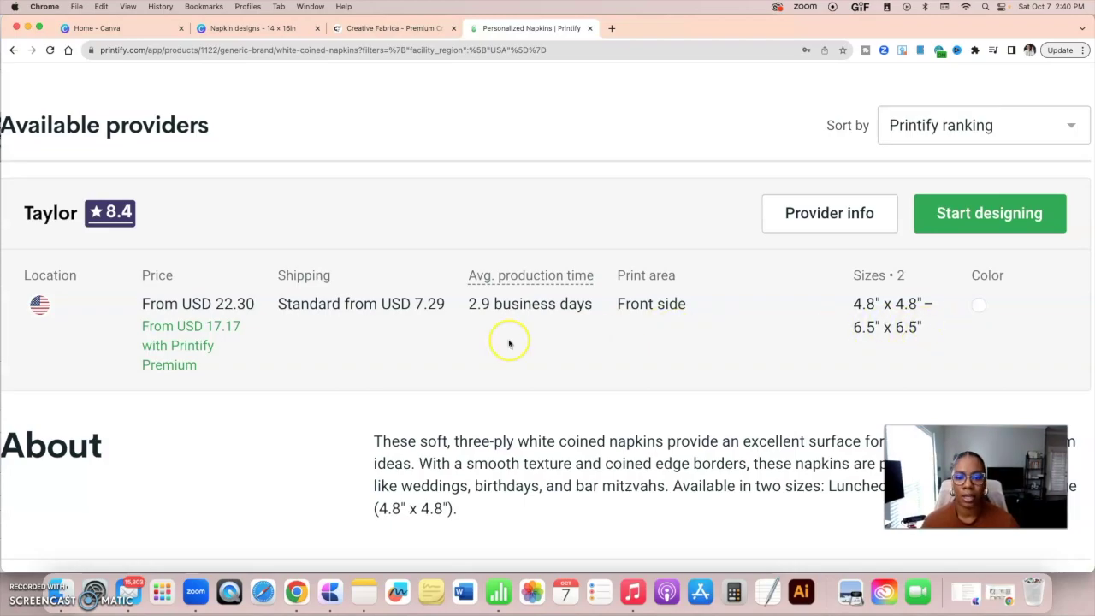
# - Reset the page zoom and start designing the napkin with the Taylor provider
pyautogui.press('super+0')
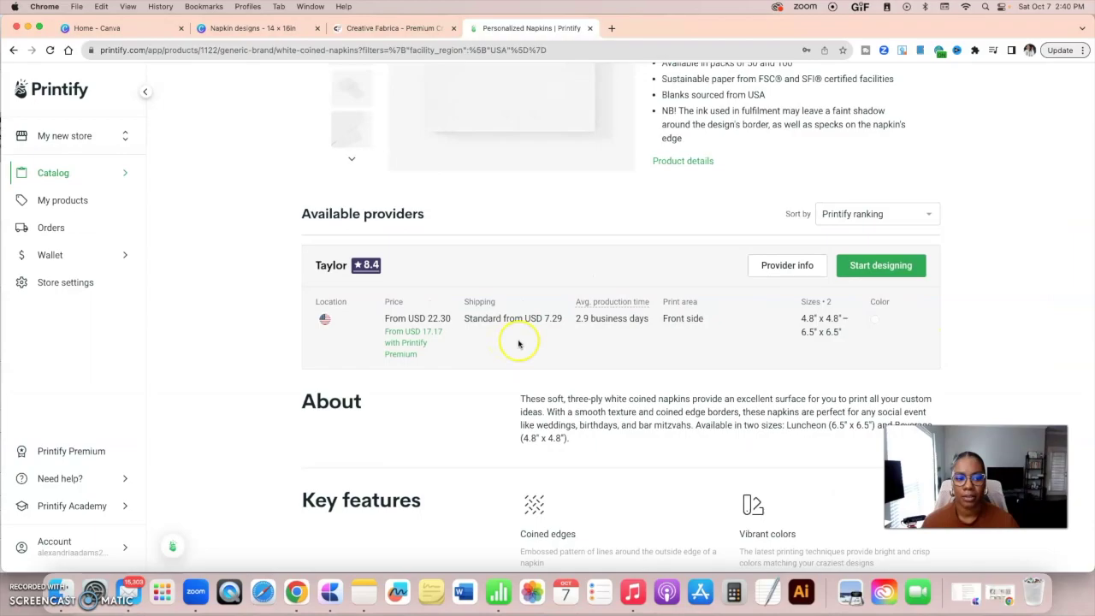
pyautogui.scroll(5, 513, 343)
pyautogui.scroll(1, 518, 343)
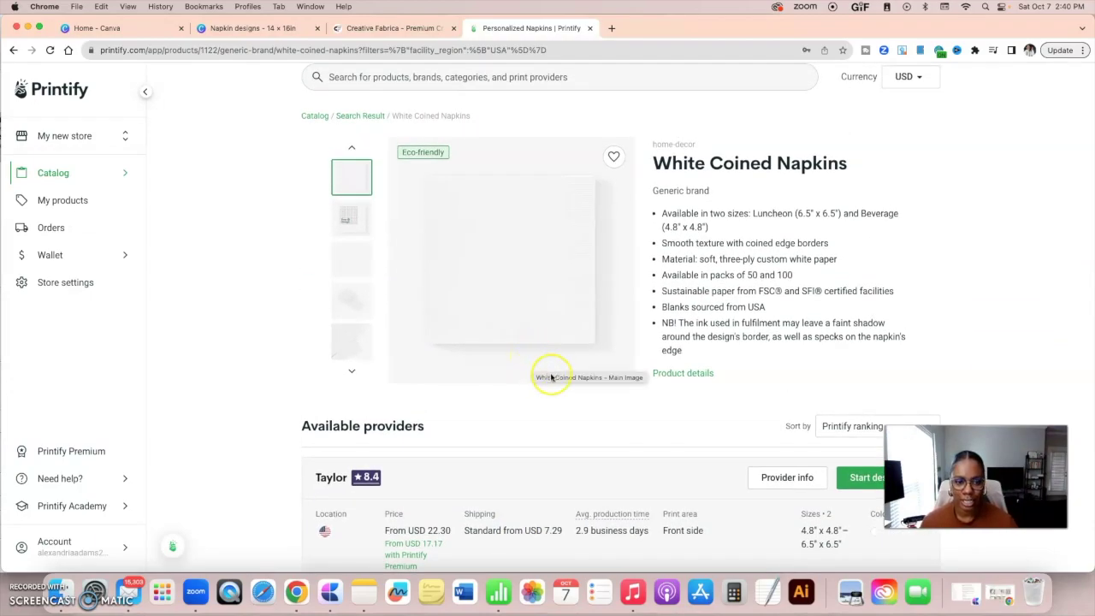
pyautogui.scroll(-1, 548, 376)
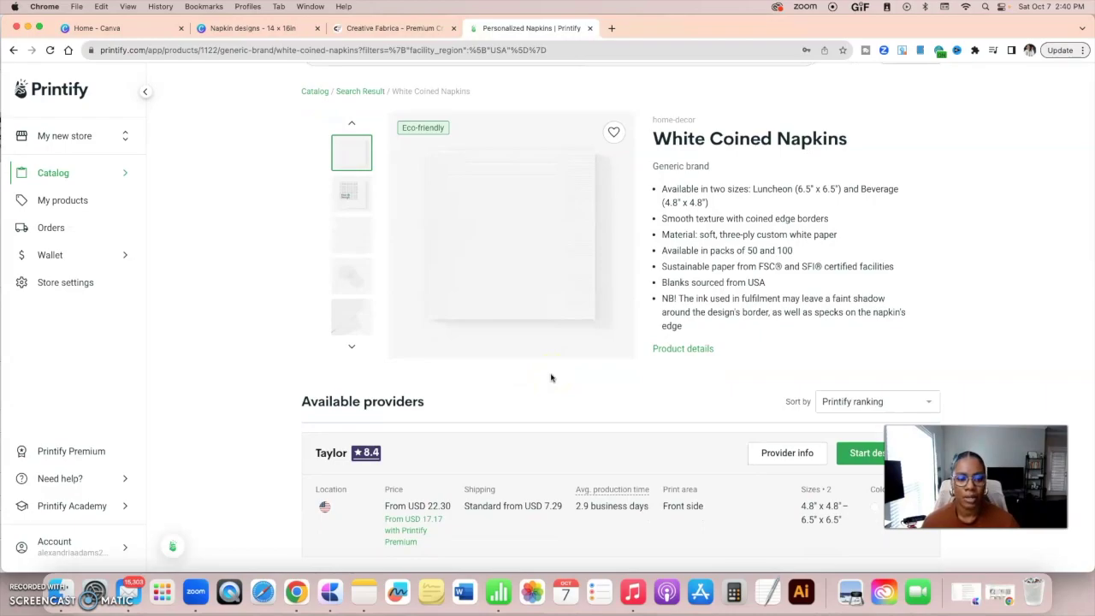
pyautogui.scroll(-2, 551, 377)
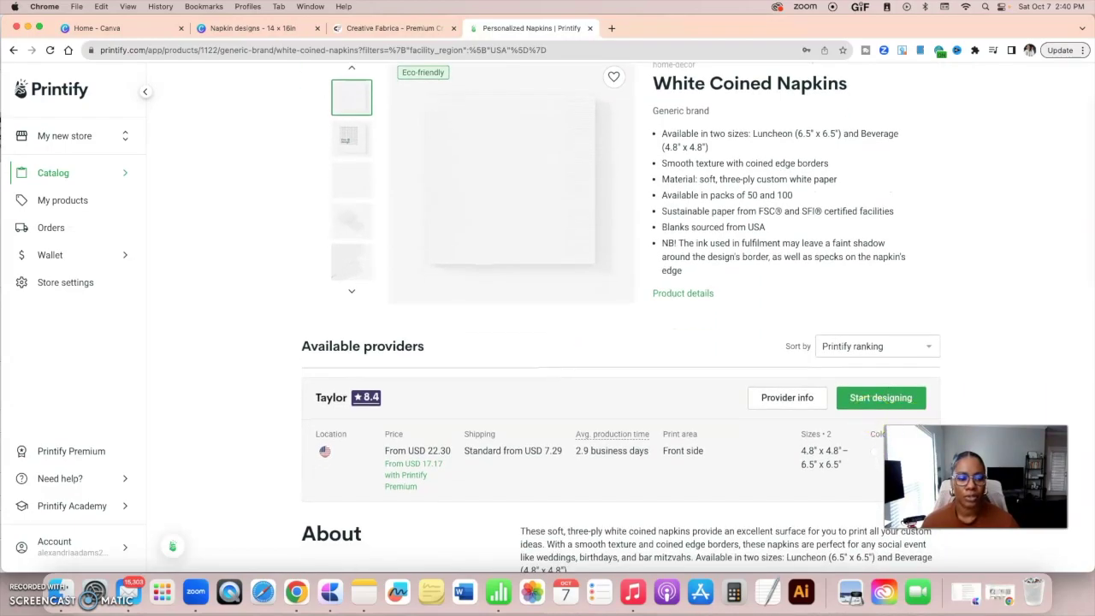
pyautogui.click(872, 397)
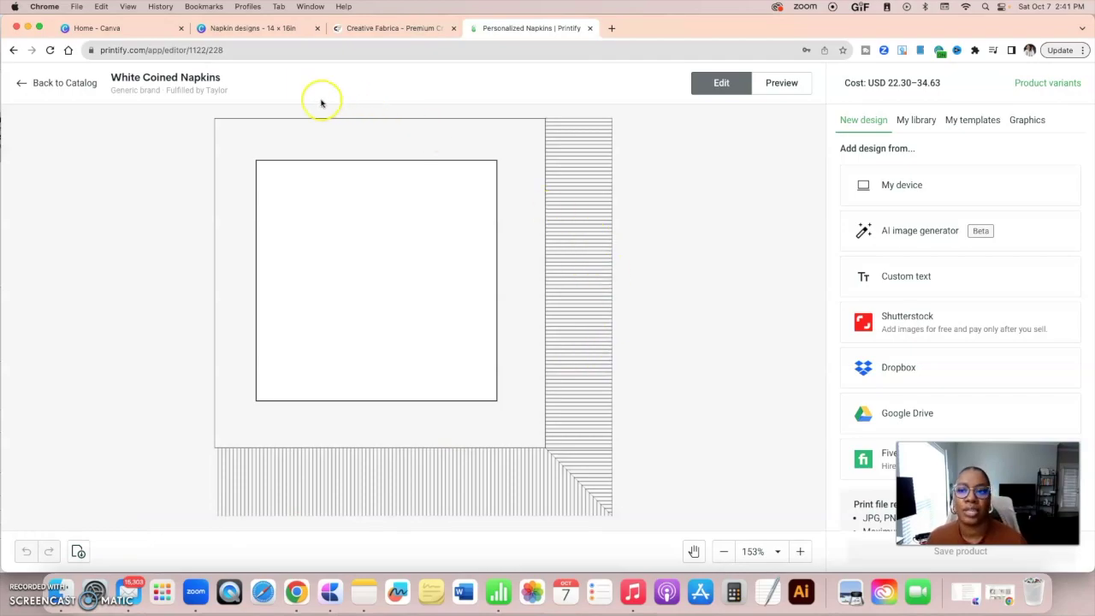
# - Open the Canva 'Napkin designs' file and zoom in on the 4.8 x 4.8 Taylor template
pyautogui.click(261, 29)
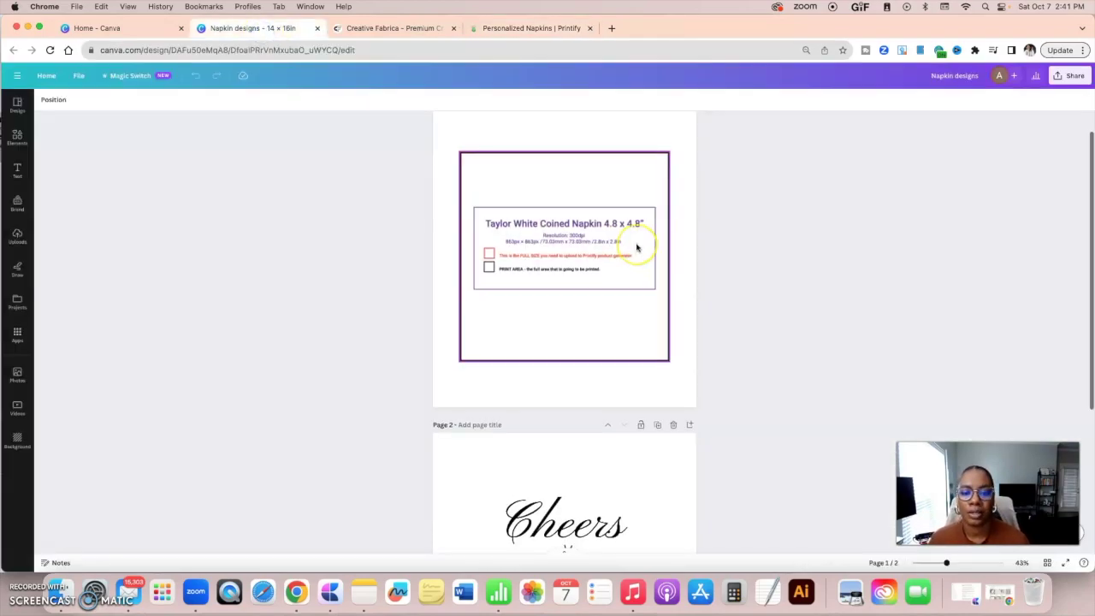
pyautogui.scroll(1, 638, 247)
pyautogui.click(613, 490)
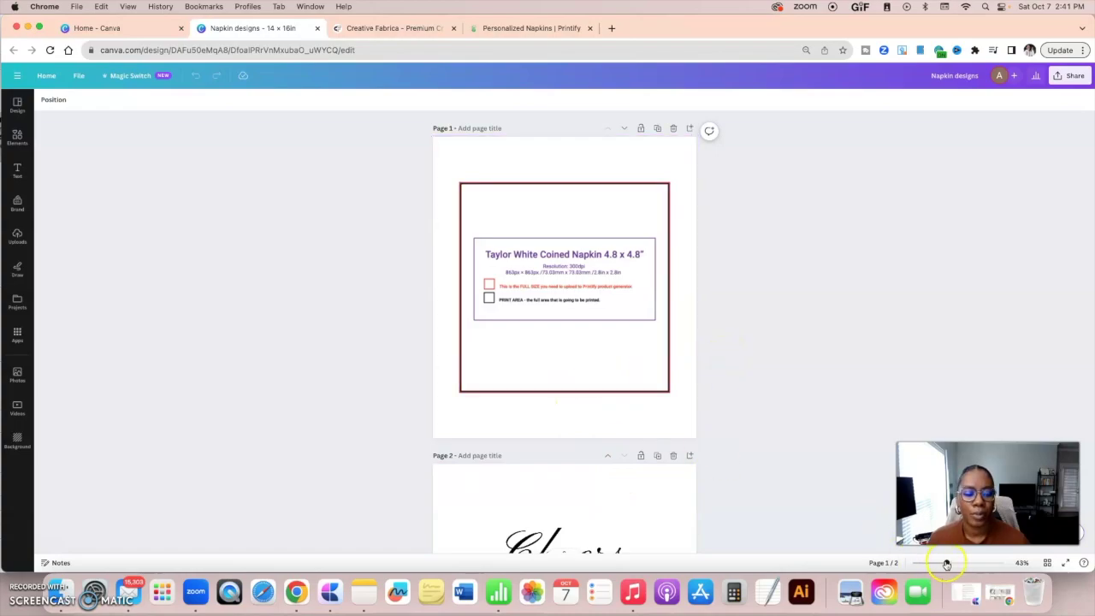
pyautogui.moveTo(946, 562); pyautogui.dragTo(956, 563)
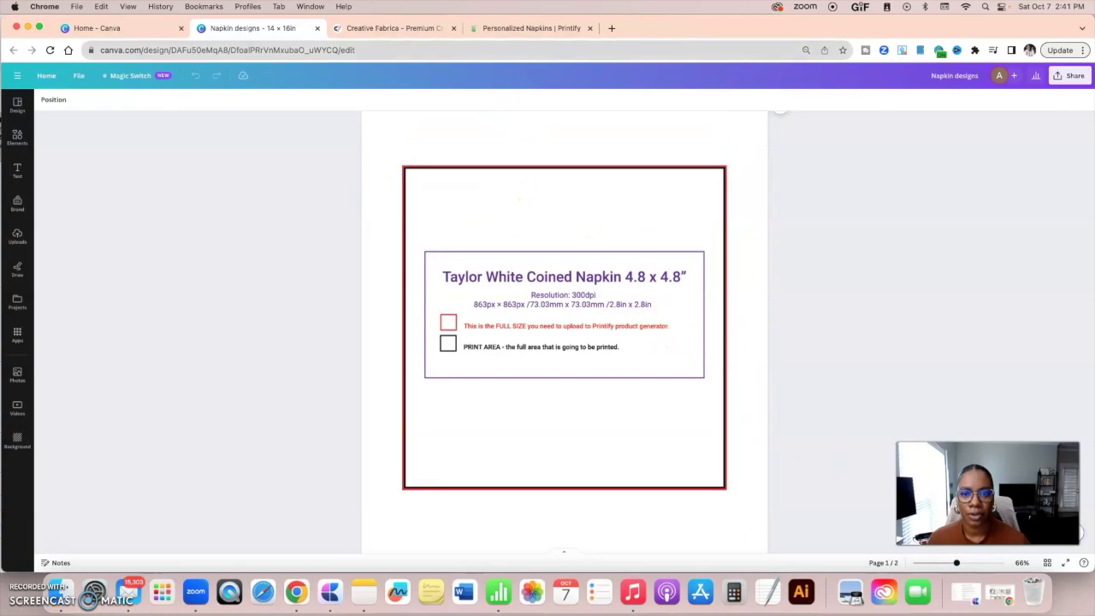
pyautogui.click(531, 27)
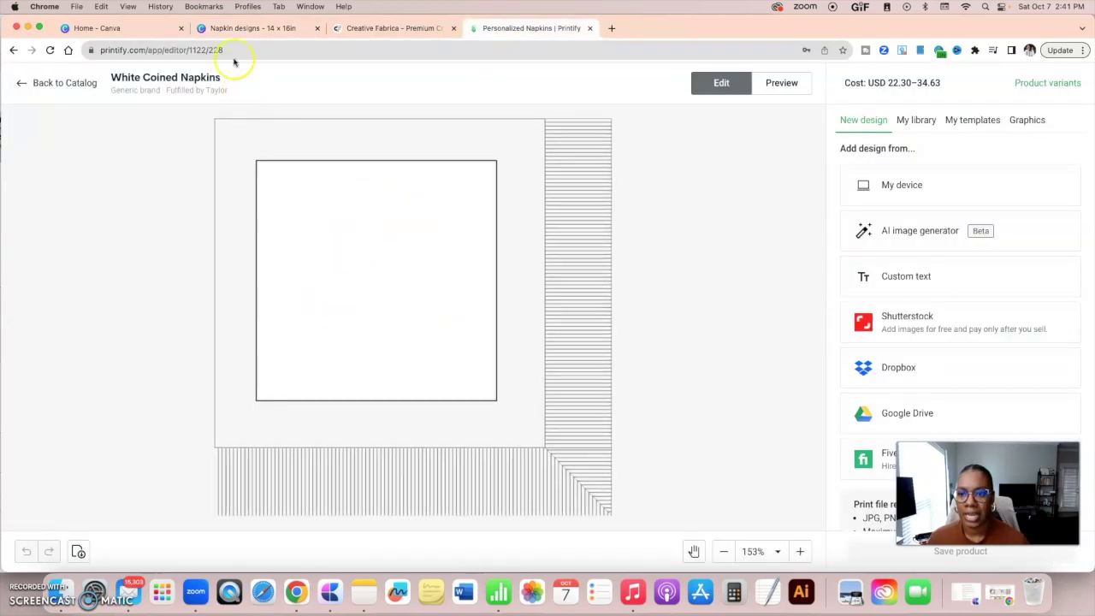
pyautogui.click(233, 29)
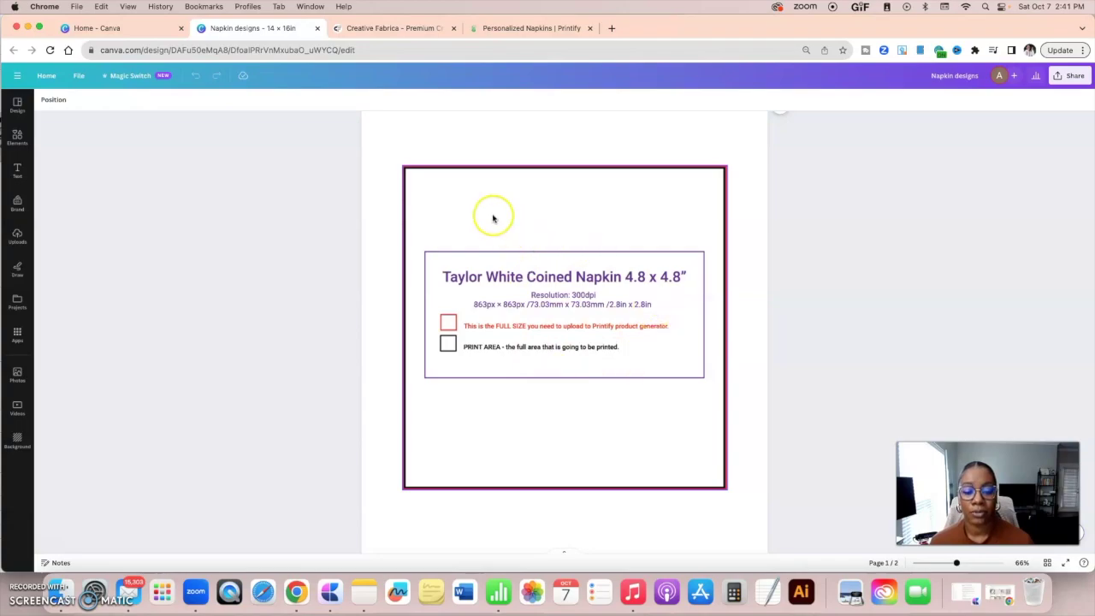
pyautogui.moveTo(956, 563); pyautogui.dragTo(962, 564)
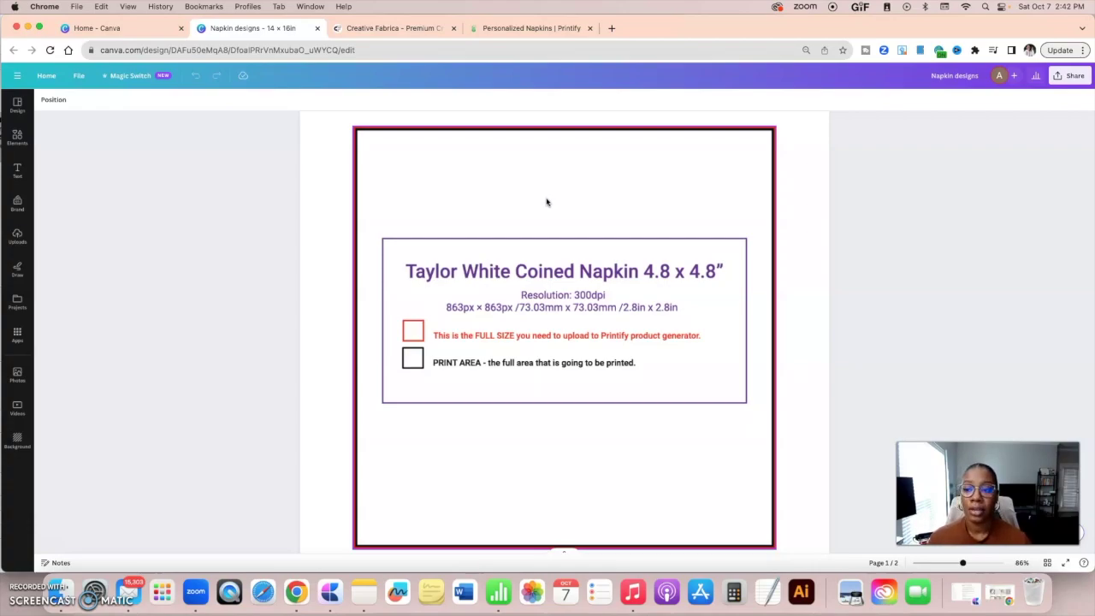
pyautogui.moveTo(962, 563); pyautogui.dragTo(956, 564)
pyautogui.click(414, 151)
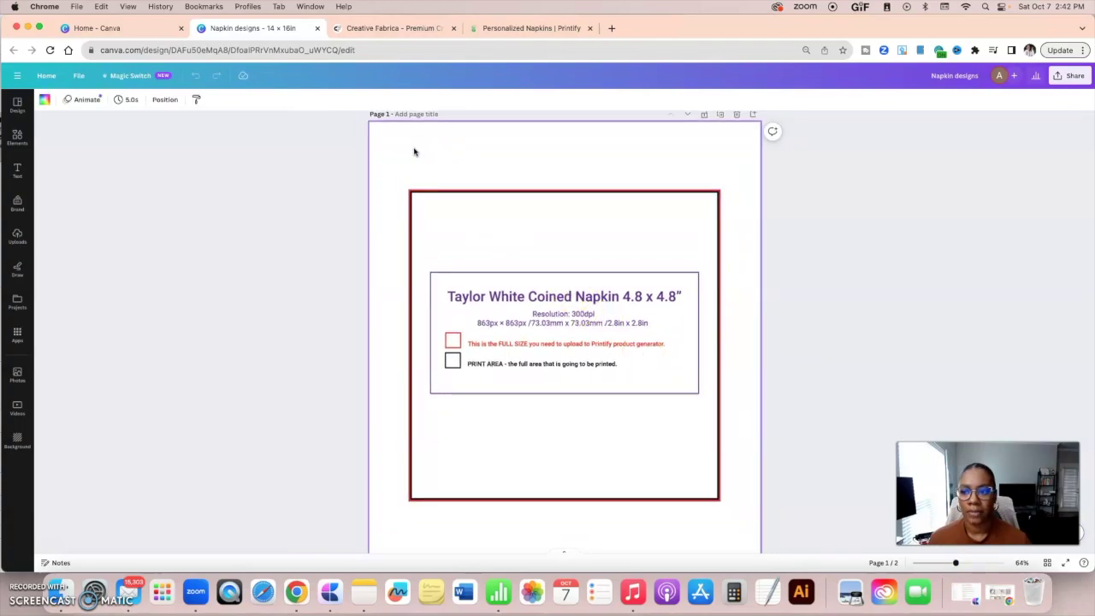
# - Check Canva's File menu and select the napkin template image, then go to Creative Fabrica
pyautogui.click(78, 76)
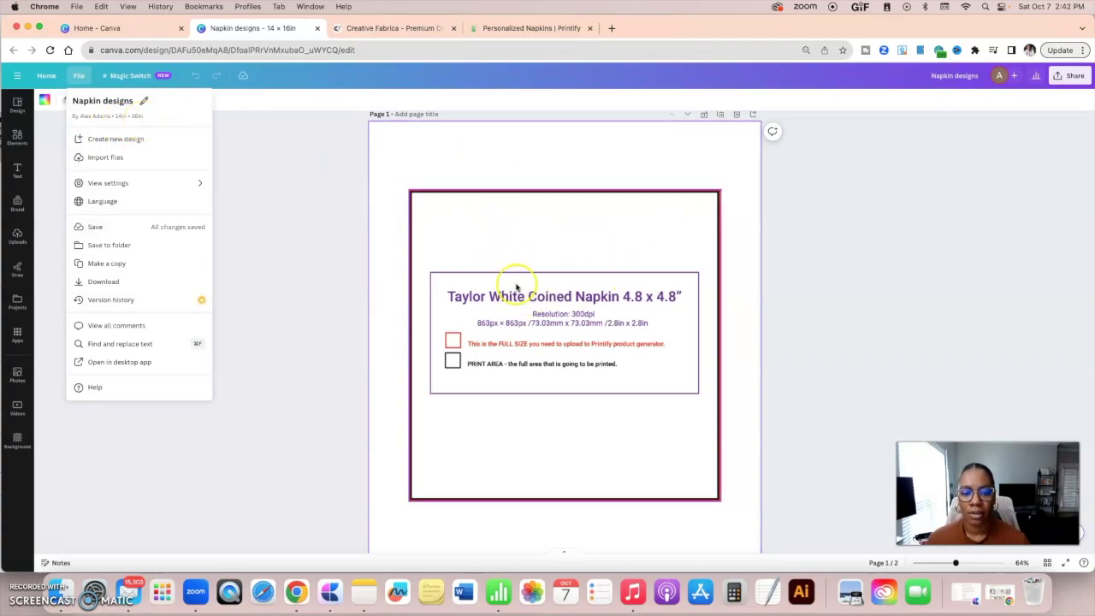
pyautogui.click(420, 183)
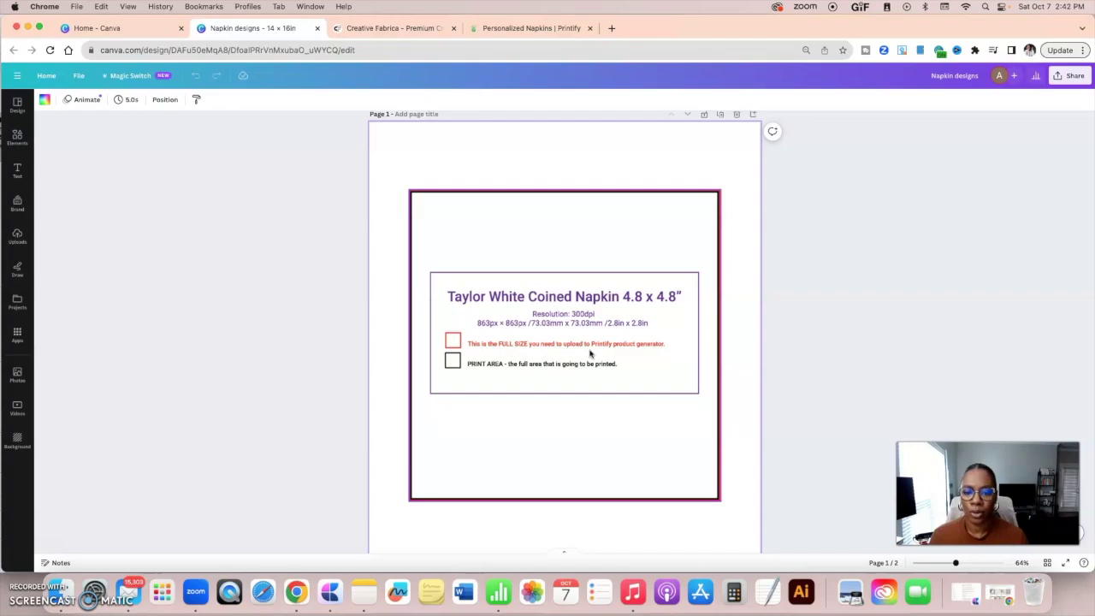
pyautogui.click(497, 157)
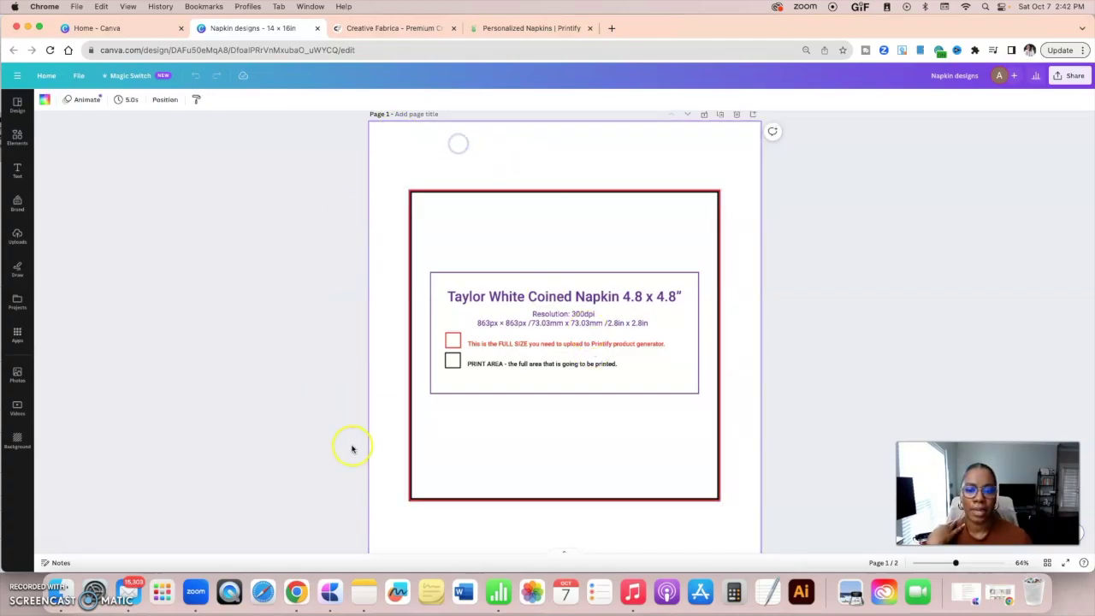
pyautogui.click(700, 151)
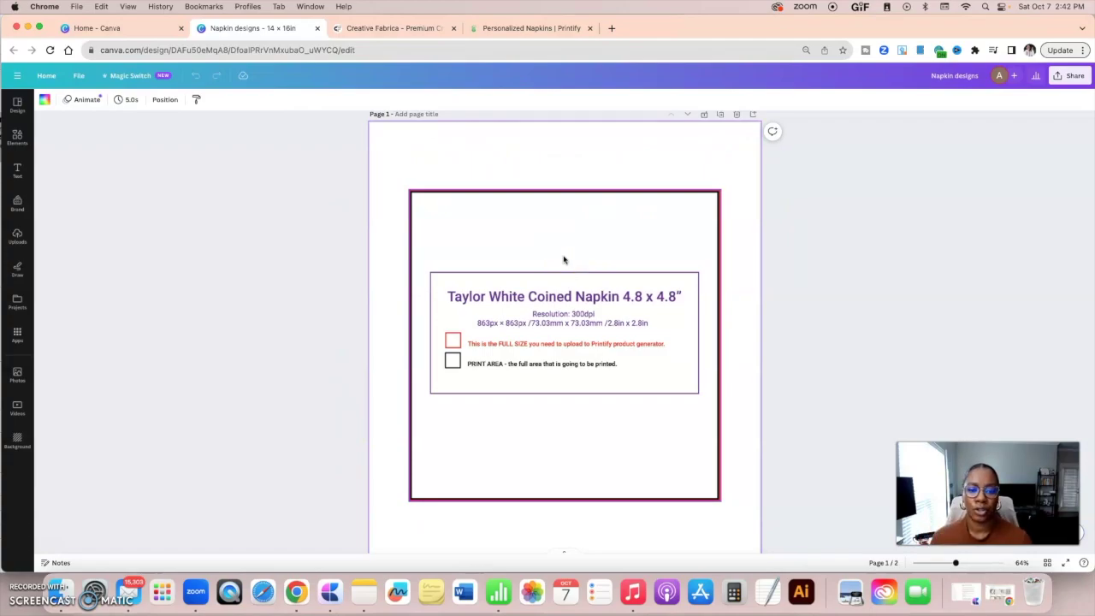
pyautogui.click(708, 375)
pyautogui.click(569, 294)
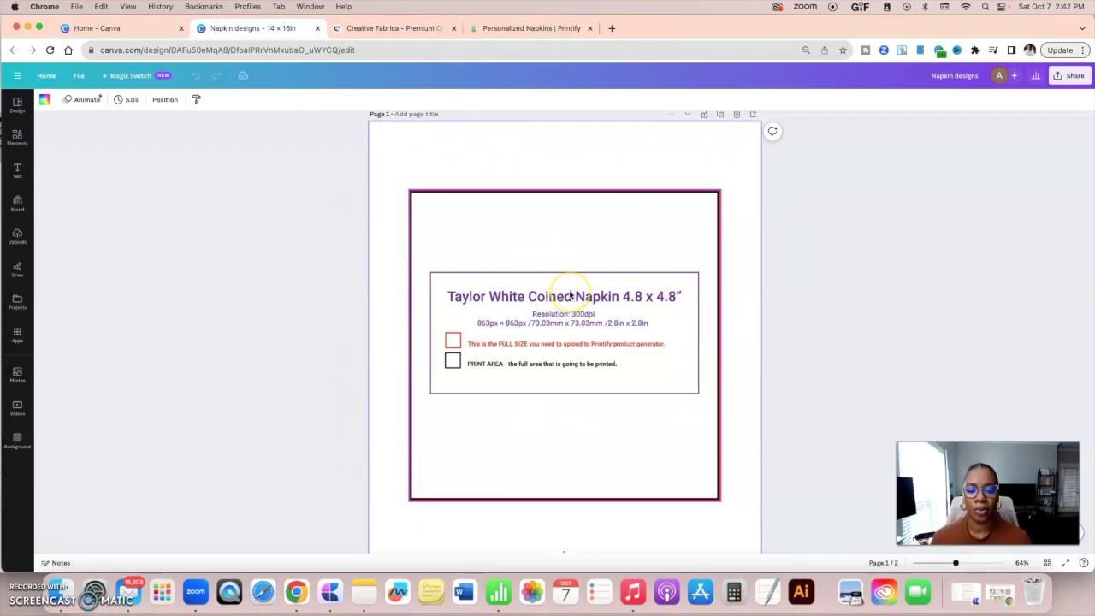
pyautogui.click(571, 295)
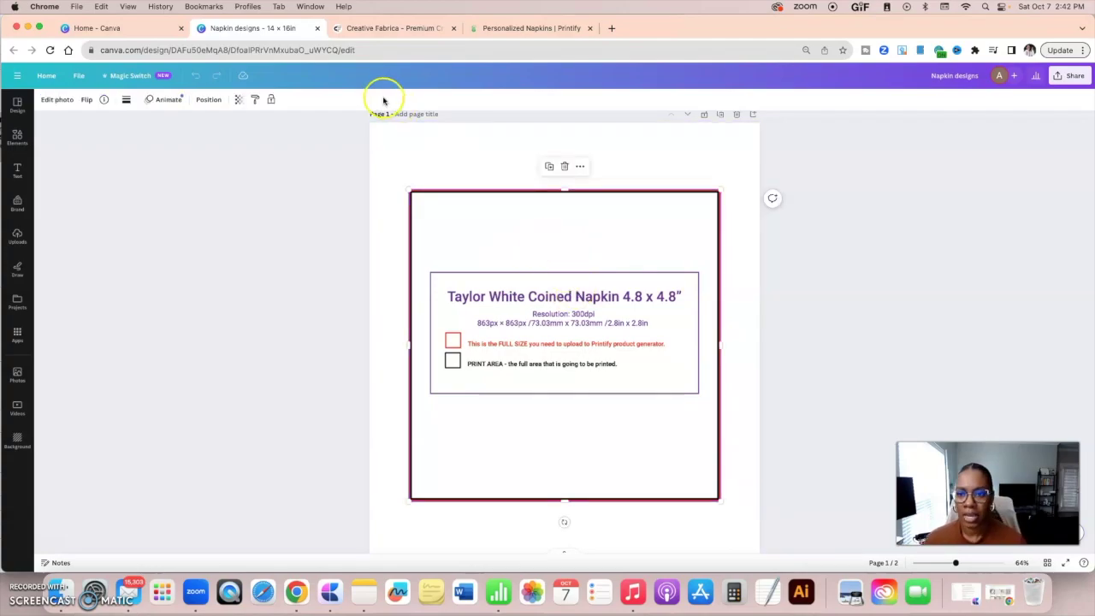
pyautogui.click(357, 27)
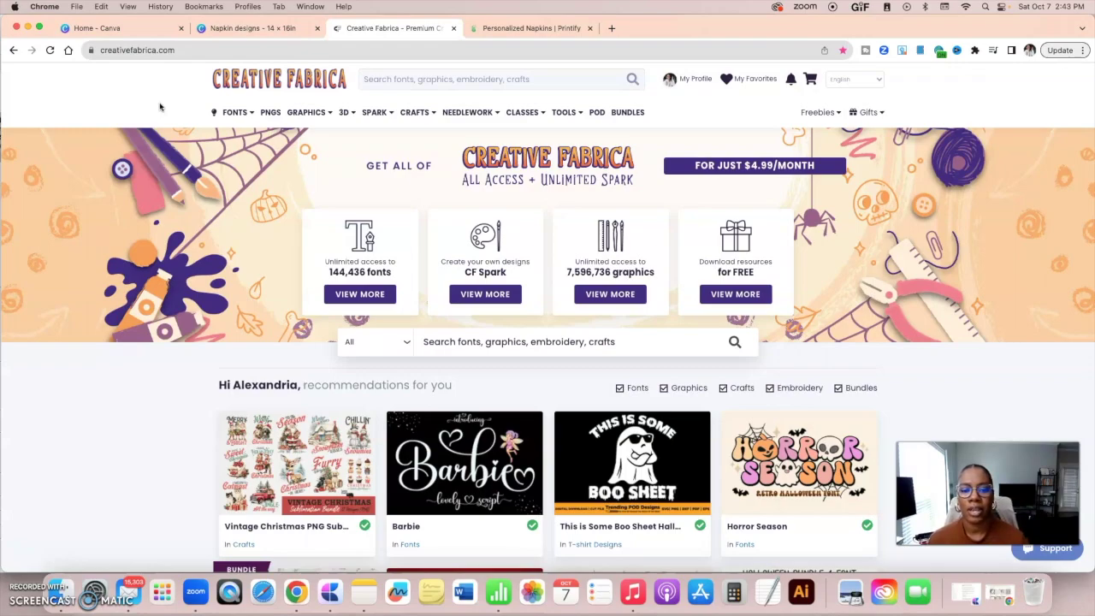
# - Search Creative Fabrica for 'champagne toast' and scroll the 45 results
pyautogui.click(723, 103)
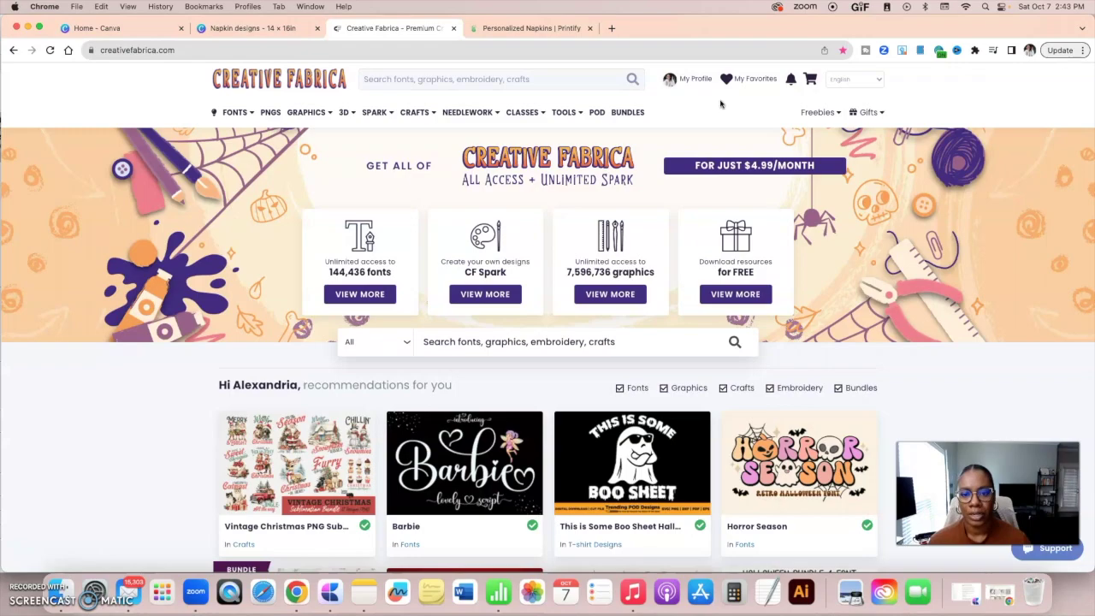
pyautogui.click(404, 79)
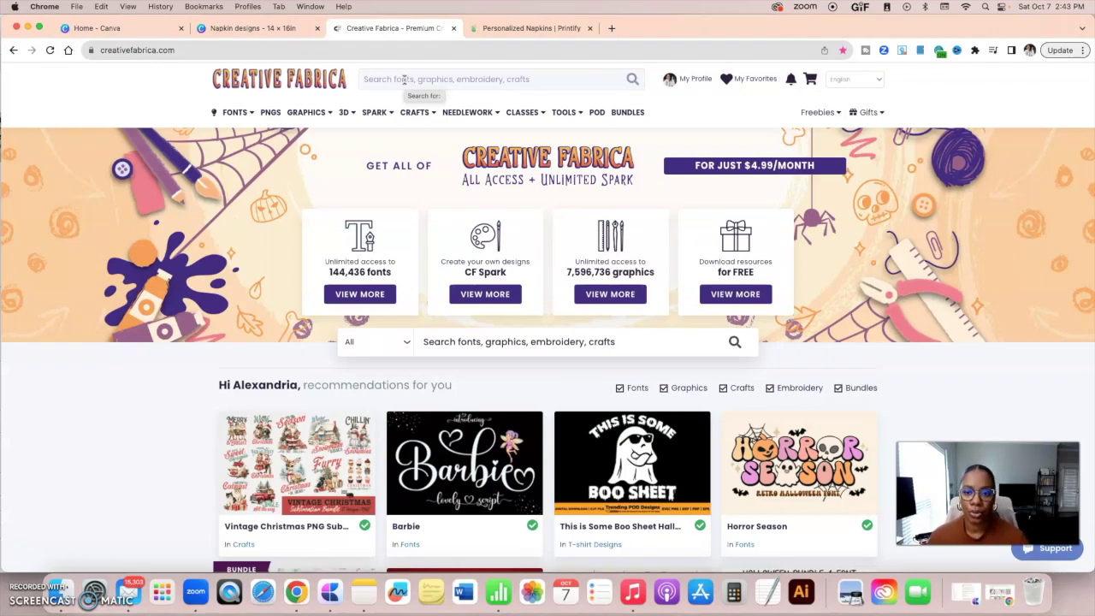
pyautogui.click(404, 79)
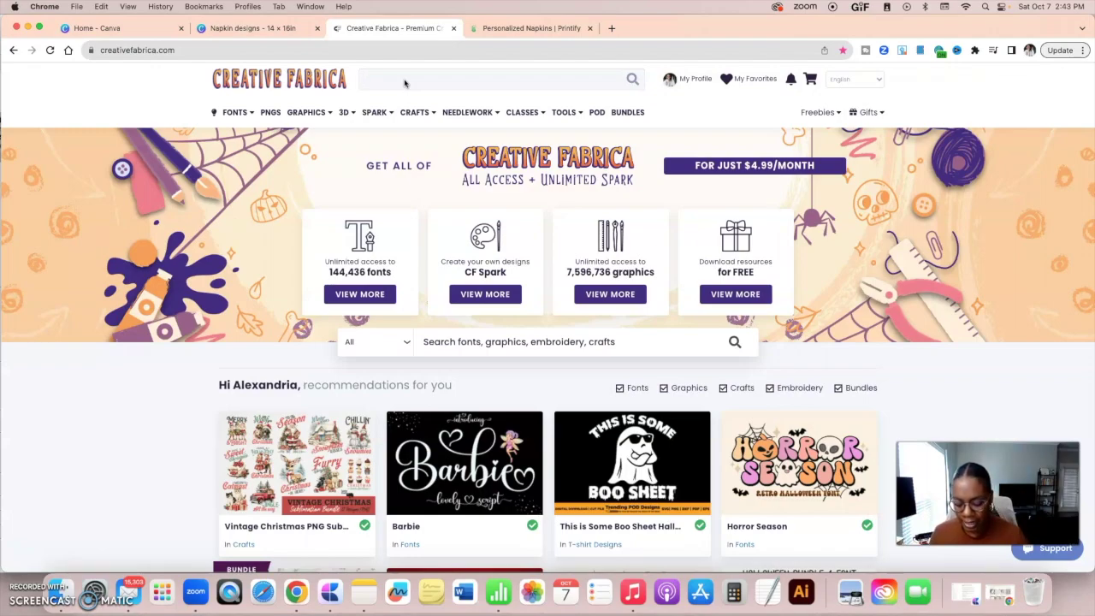
pyautogui.write('champag')
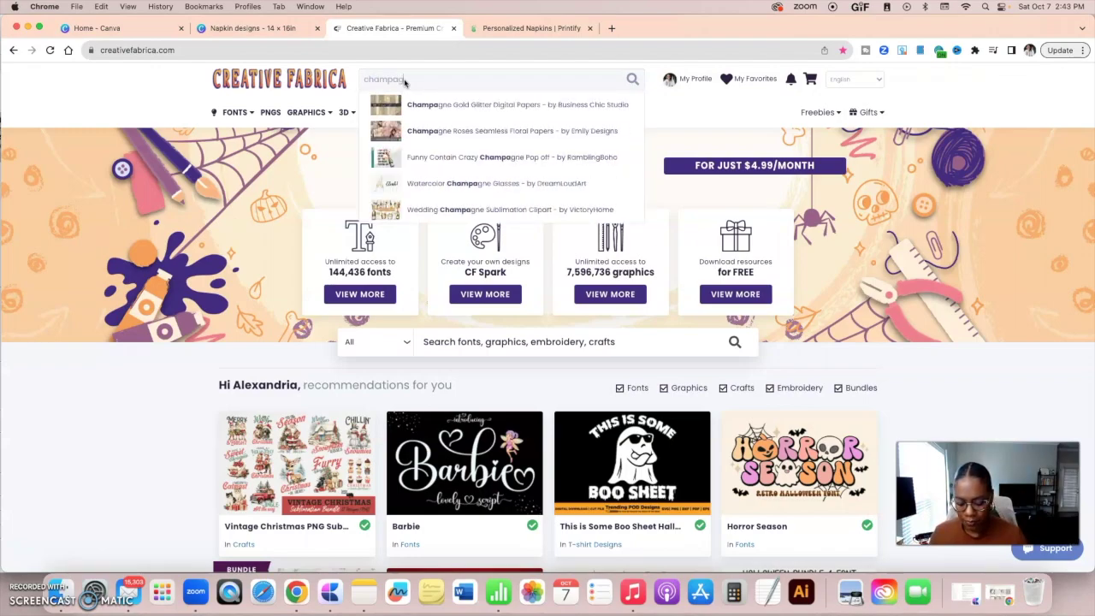
pyautogui.write('ne toast')
pyautogui.press('Return')
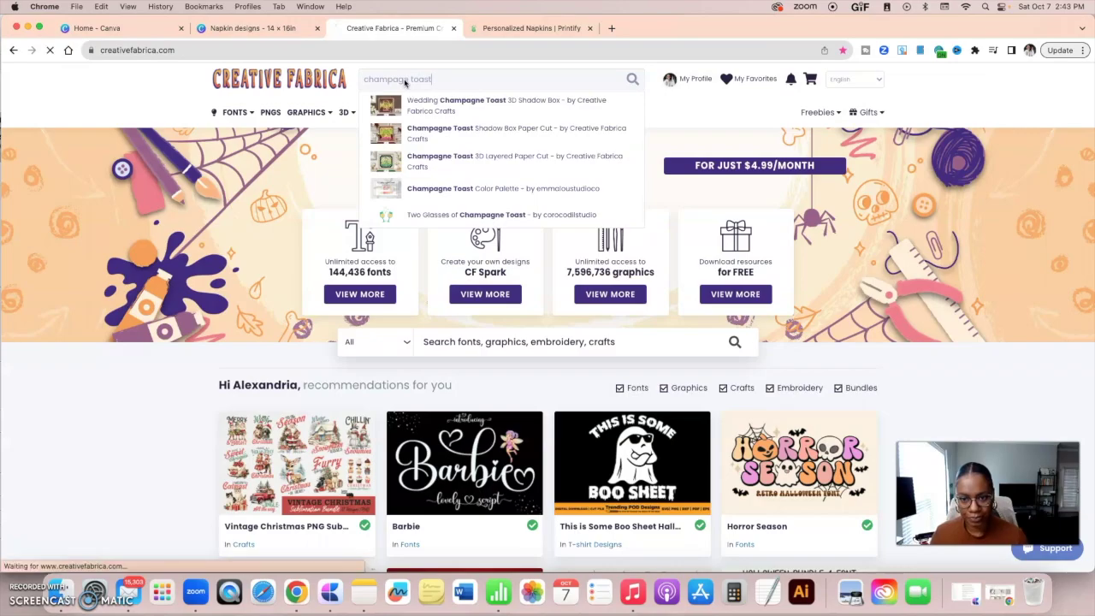
pyautogui.scroll(-3, 563, 207)
# - Scroll the champagne toast results and look over the clinking champagne glasses listing
pyautogui.scroll(-10, 564, 207)
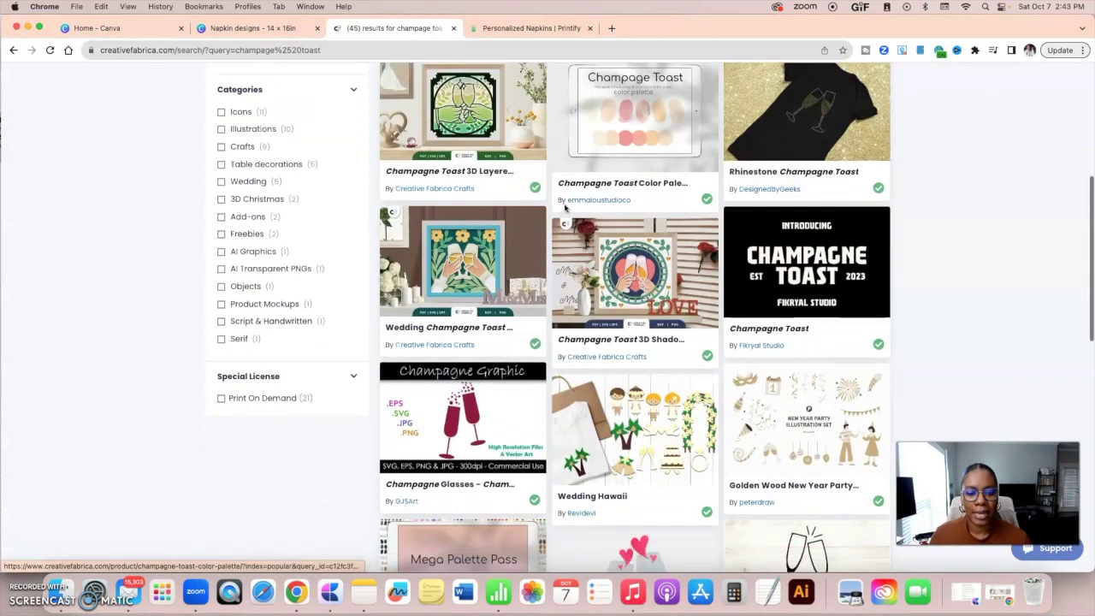
pyautogui.scroll(-2, 563, 207)
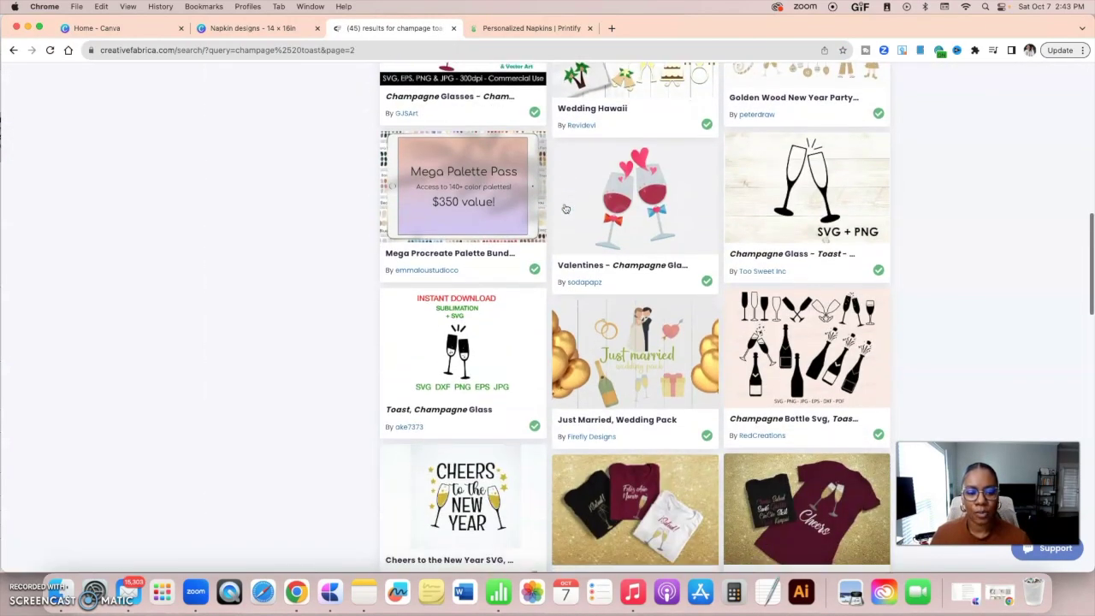
pyautogui.click(828, 208)
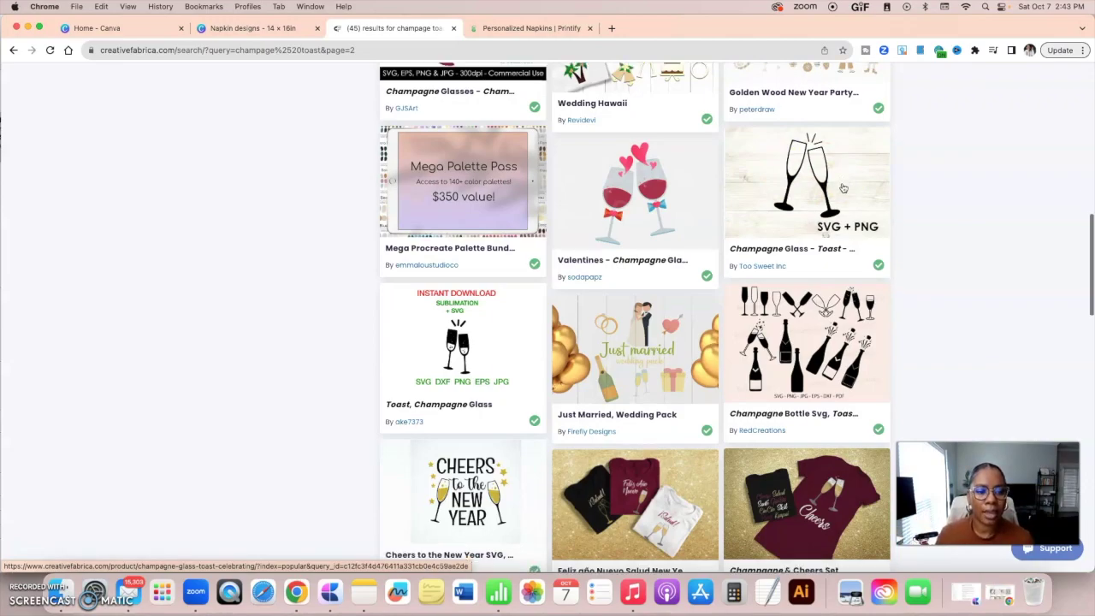
pyautogui.scroll(-3, 843, 188)
pyautogui.scroll(-9, 849, 267)
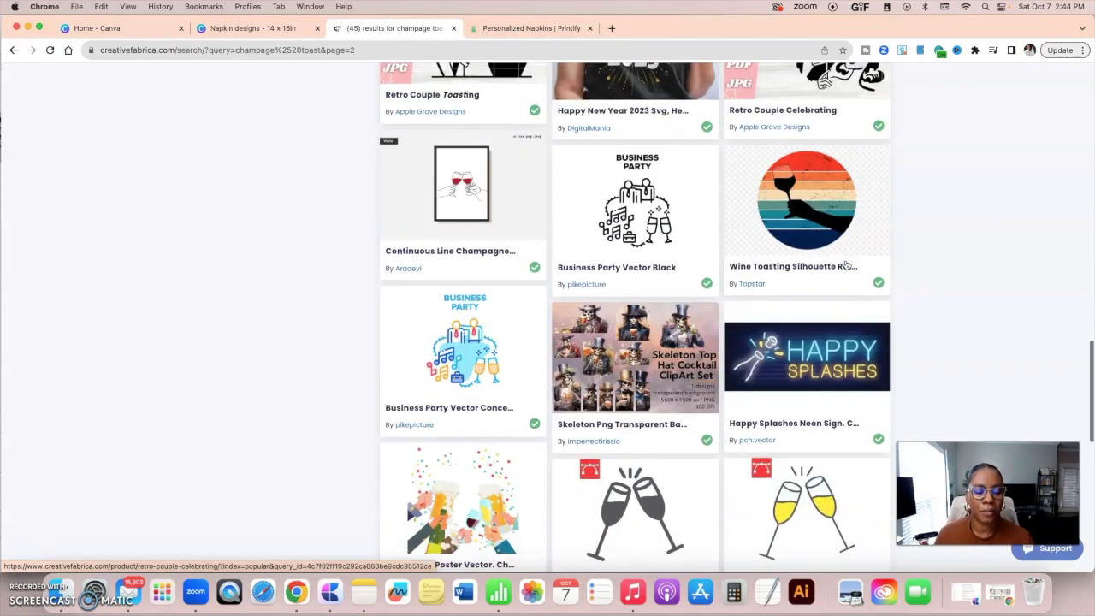
pyautogui.scroll(-5, 846, 266)
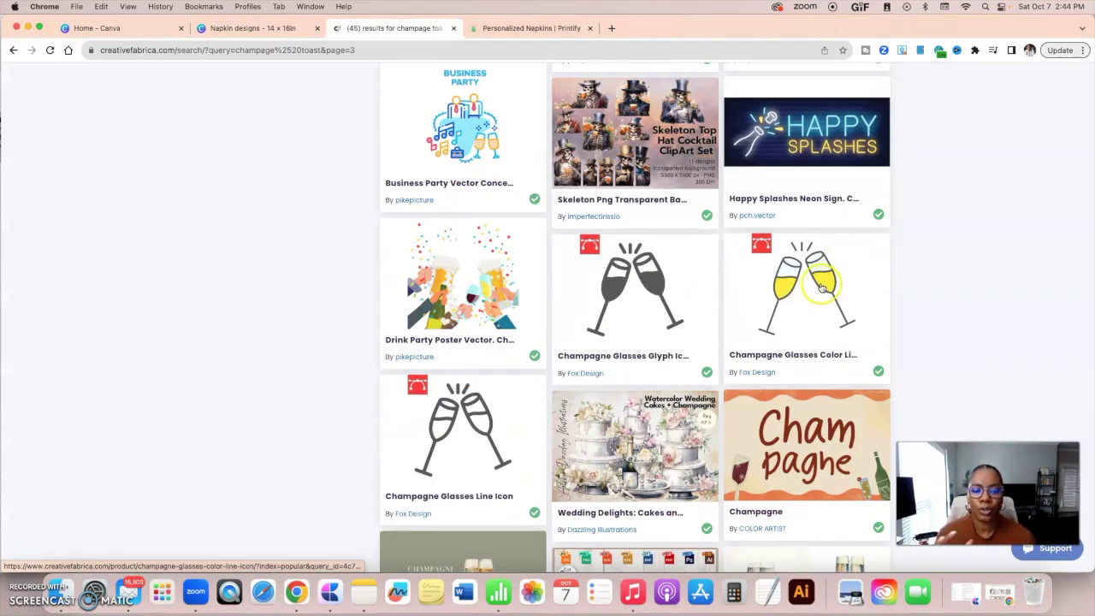
pyautogui.scroll(-2, 819, 285)
pyautogui.scroll(-5, 821, 288)
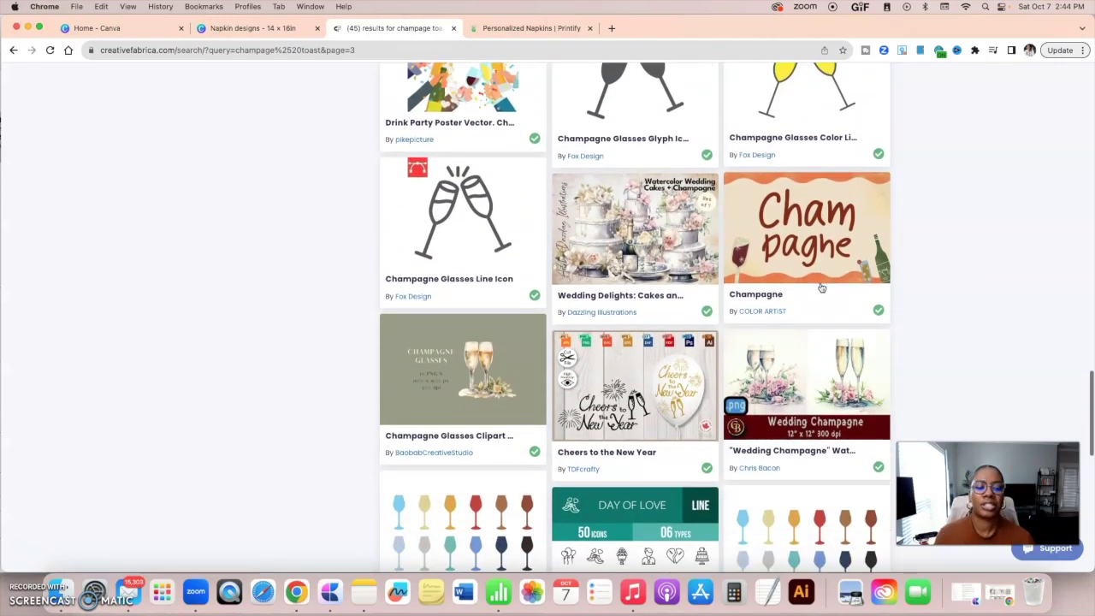
pyautogui.scroll(-6, 819, 288)
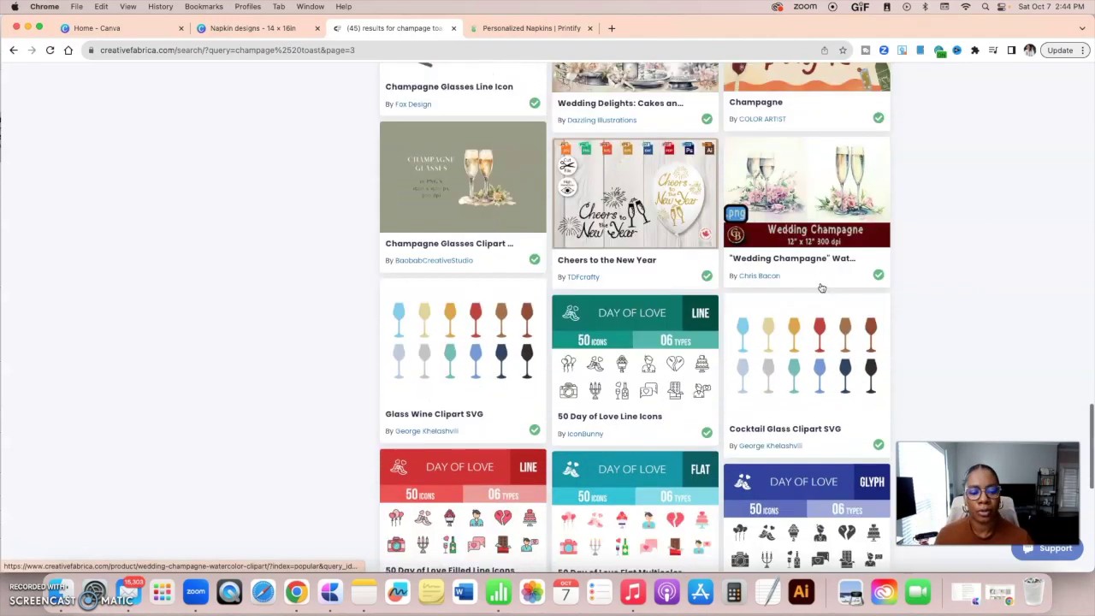
pyautogui.scroll(-2, 820, 288)
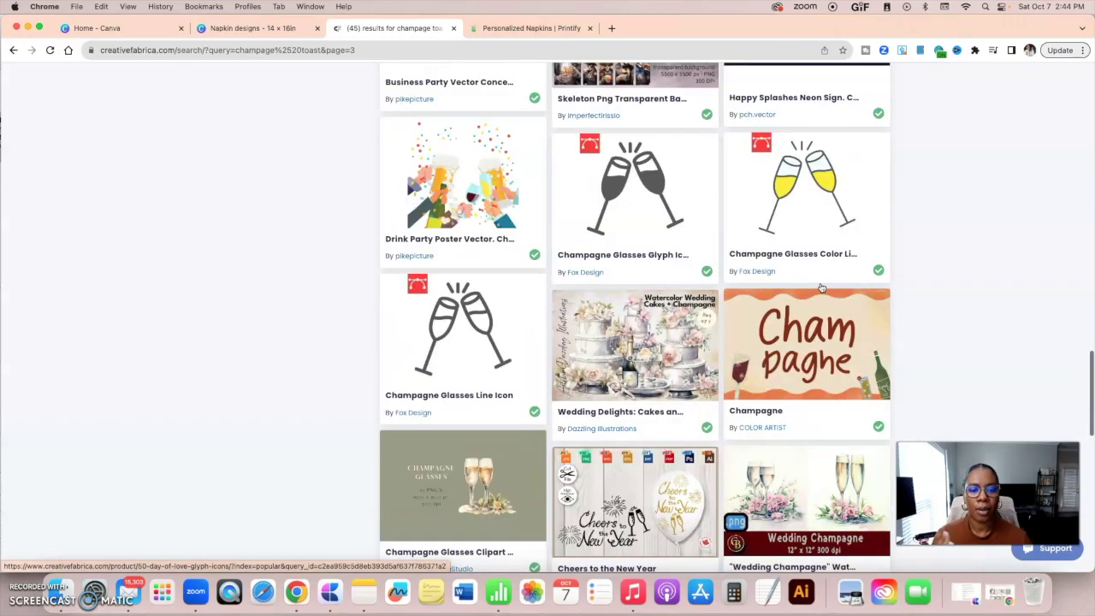
pyautogui.scroll(9, 820, 289)
pyautogui.scroll(15, 819, 288)
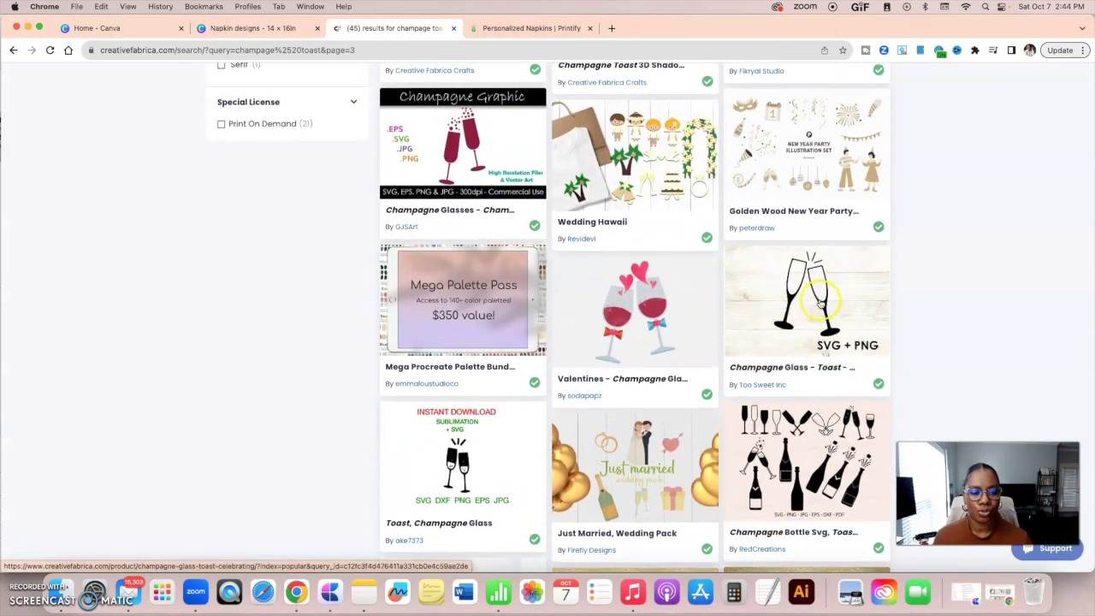
# - Open the Champagne Glass - Toast graphic in a new tab and view it
pyautogui.rightClick(771, 291)
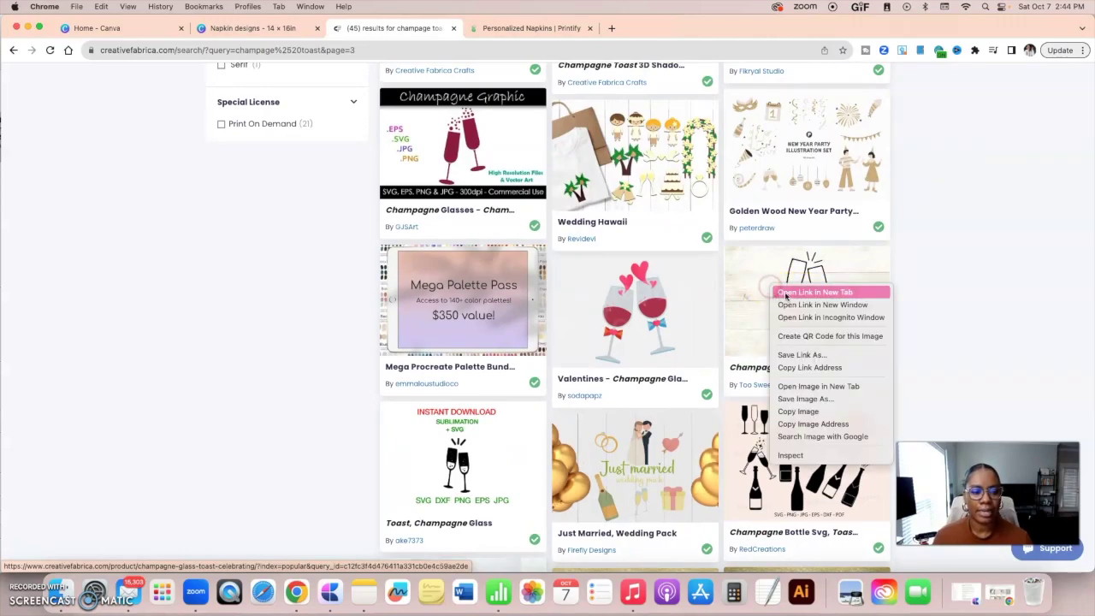
pyautogui.click(796, 296)
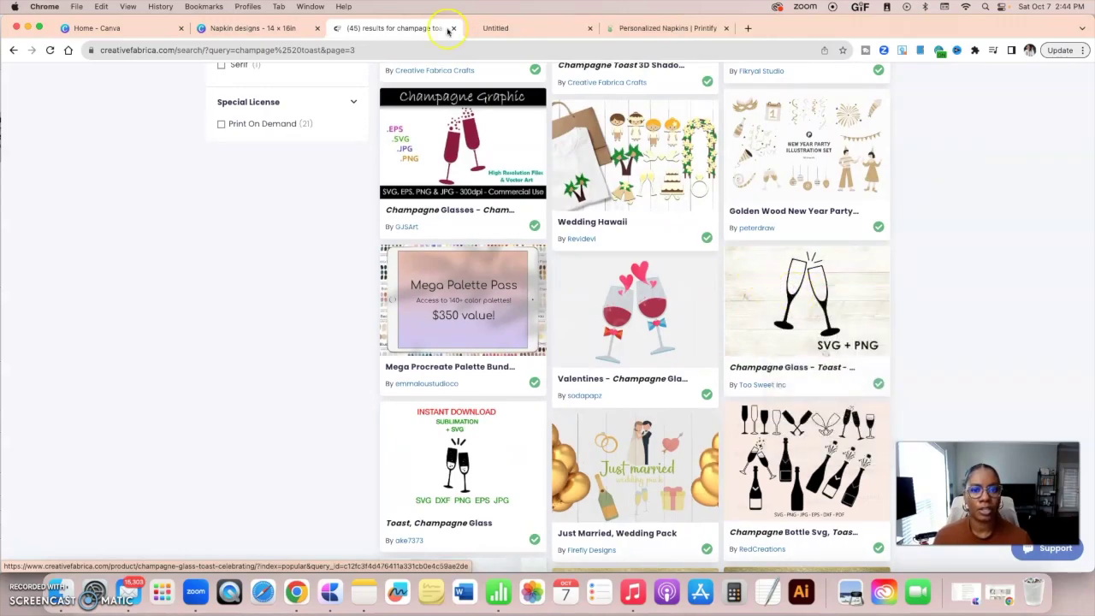
pyautogui.click(503, 27)
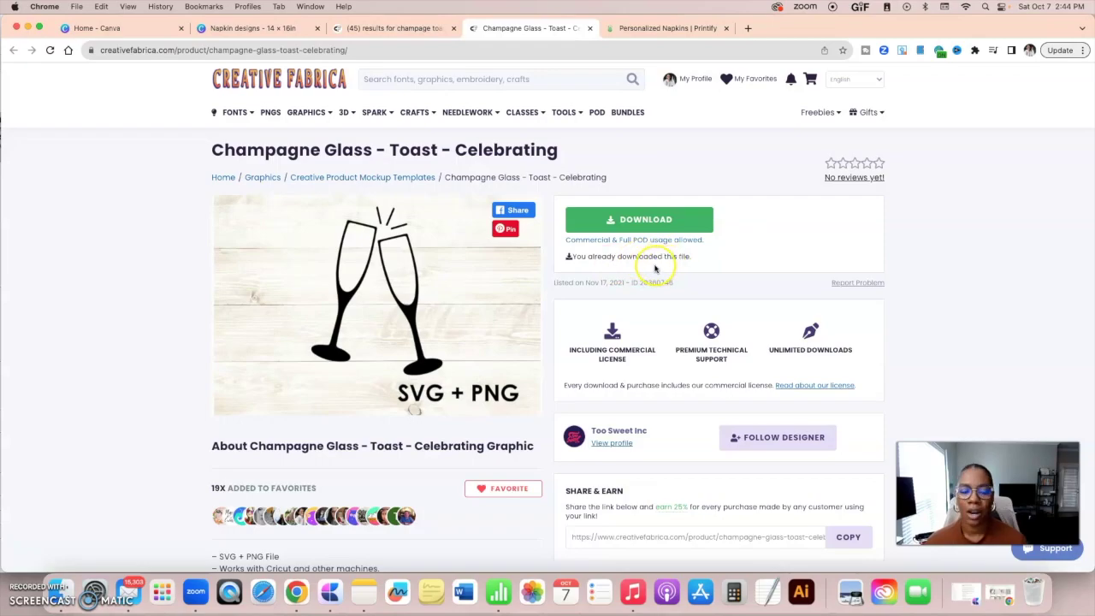
# - Ungroup the Cheers design on page 2 of the Canva napkin file
pyautogui.click(242, 29)
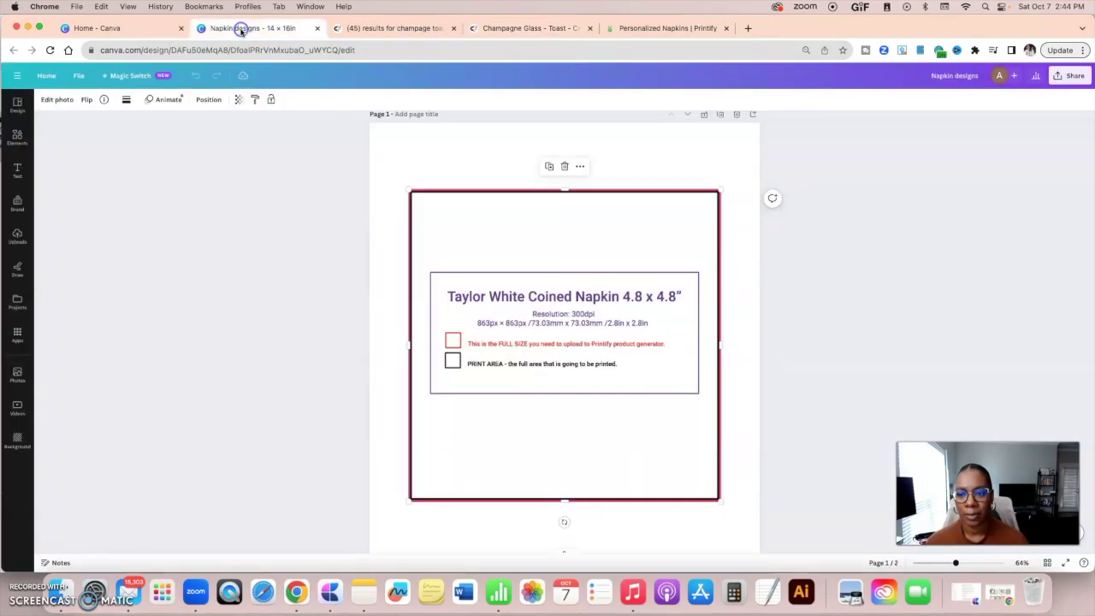
pyautogui.scroll(-10, 415, 171)
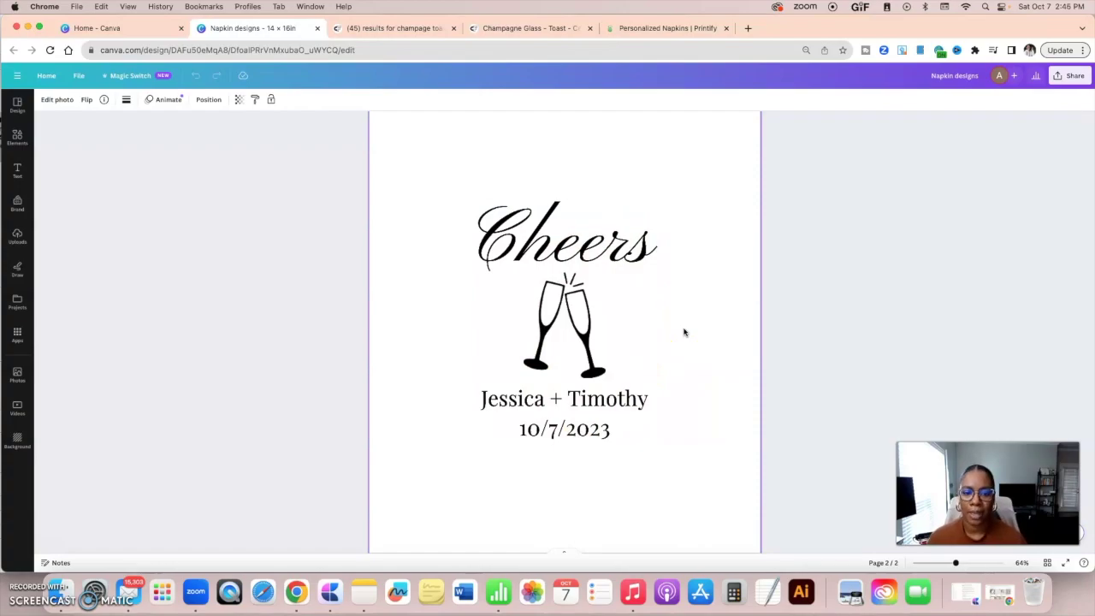
pyautogui.click(565, 233)
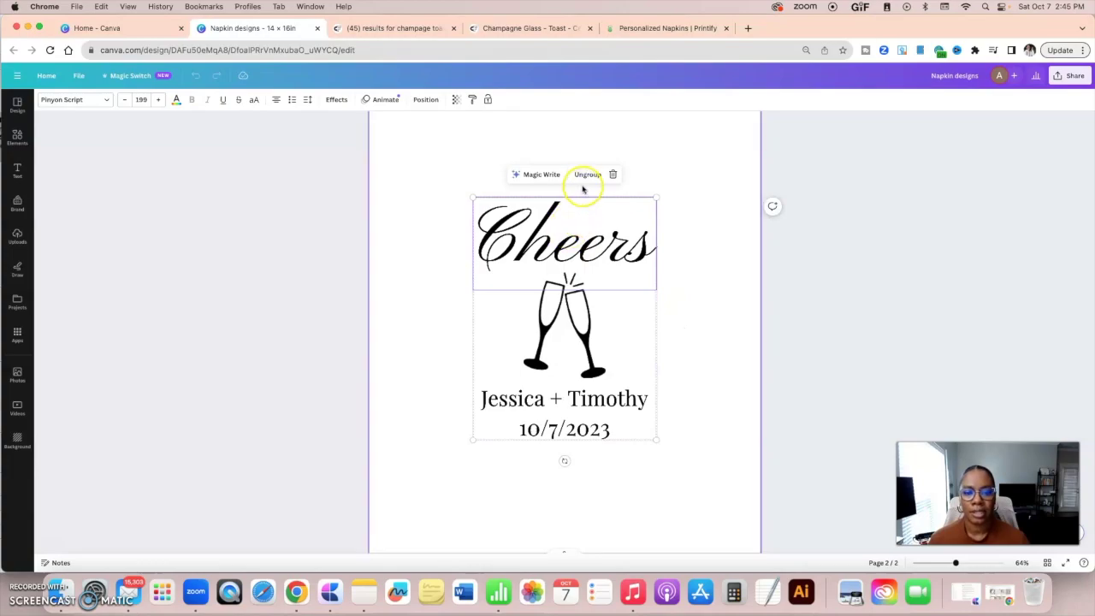
pyautogui.click(448, 163)
# - Select the Cheers text, champagne glasses, names and date individually to confirm they're separate
pyautogui.click(565, 233)
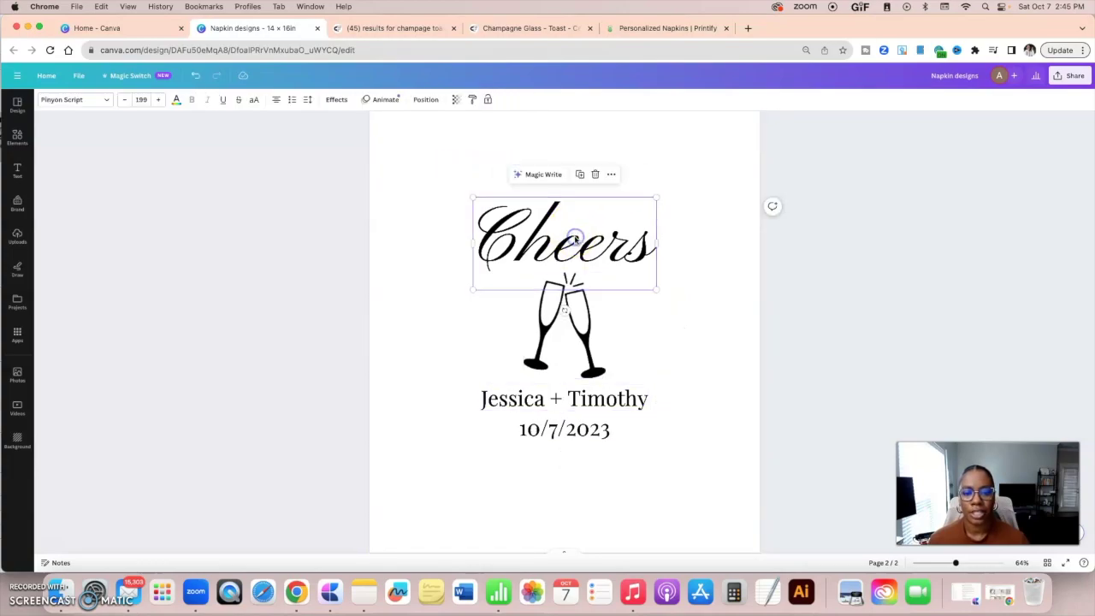
pyautogui.click(576, 283)
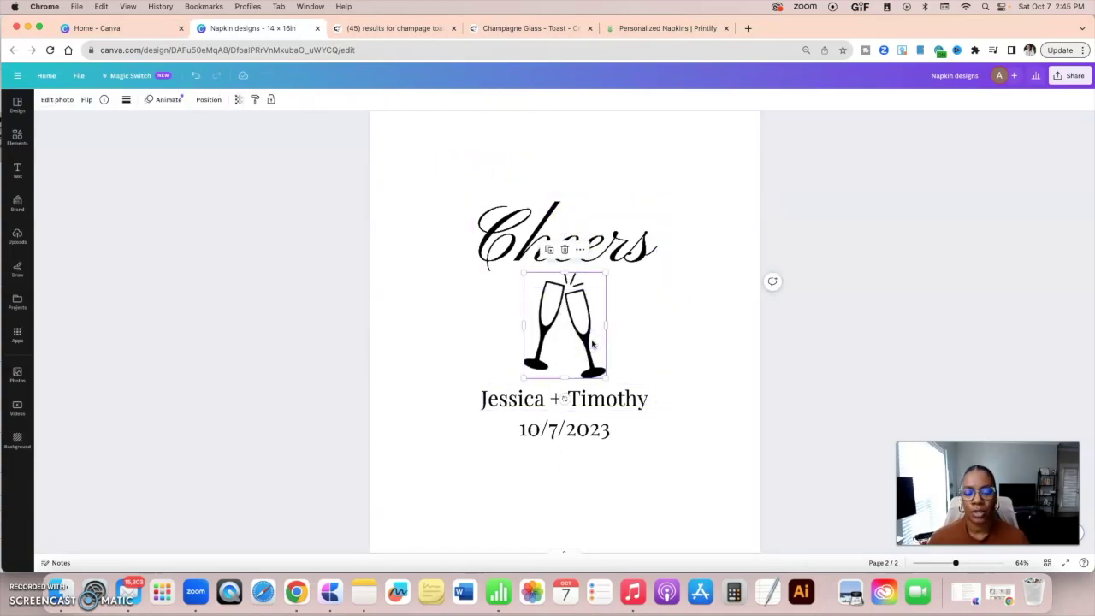
pyautogui.click(505, 409)
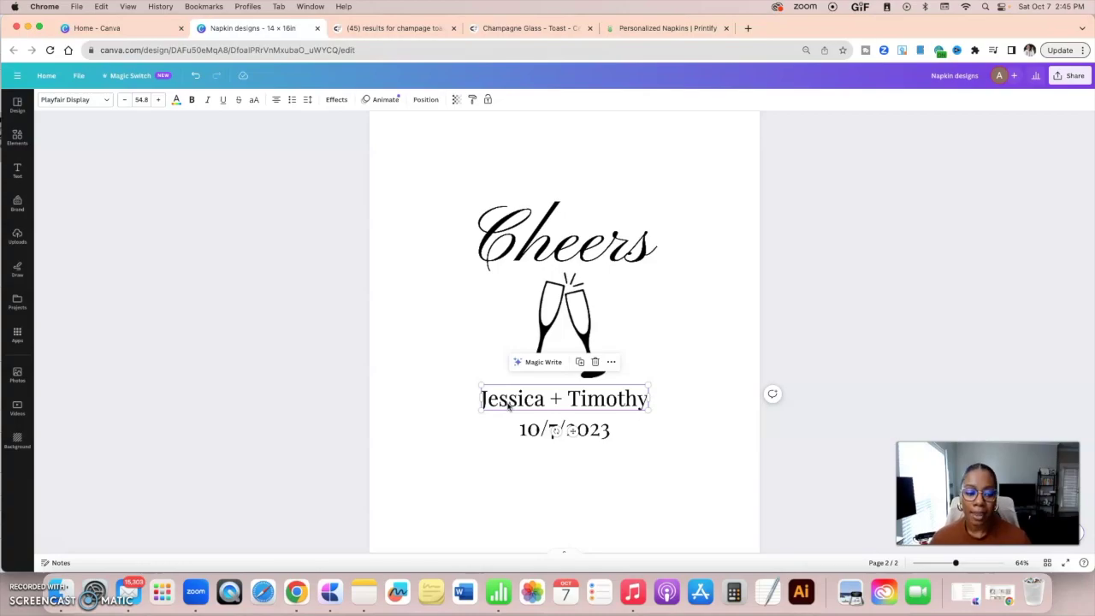
pyautogui.click(507, 418)
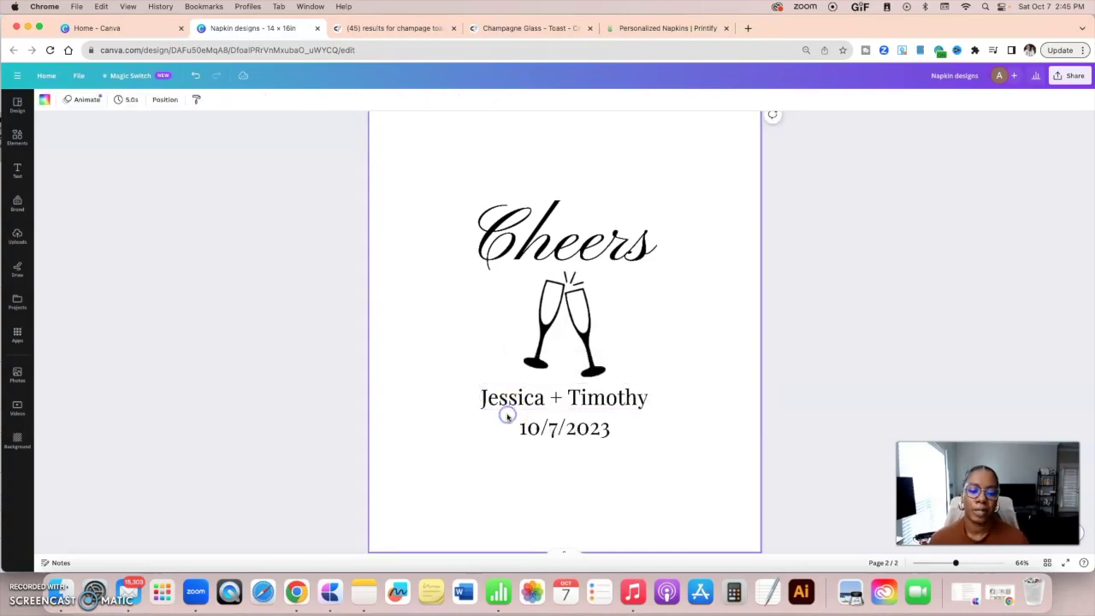
pyautogui.click(533, 441)
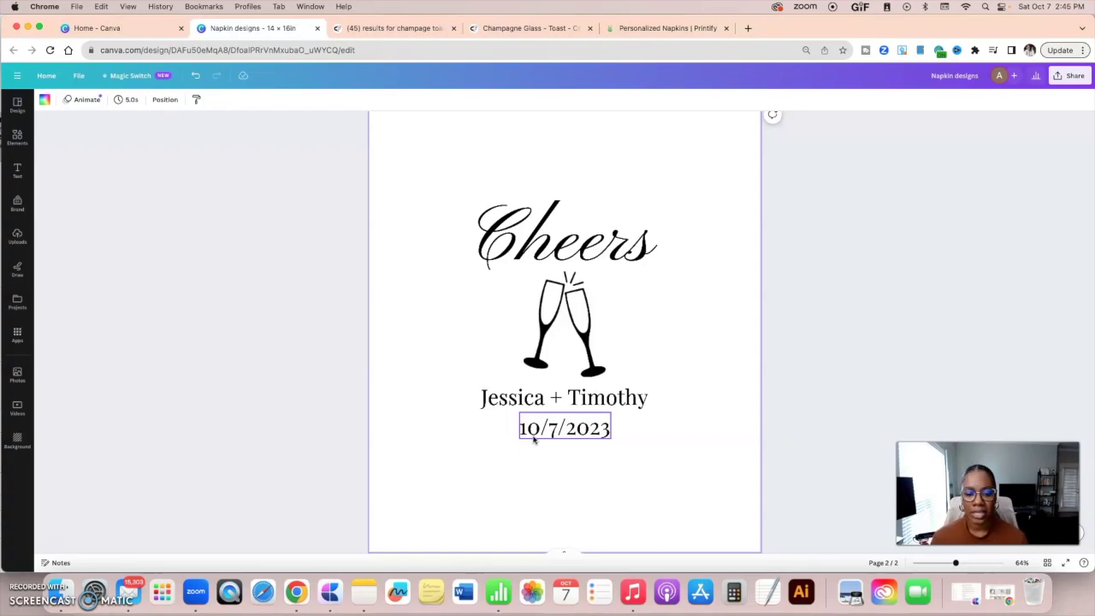
pyautogui.click(655, 420)
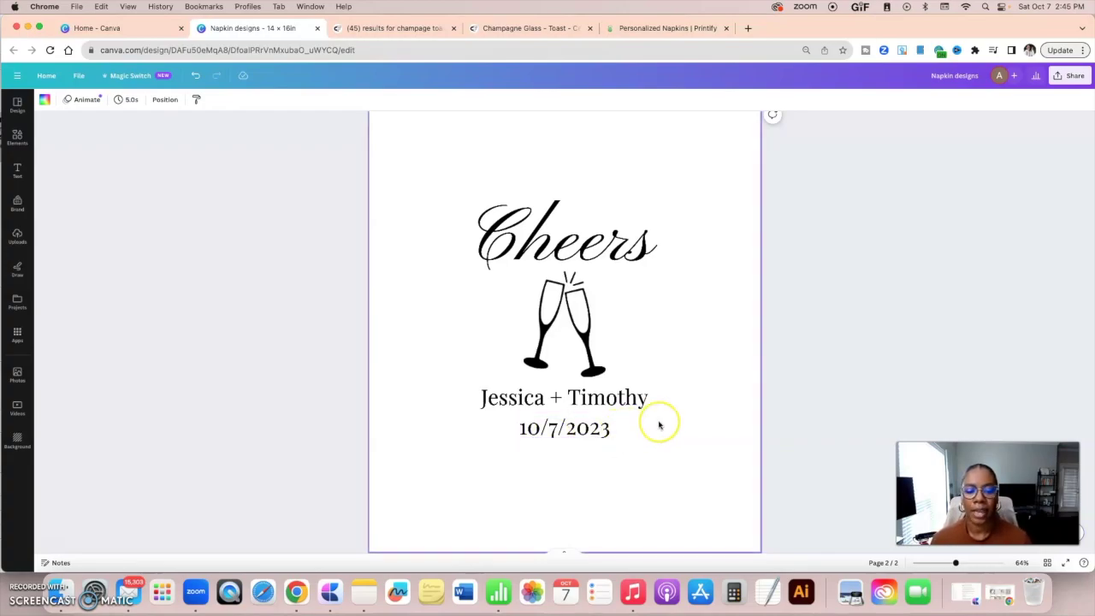
# - Recheck the glasses, names text and 10/7/2023 date, then restore the Etsy napkin results
pyautogui.scroll(1, 657, 422)
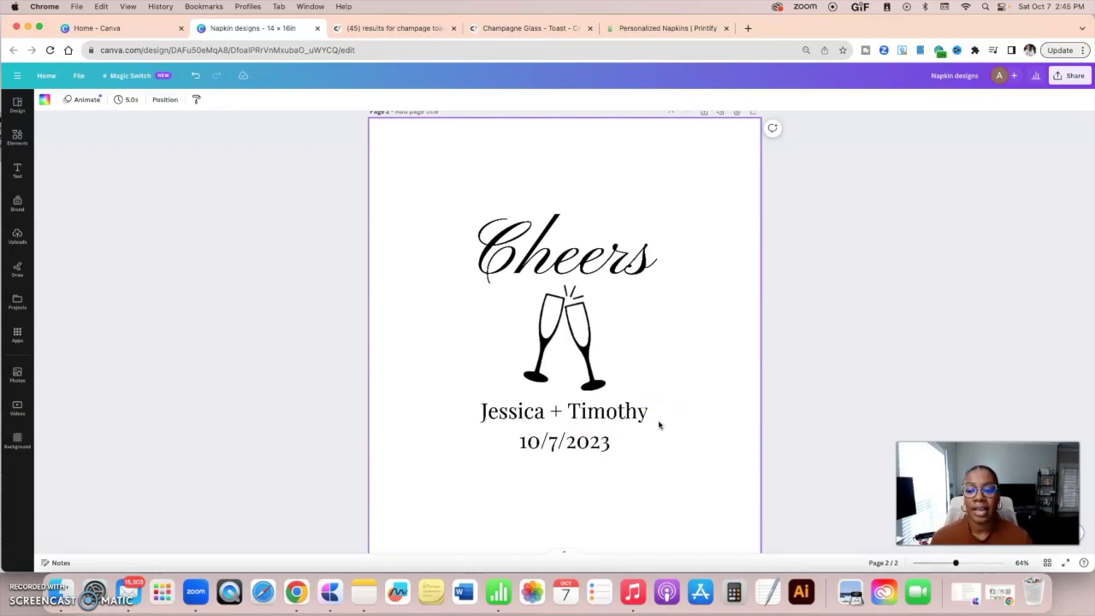
pyautogui.click(560, 344)
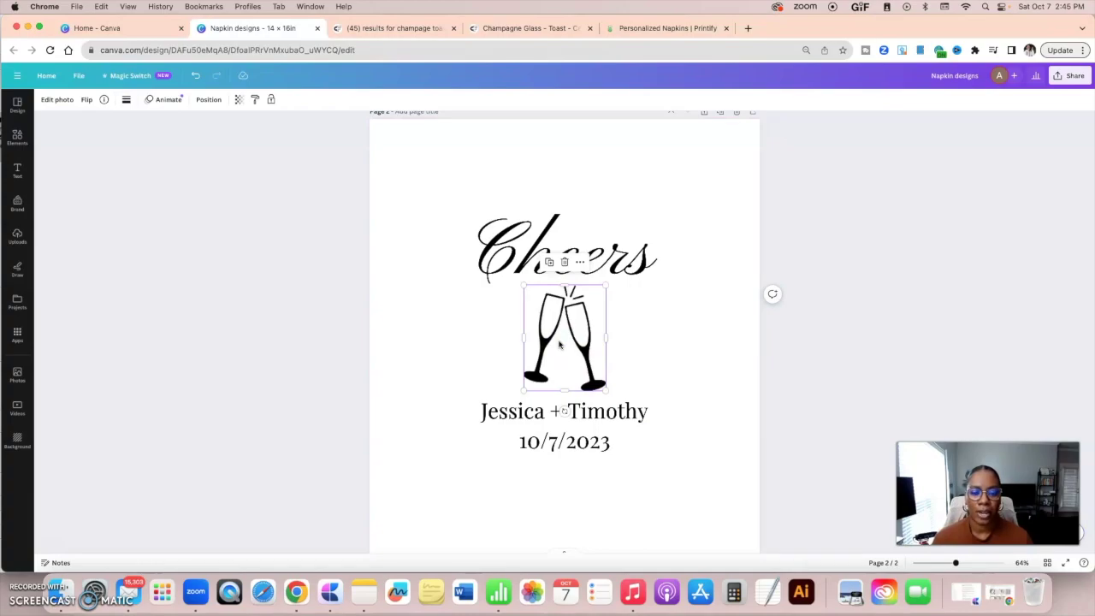
pyautogui.click(501, 411)
pyautogui.scroll(-2, 502, 411)
pyautogui.click(564, 378)
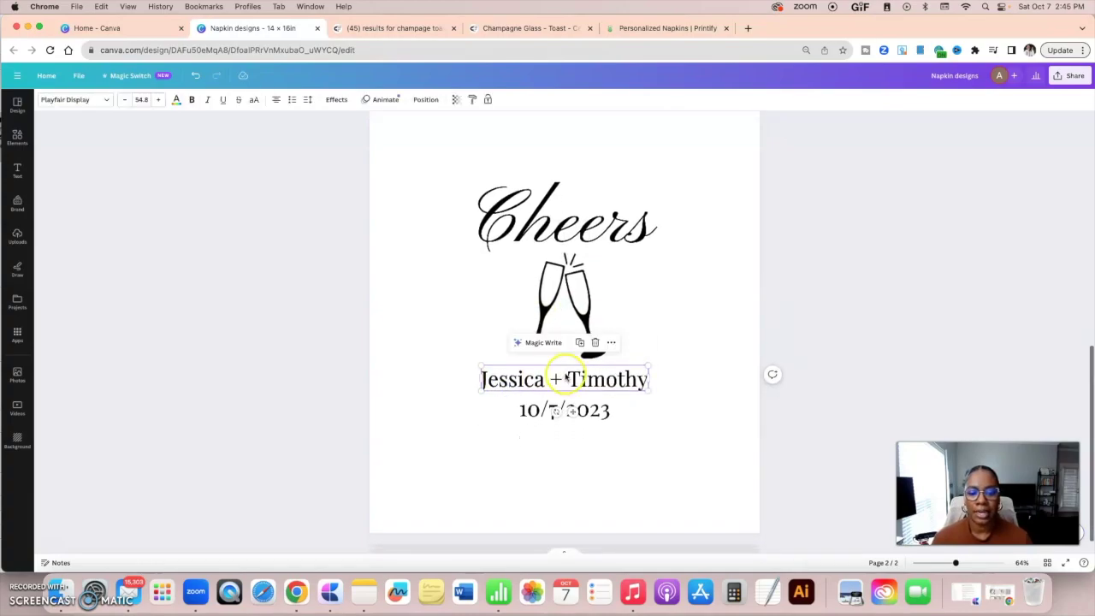
pyautogui.click(564, 379)
pyautogui.click(561, 379)
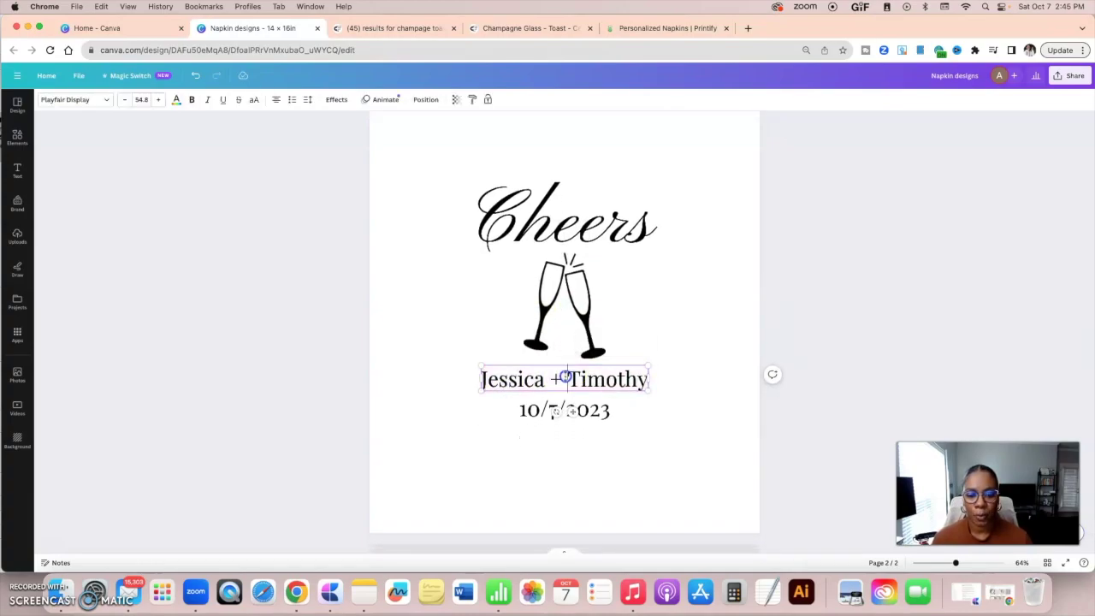
pyautogui.click(588, 413)
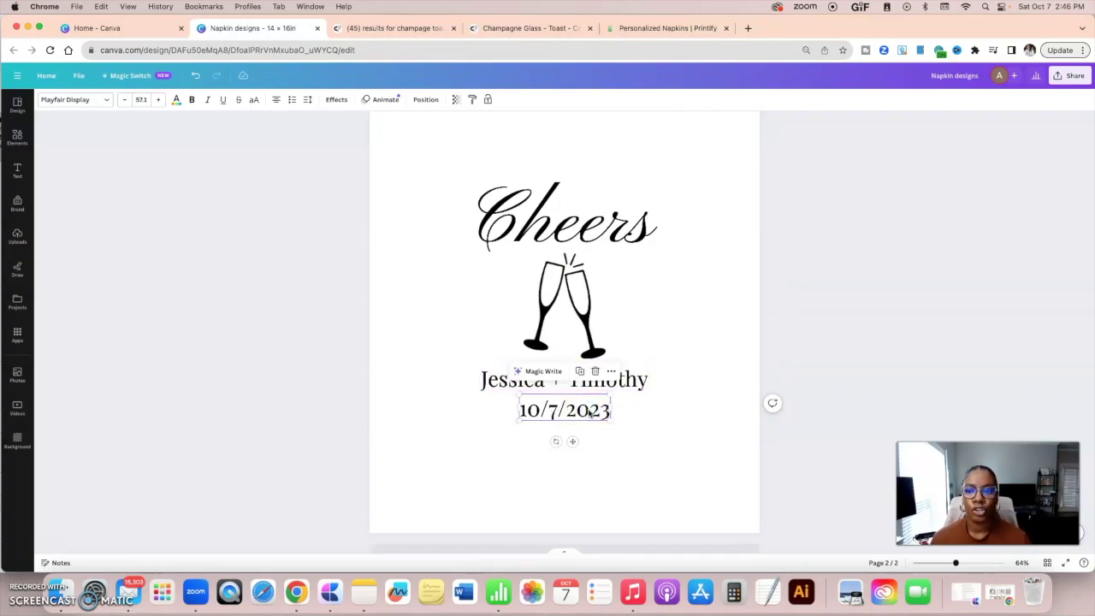
pyautogui.click(495, 386)
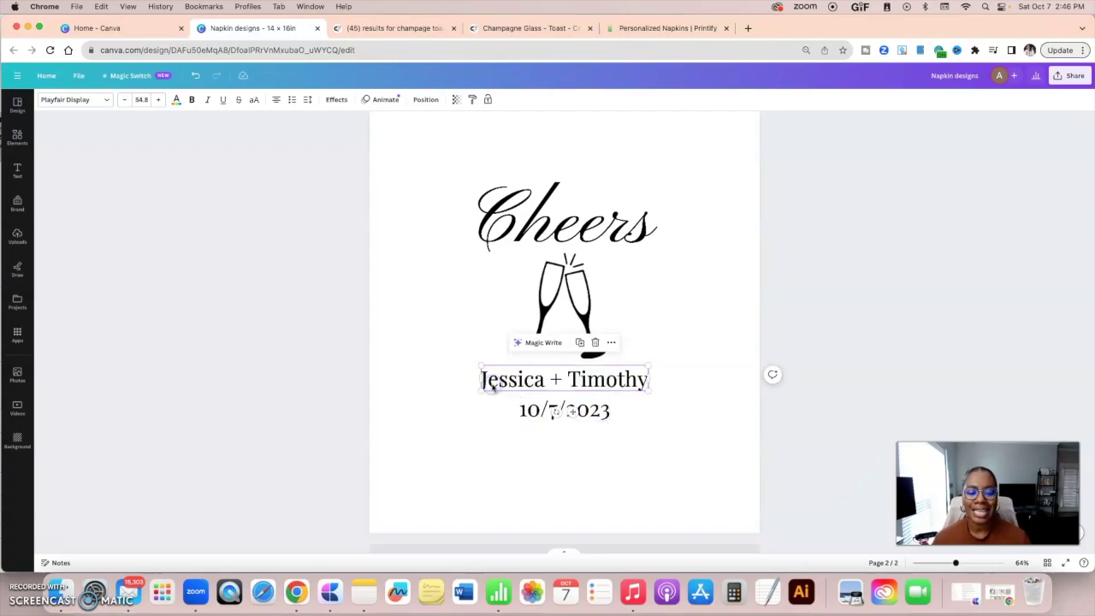
pyautogui.click(995, 592)
# - Scroll through the Etsy personalized cocktail napkin listings for design ideas
pyautogui.scroll(-5, 448, 291)
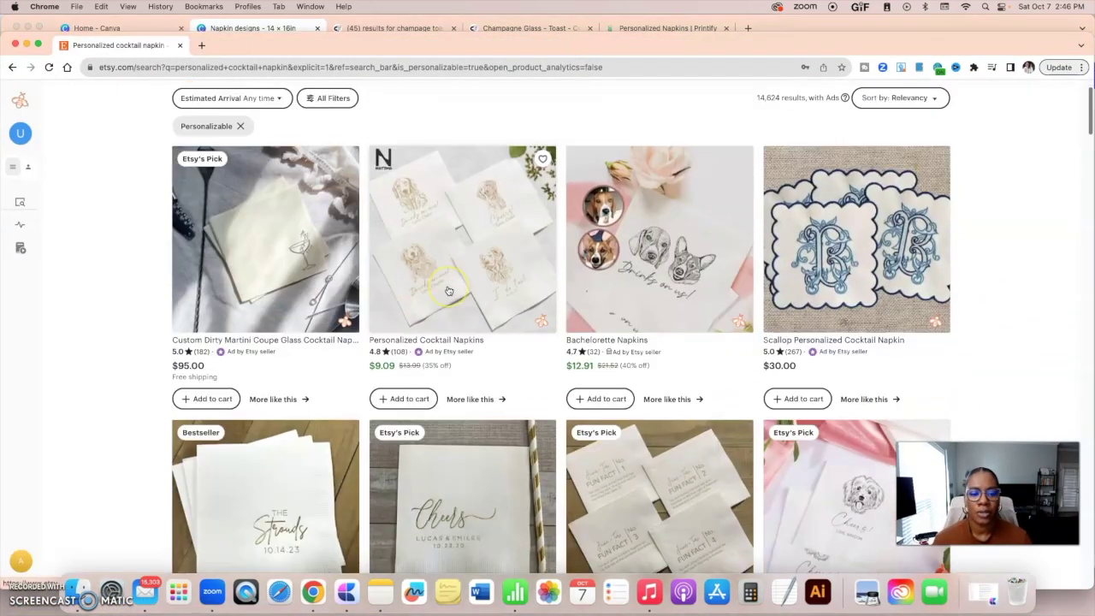
pyautogui.scroll(-2, 448, 290)
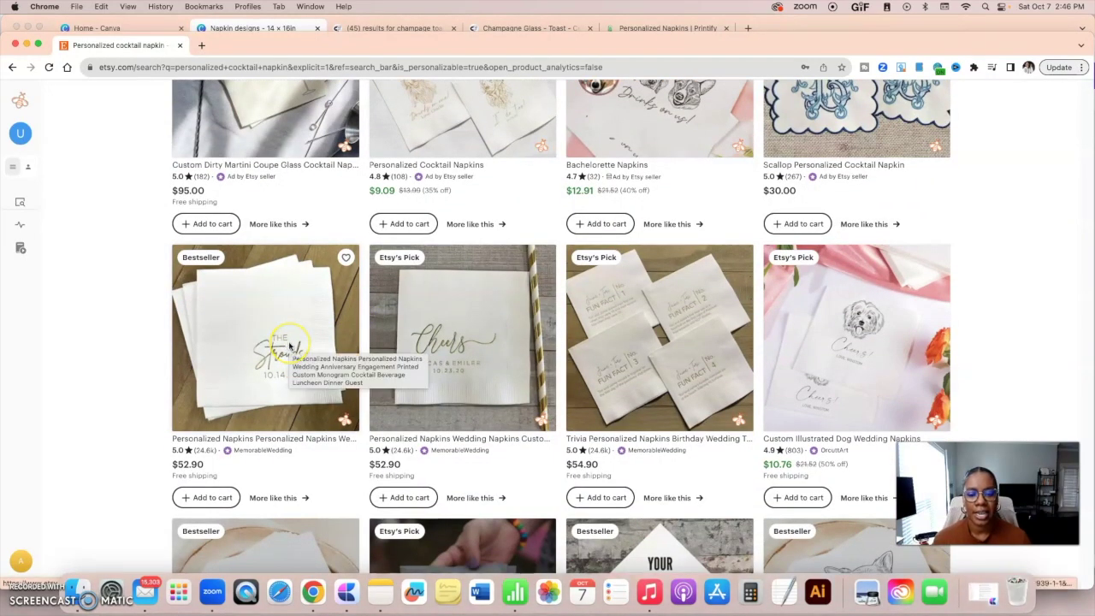
pyautogui.scroll(-3, 458, 344)
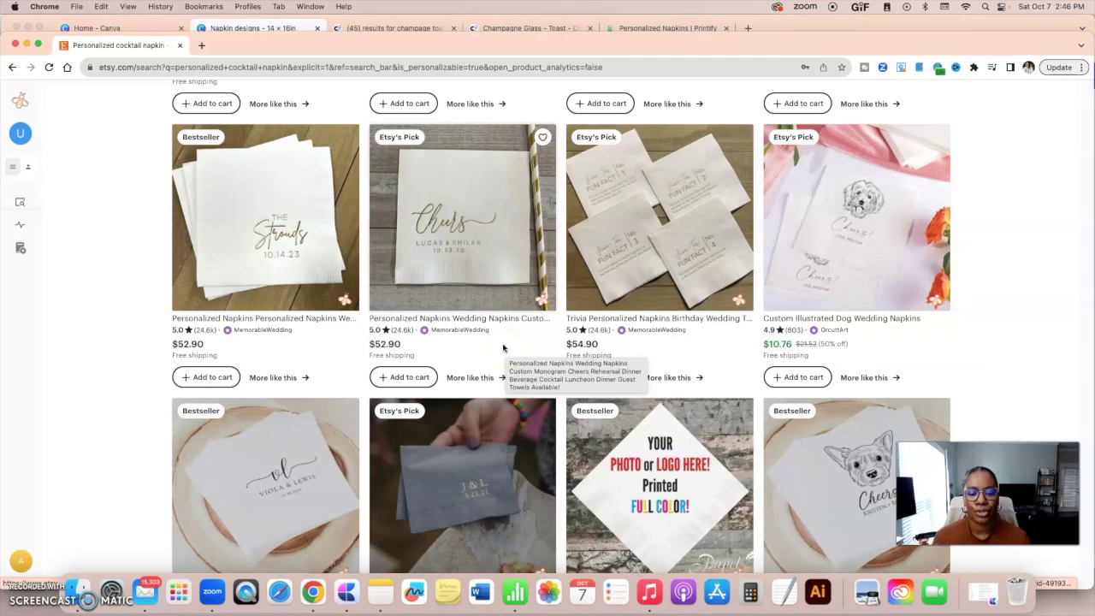
pyautogui.scroll(-5, 503, 347)
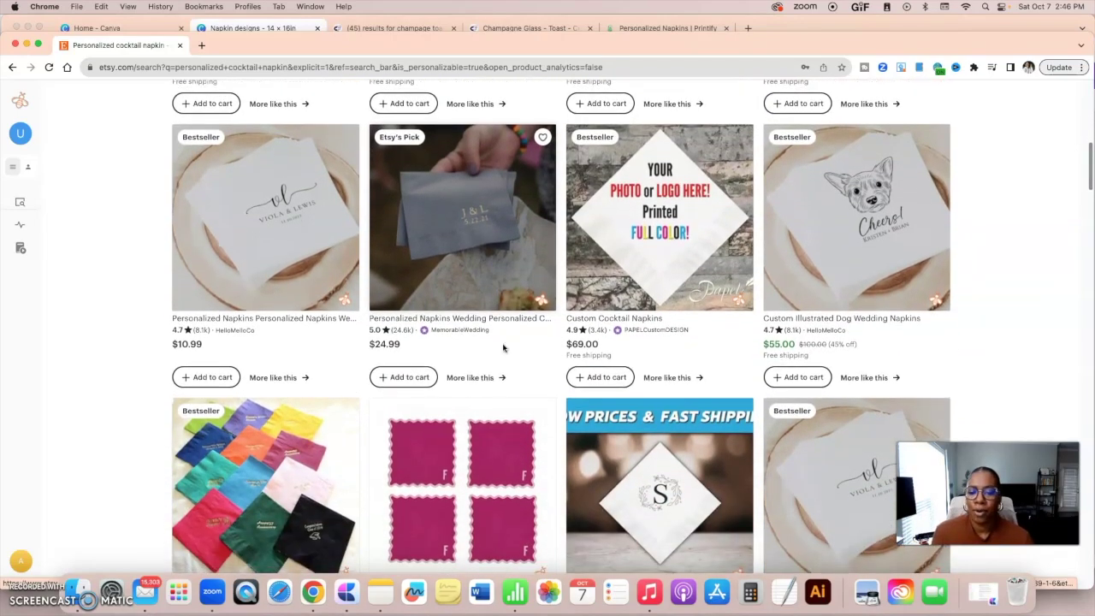
pyautogui.scroll(10, 503, 346)
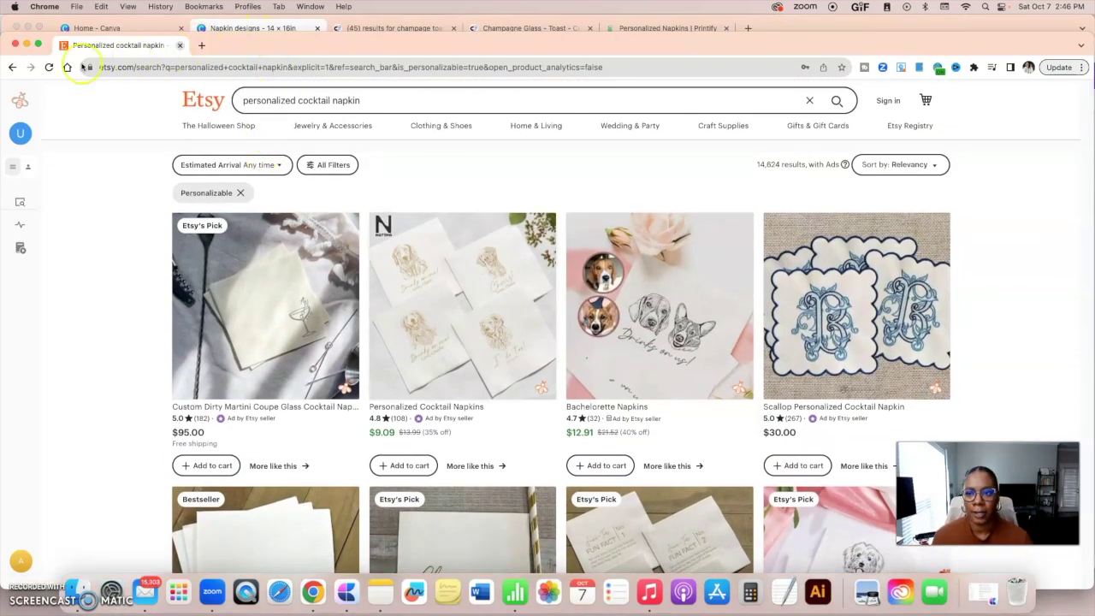
# - Minimize Etsy, deselect the Canva napkin page, and bring back the champagne toast results
pyautogui.click(27, 45)
pyautogui.click(713, 333)
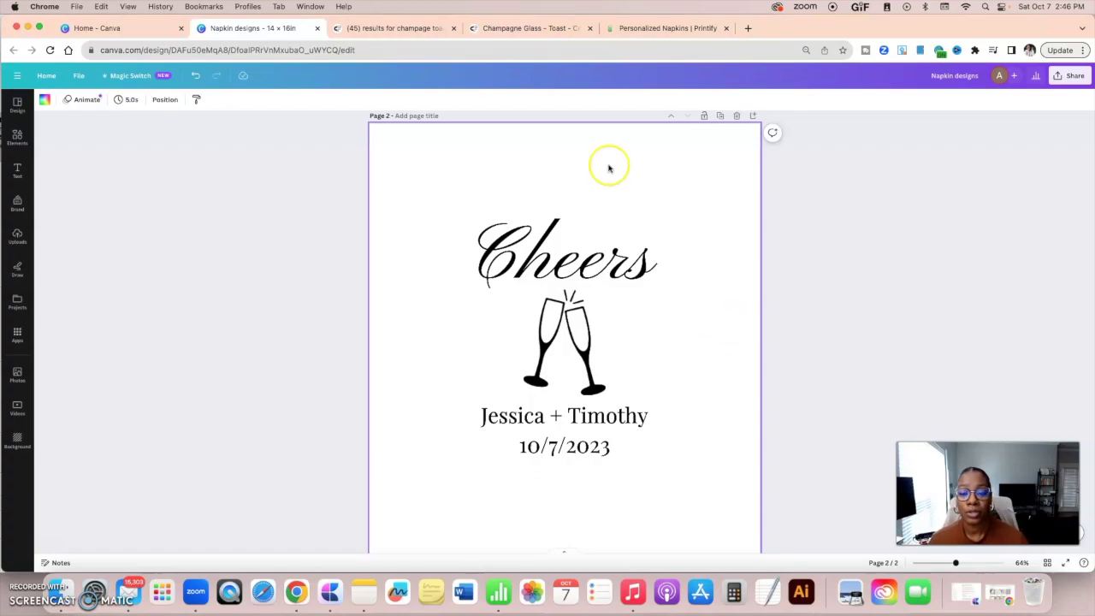
pyautogui.click(391, 34)
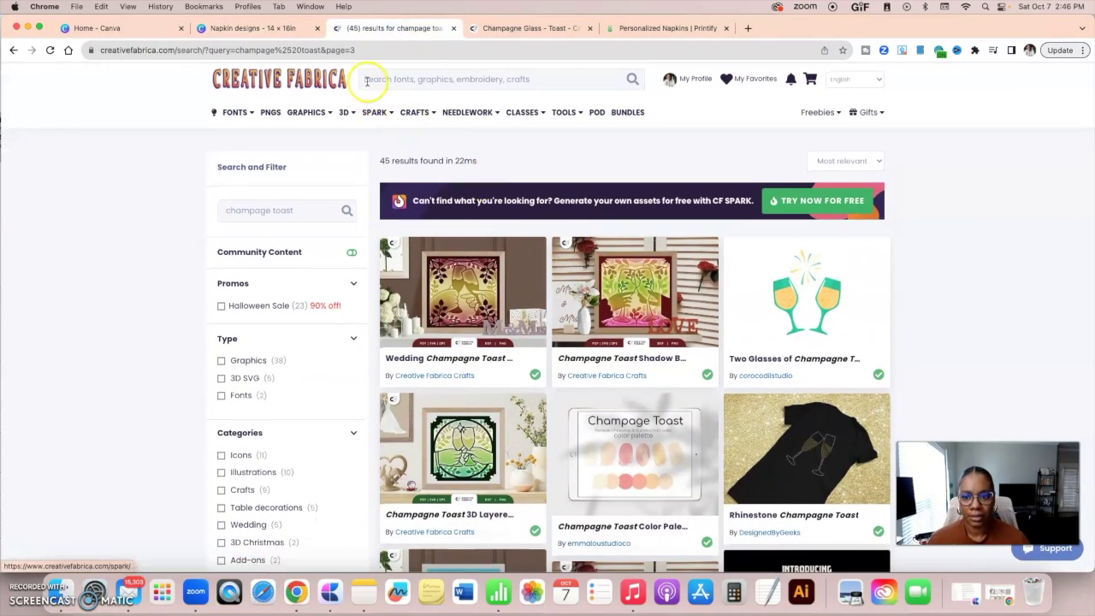
# - Search Creative Fabrica for 'dog silhouette'
pyautogui.click(367, 81)
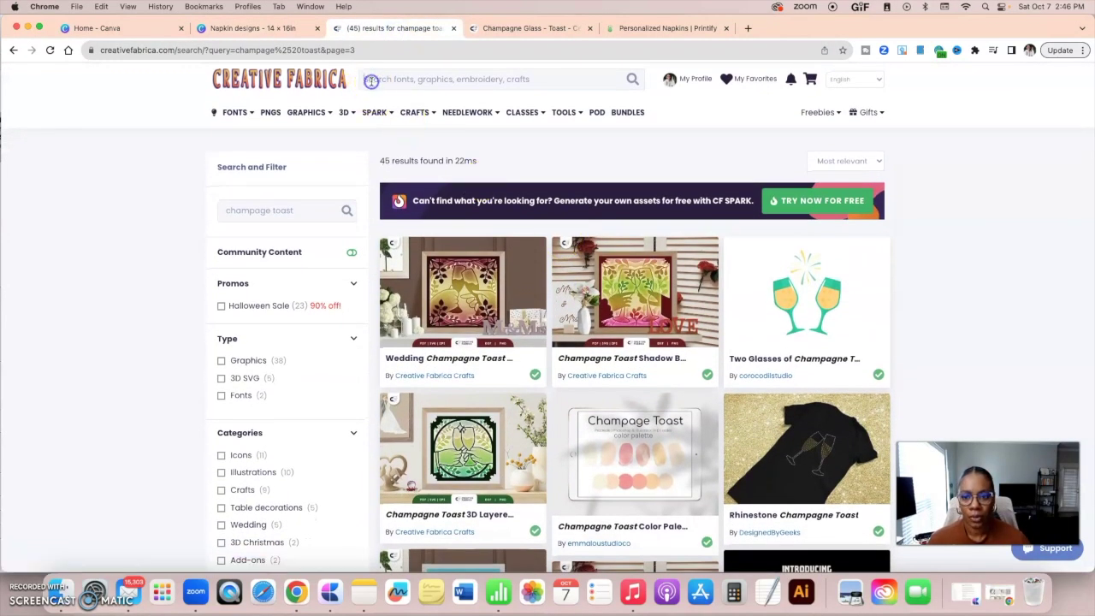
pyautogui.write('dog')
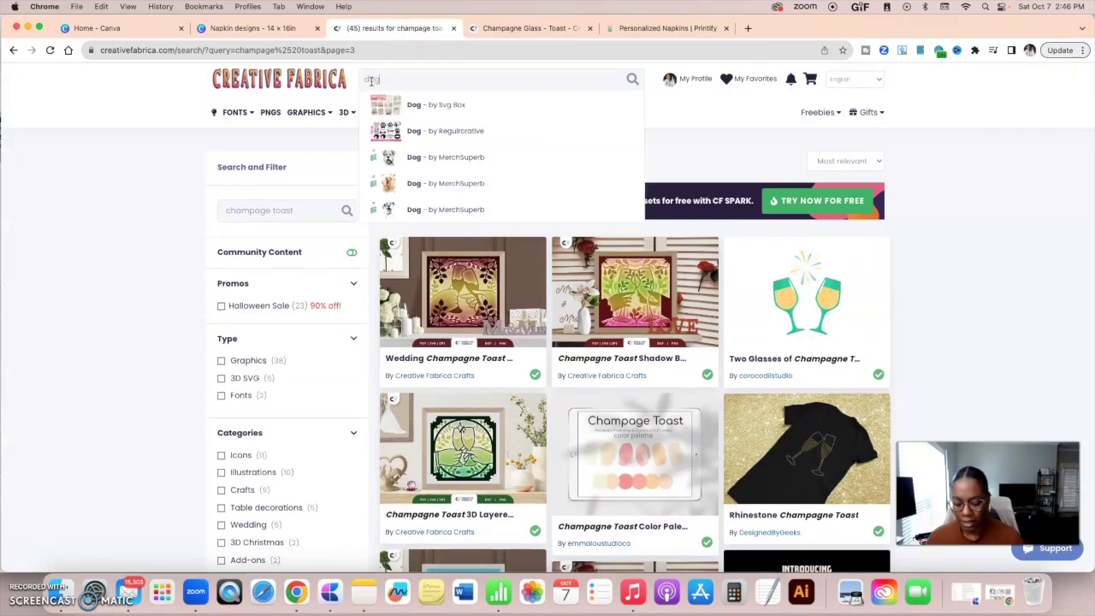
pyautogui.write(' silhouette')
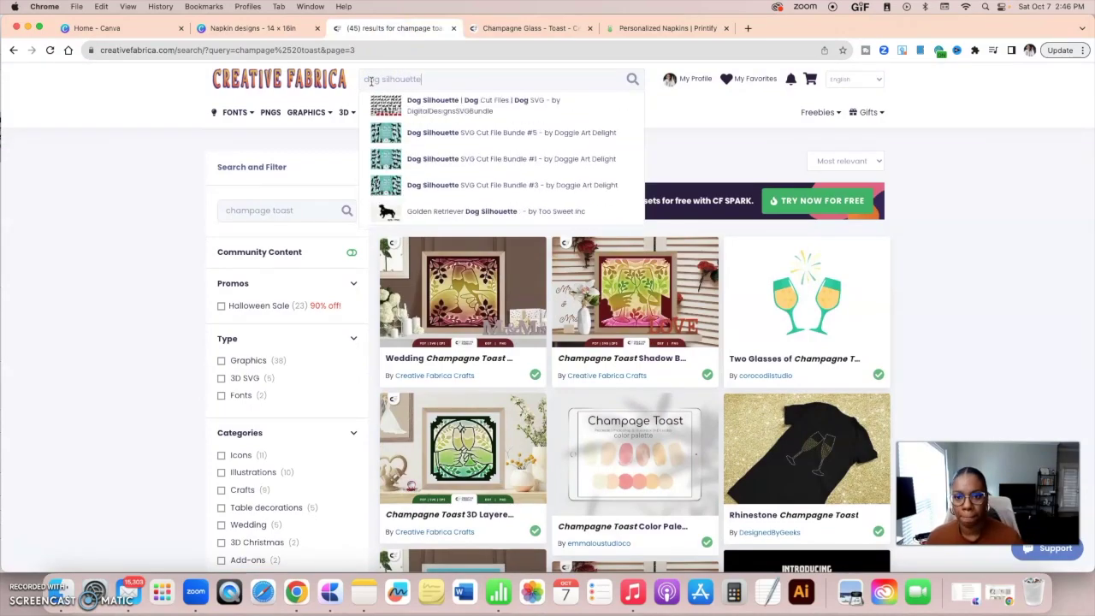
pyautogui.press('Return')
# - Browse down through the 36,532 dog silhouette results to page 3
pyautogui.scroll(-8, 621, 175)
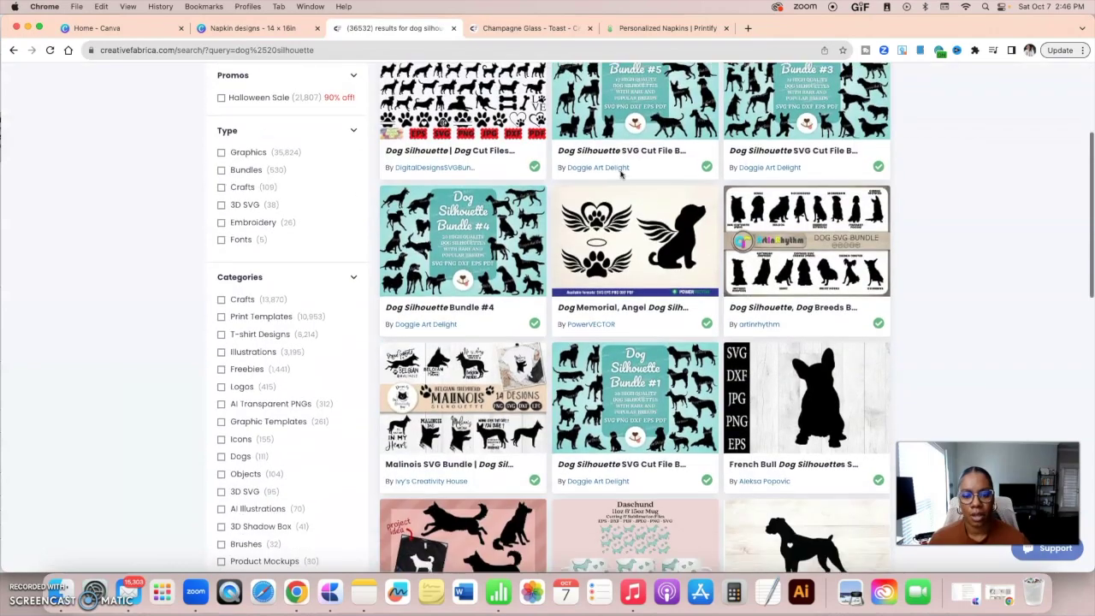
pyautogui.scroll(-8, 621, 174)
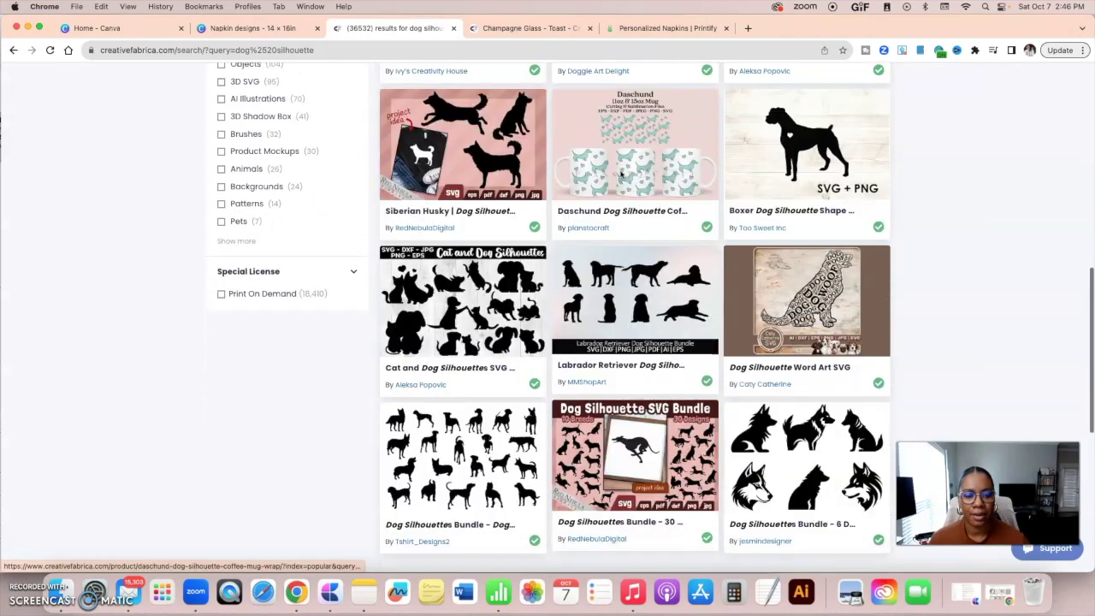
pyautogui.scroll(-3, 621, 174)
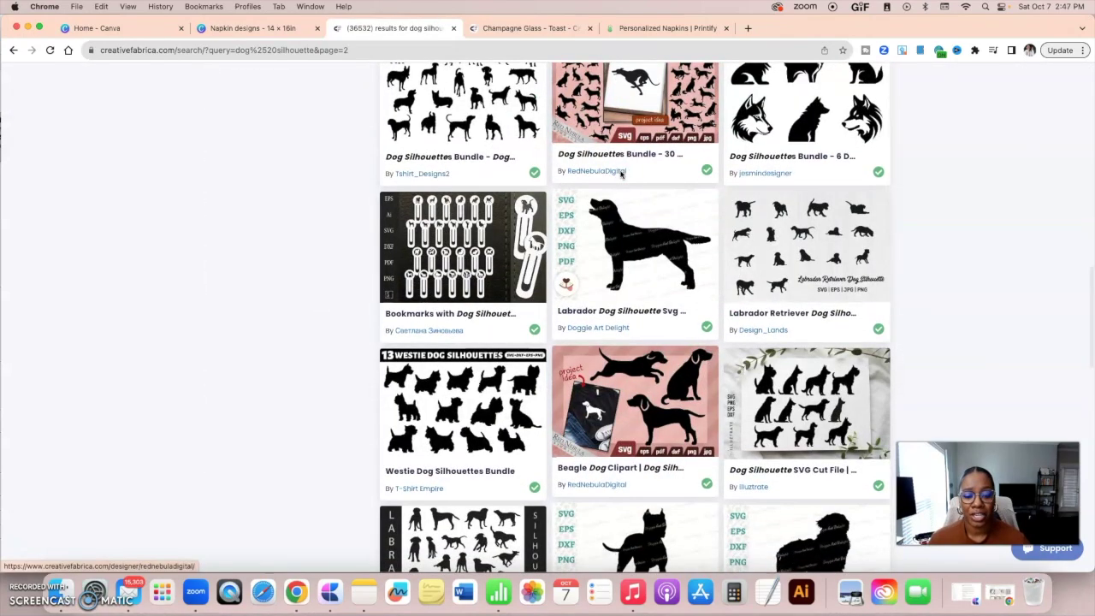
pyautogui.scroll(-3, 630, 192)
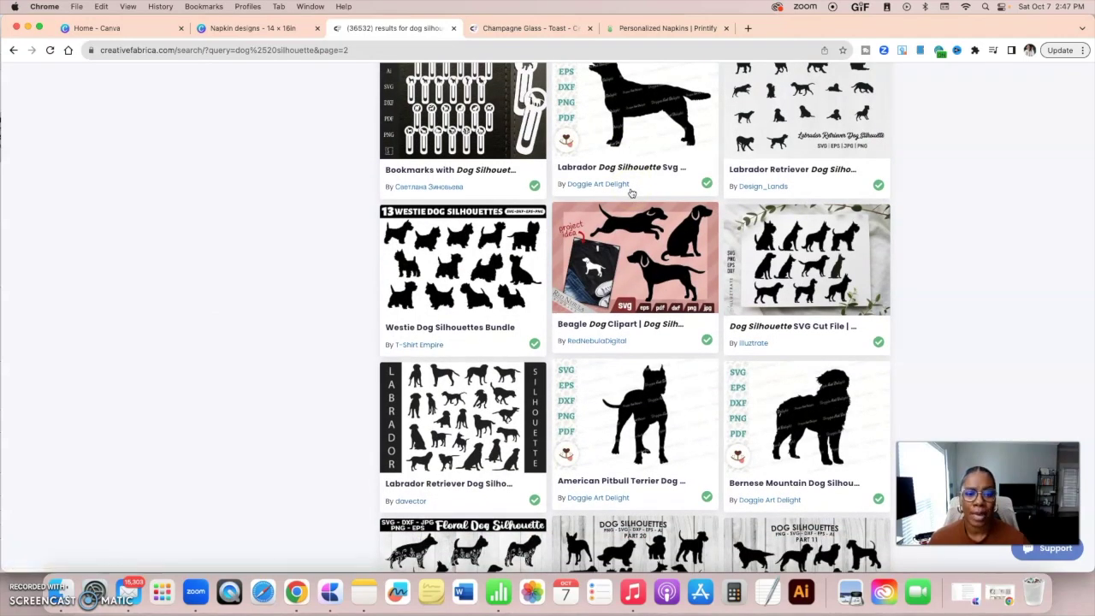
pyautogui.scroll(-8, 630, 193)
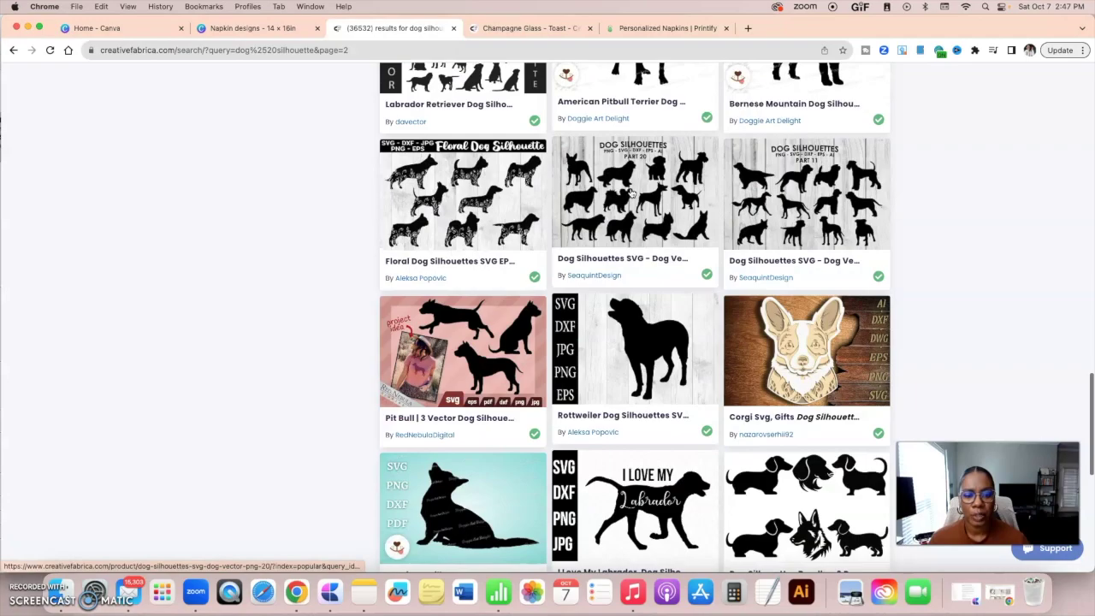
pyautogui.scroll(-4, 630, 193)
pyautogui.scroll(-3, 630, 192)
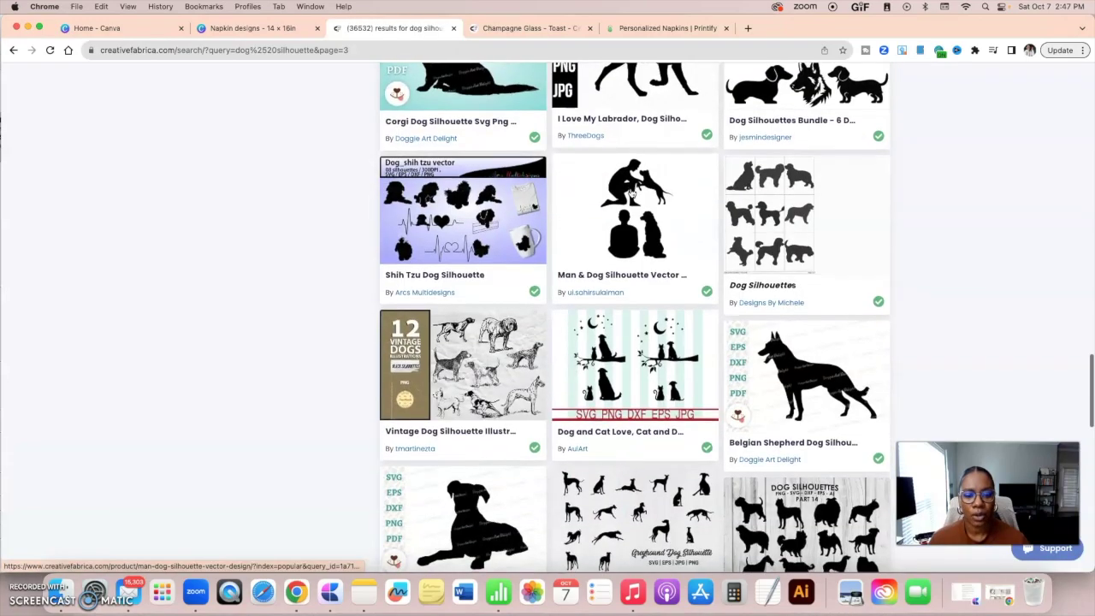
pyautogui.scroll(-4, 630, 192)
pyautogui.scroll(20, 631, 193)
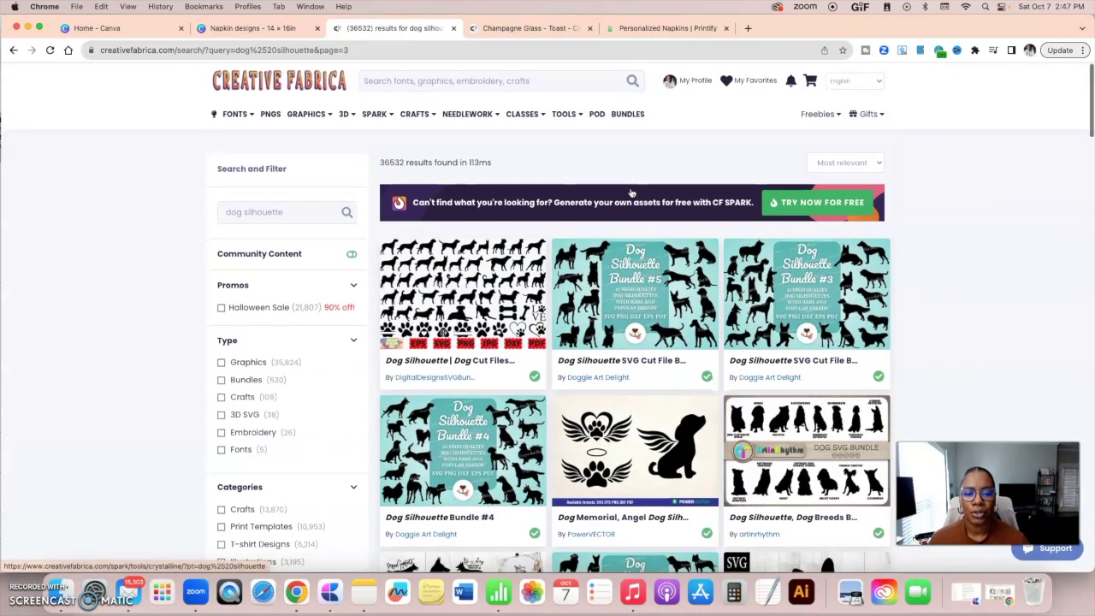
pyautogui.click(400, 81)
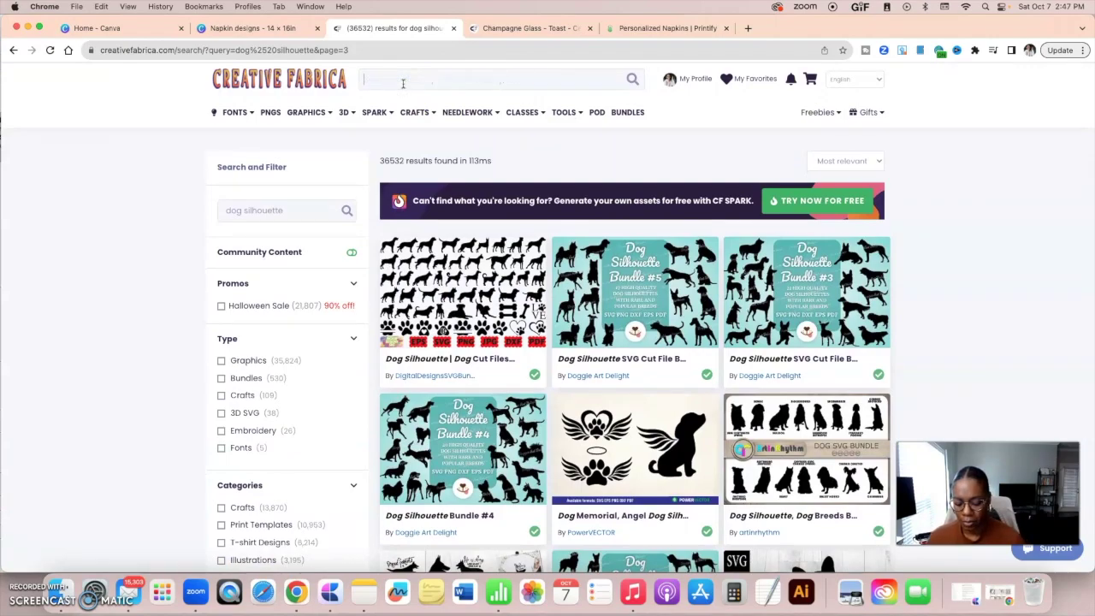
# - Search for 'dog face silhouette' and scroll down through the results grid
pyautogui.write('dog face sil')
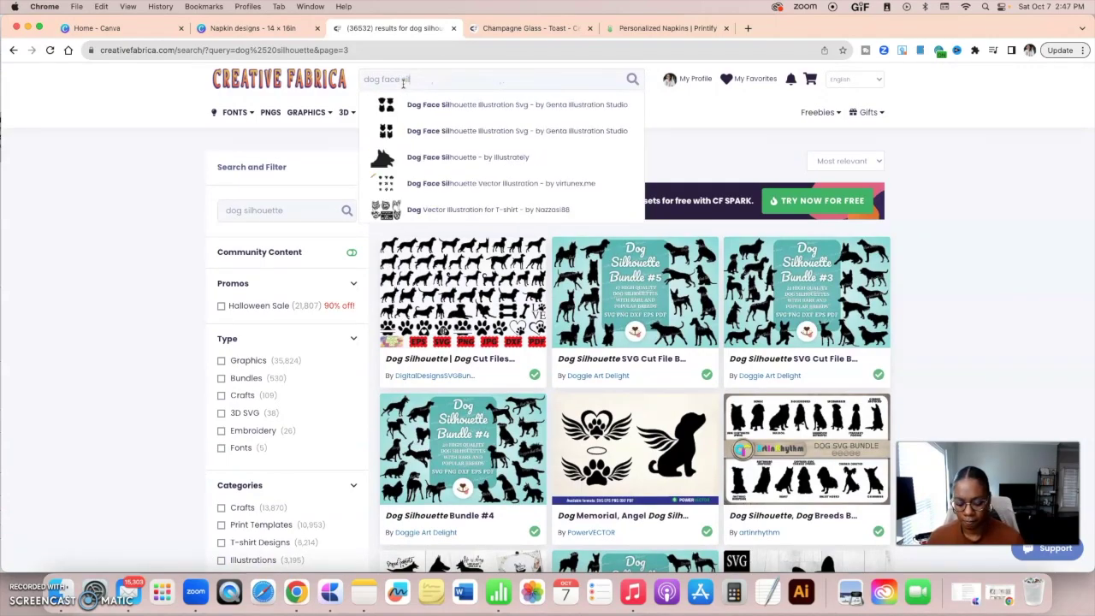
pyautogui.write('houette')
pyautogui.press('Return')
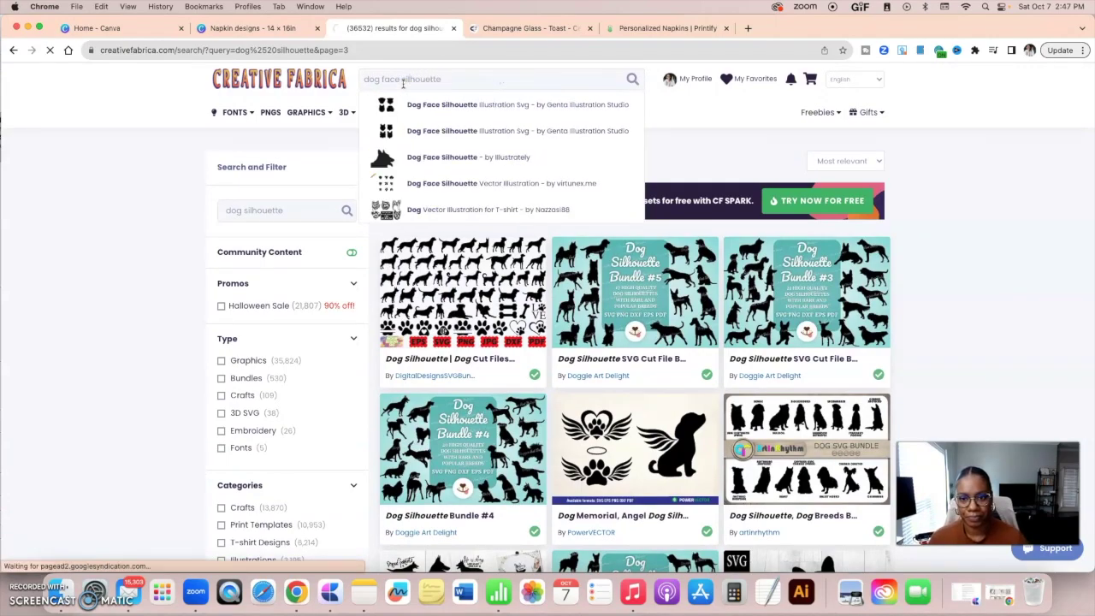
pyautogui.scroll(-2, 568, 272)
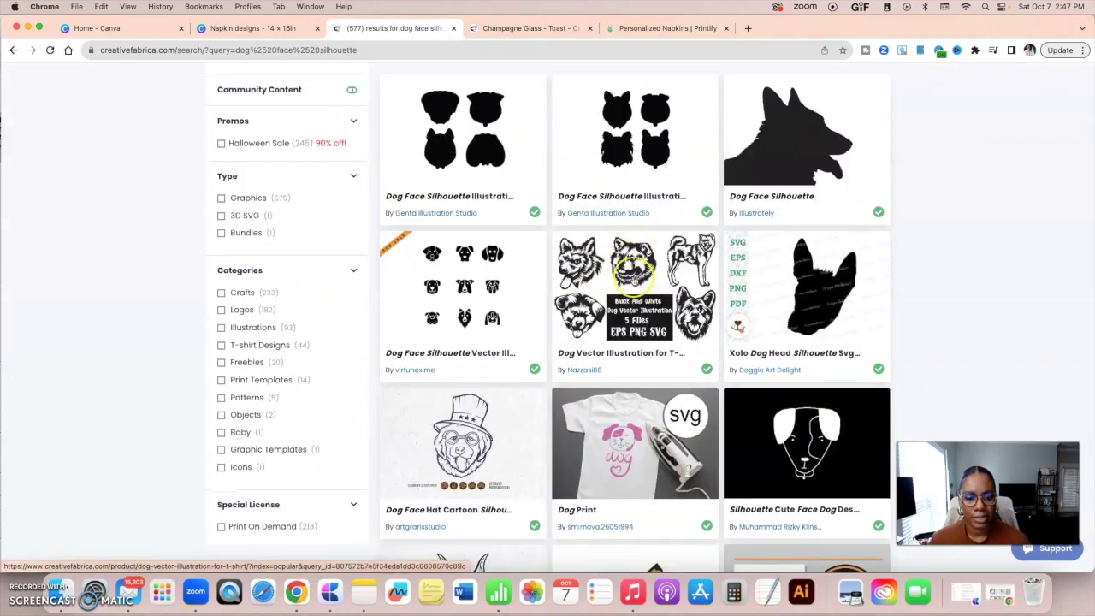
pyautogui.scroll(-2, 633, 281)
pyautogui.scroll(-6, 634, 281)
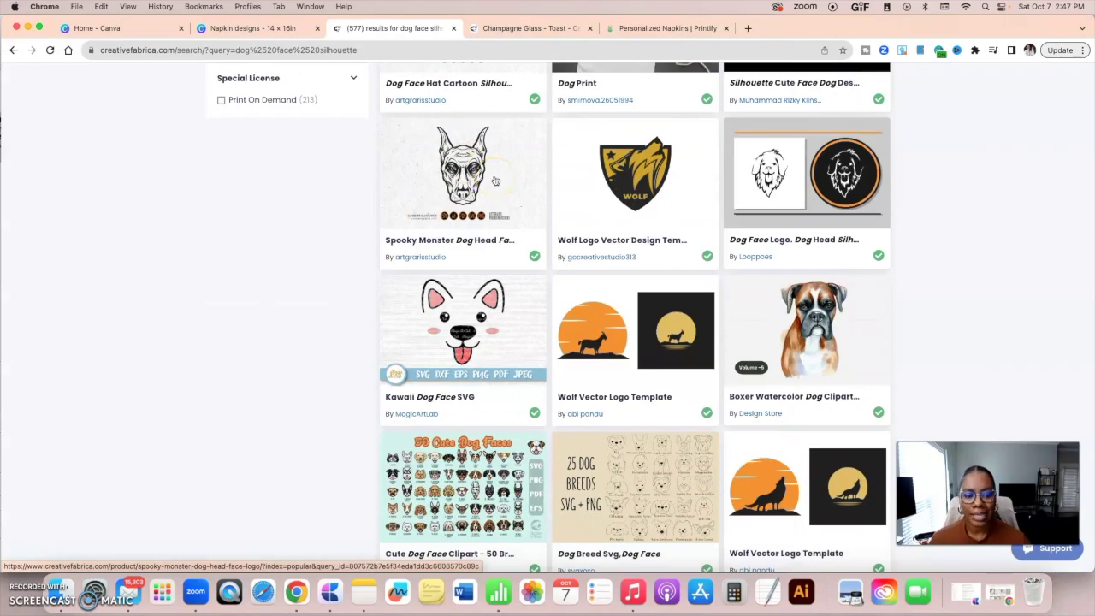
pyautogui.scroll(-14, 495, 180)
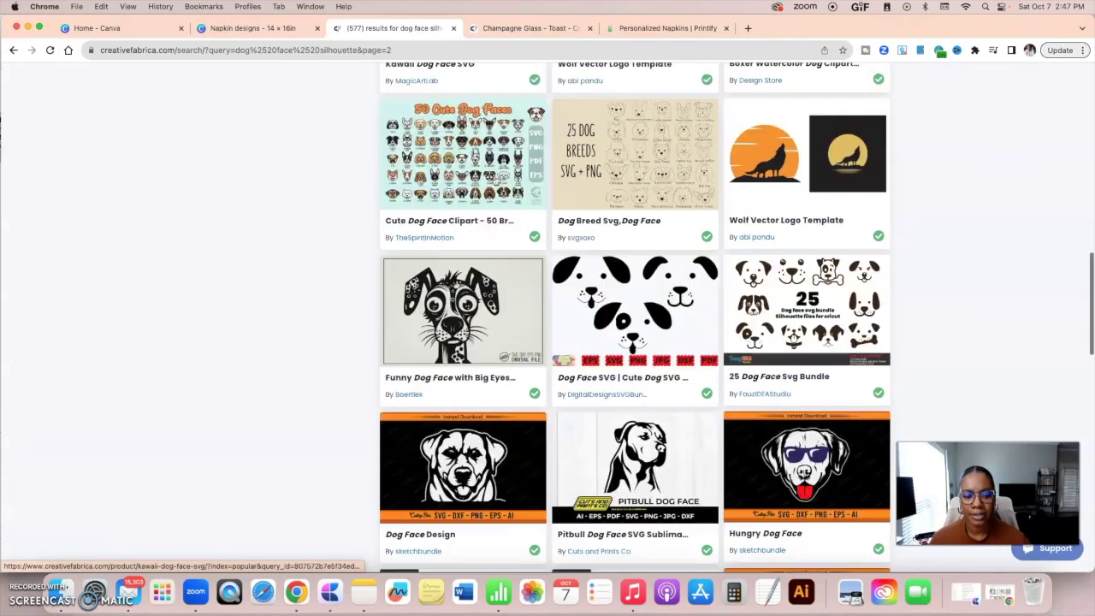
pyautogui.scroll(-1, 494, 181)
pyautogui.scroll(-4, 641, 217)
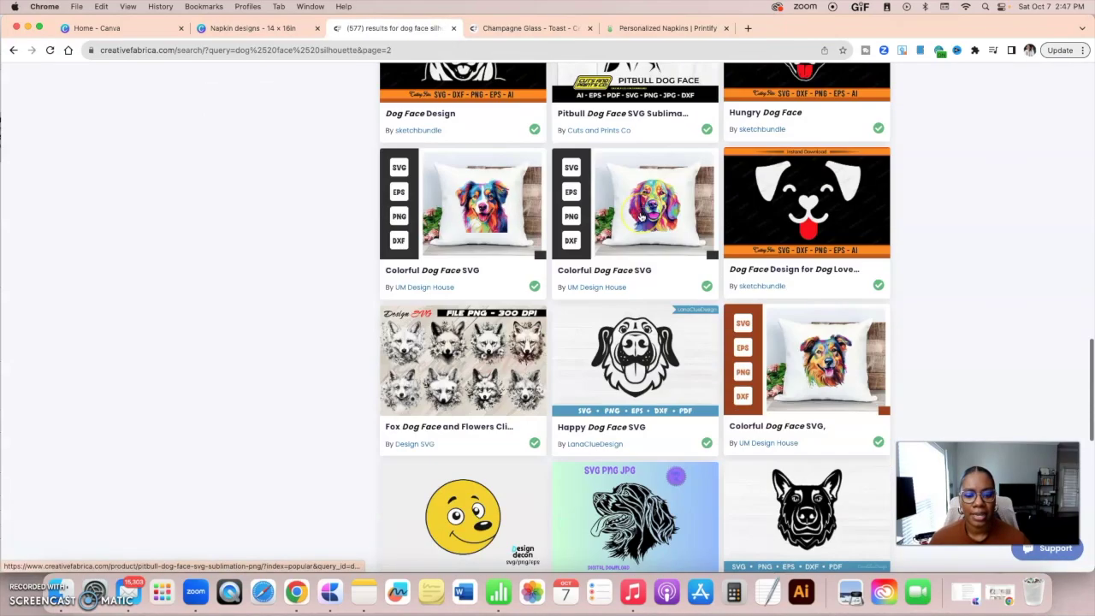
pyautogui.scroll(-3, 642, 216)
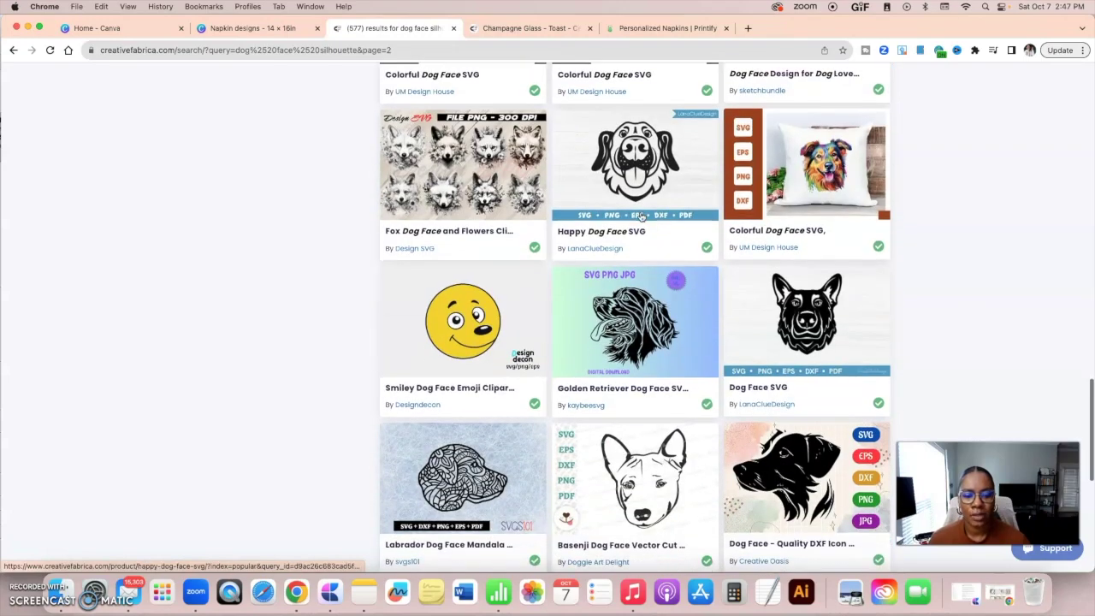
pyautogui.scroll(-3, 642, 217)
pyautogui.scroll(-2, 642, 216)
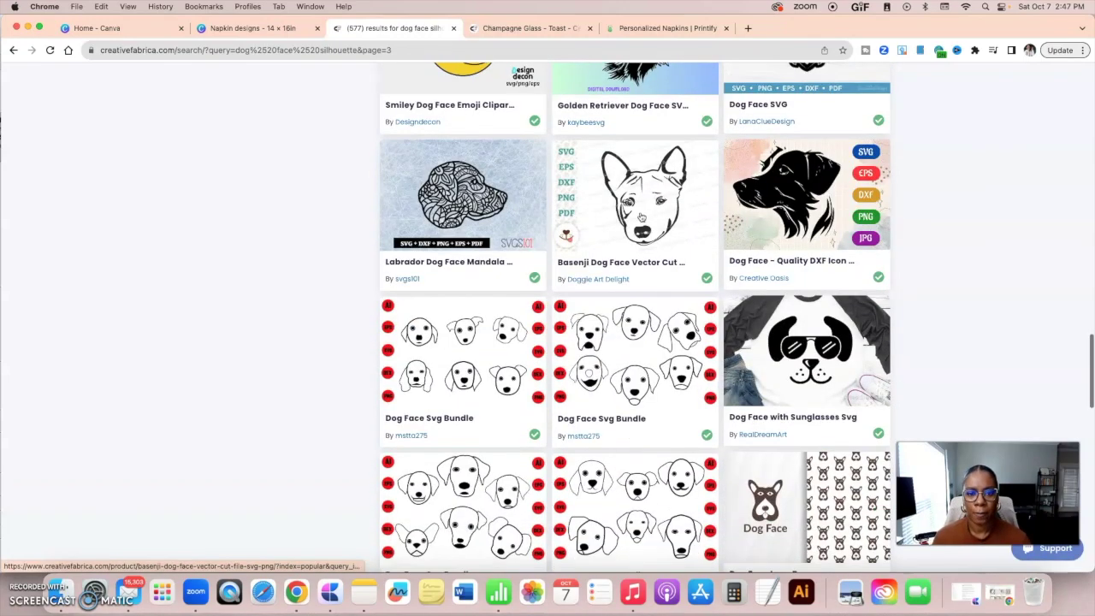
pyautogui.scroll(-4, 641, 216)
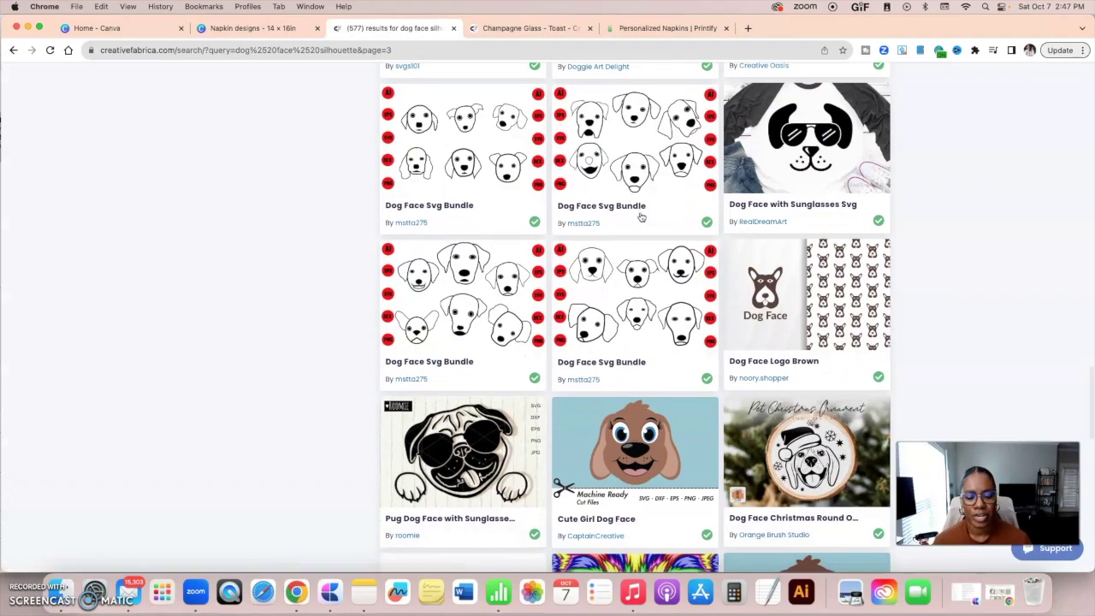
pyautogui.scroll(-3, 642, 217)
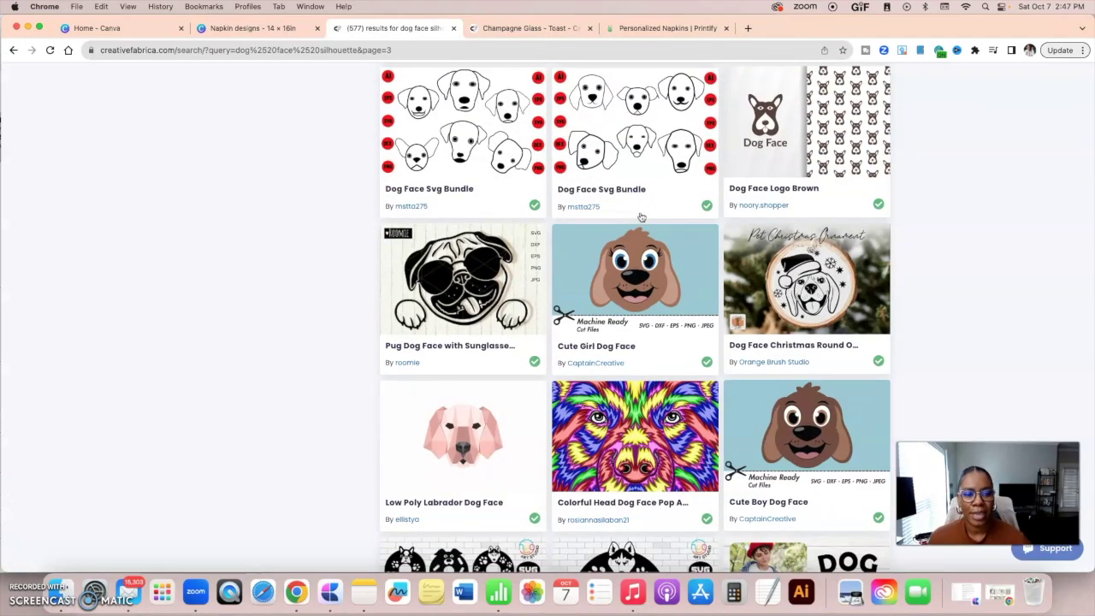
# - Look at one more result, then switch back to the Canva Napkin designs file
pyautogui.click(472, 261)
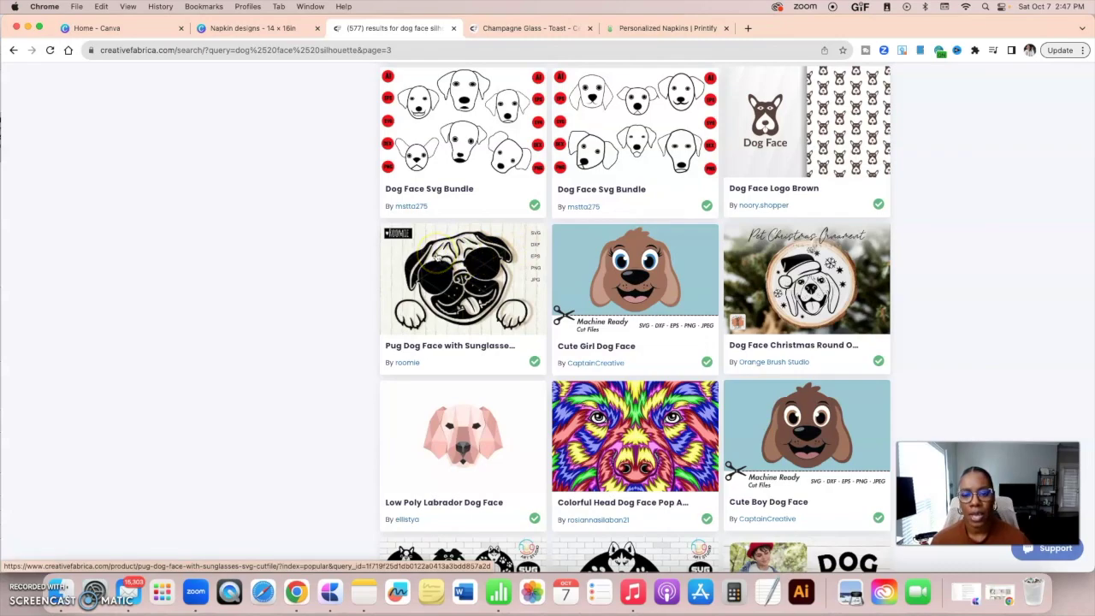
pyautogui.scroll(-1, 440, 261)
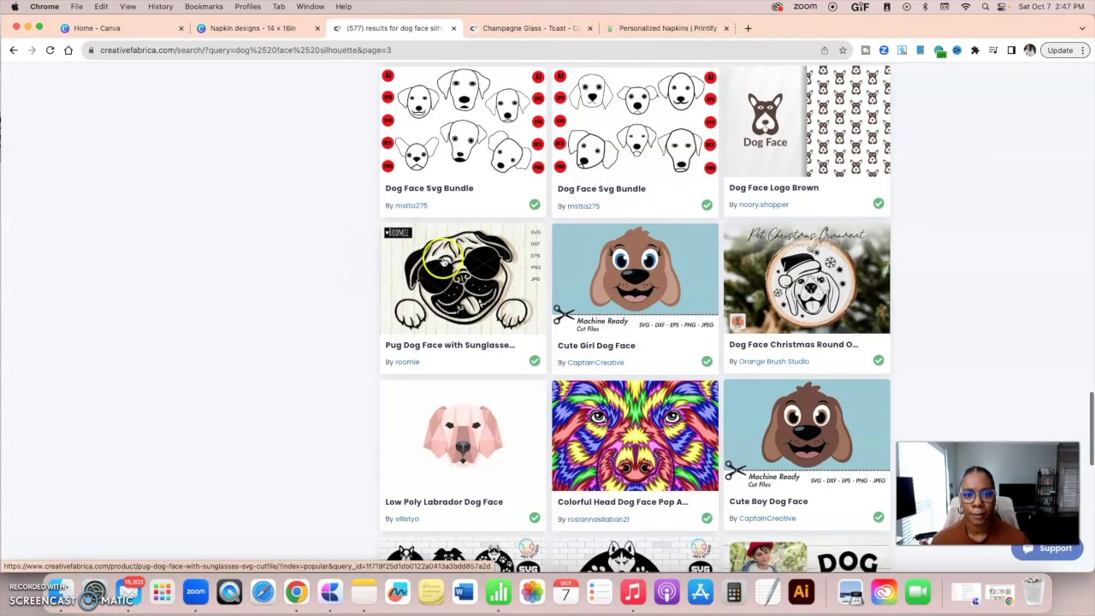
pyautogui.click(257, 28)
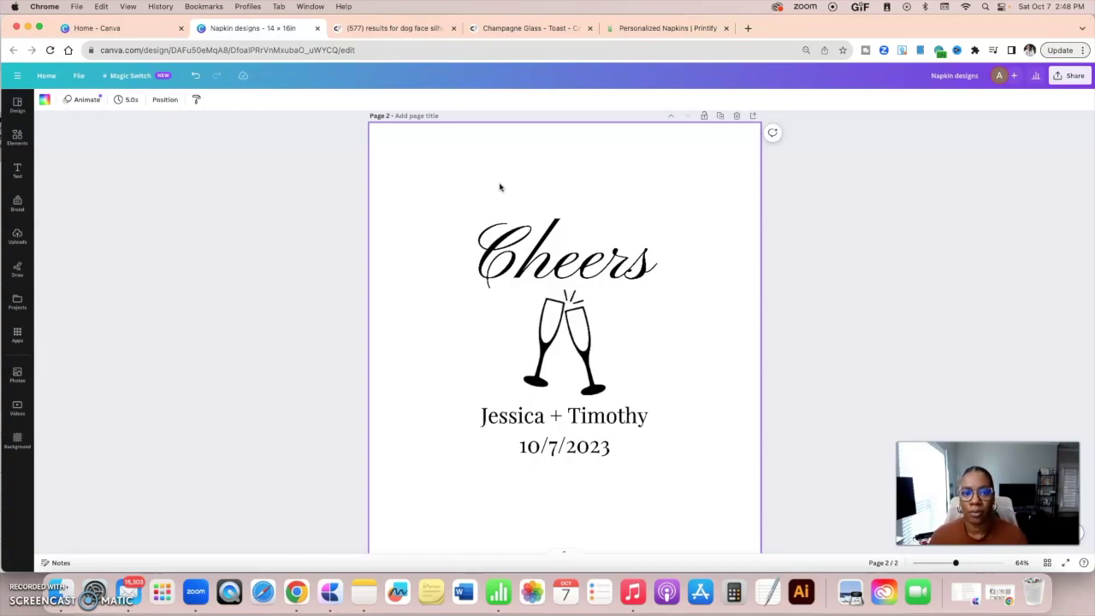
# - Marquee-select the Cheers, glasses, names and date group on page 2 and drag it toward page 1
pyautogui.click(691, 463)
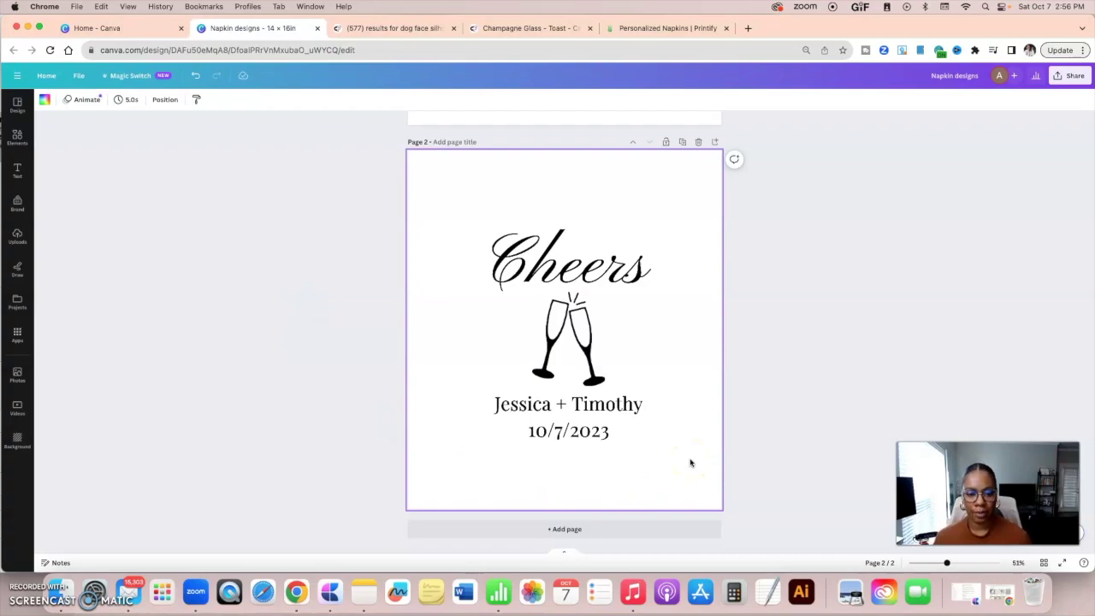
pyautogui.scroll(3, 690, 459)
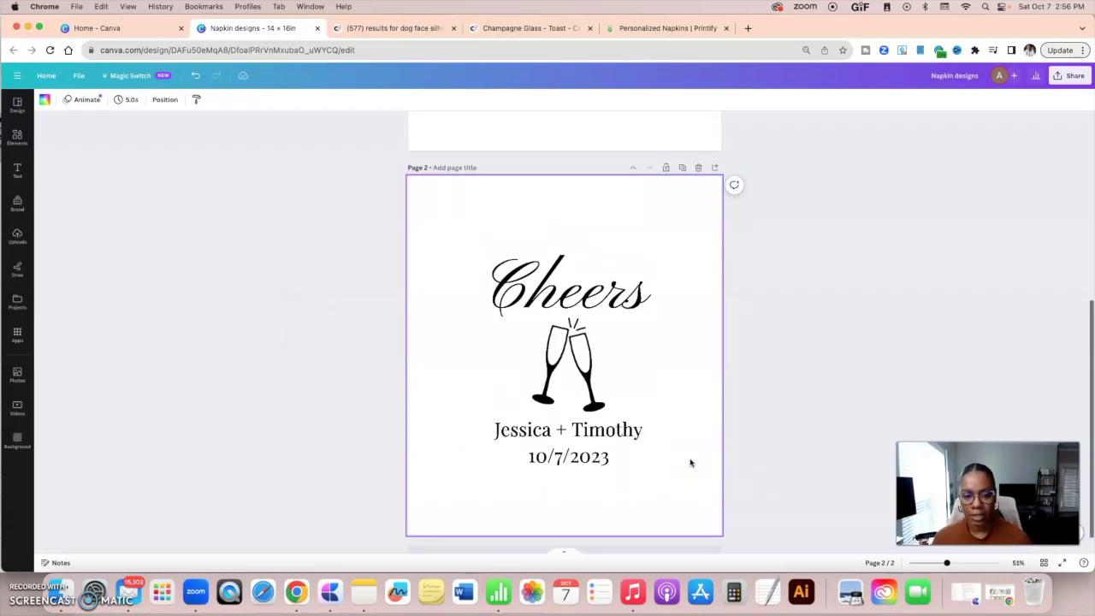
pyautogui.click(485, 308)
pyautogui.scroll(-3, 568, 319)
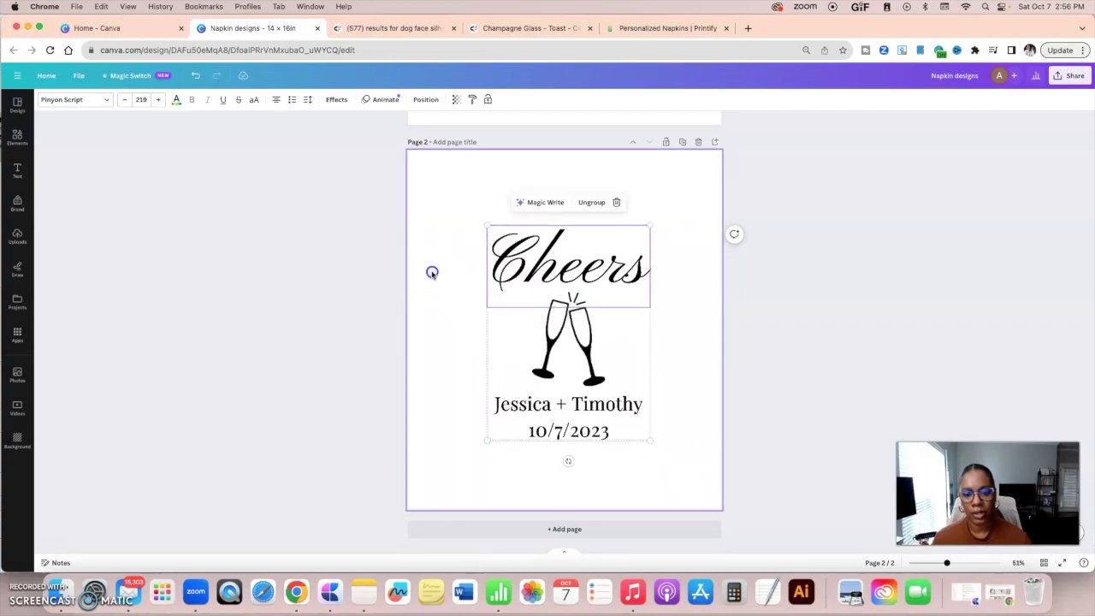
pyautogui.moveTo(434, 206); pyautogui.dragTo(684, 494)
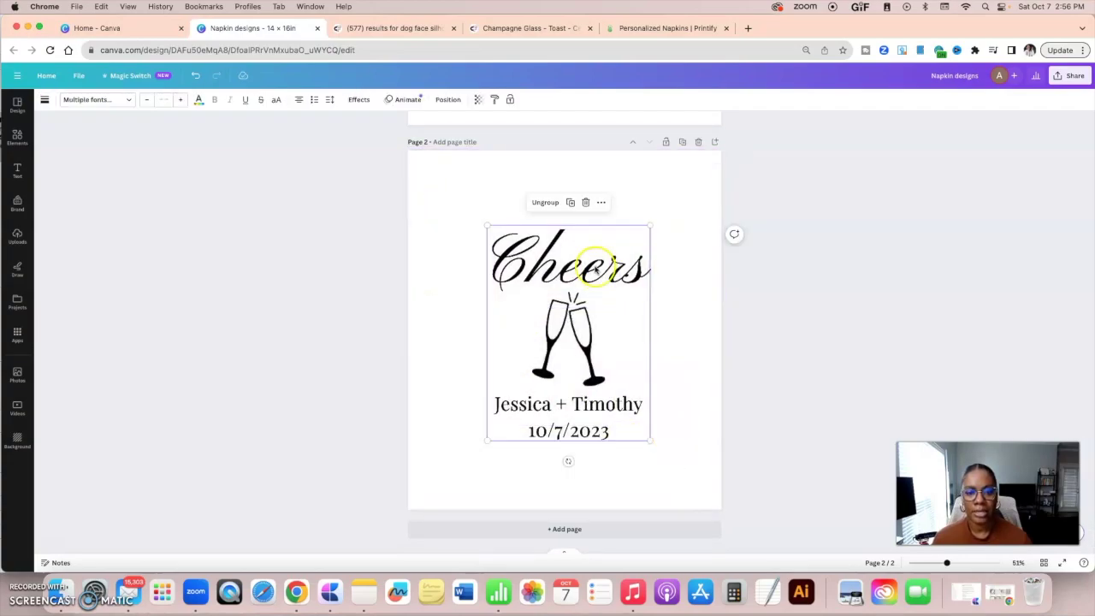
pyautogui.scroll(4, 680, 244)
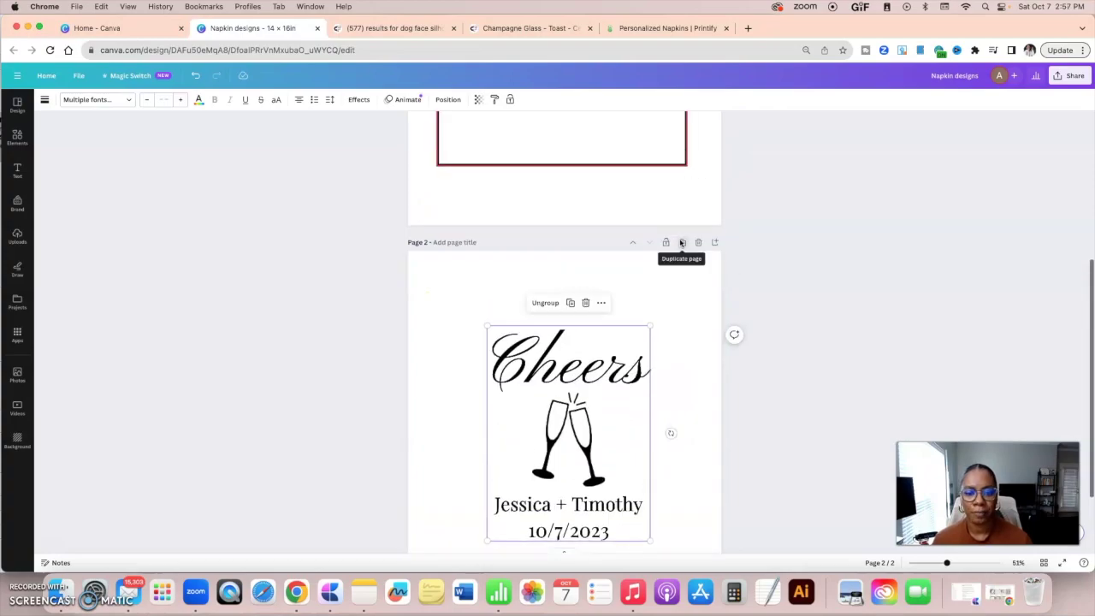
pyautogui.moveTo(603, 399); pyautogui.dragTo(599, 177)
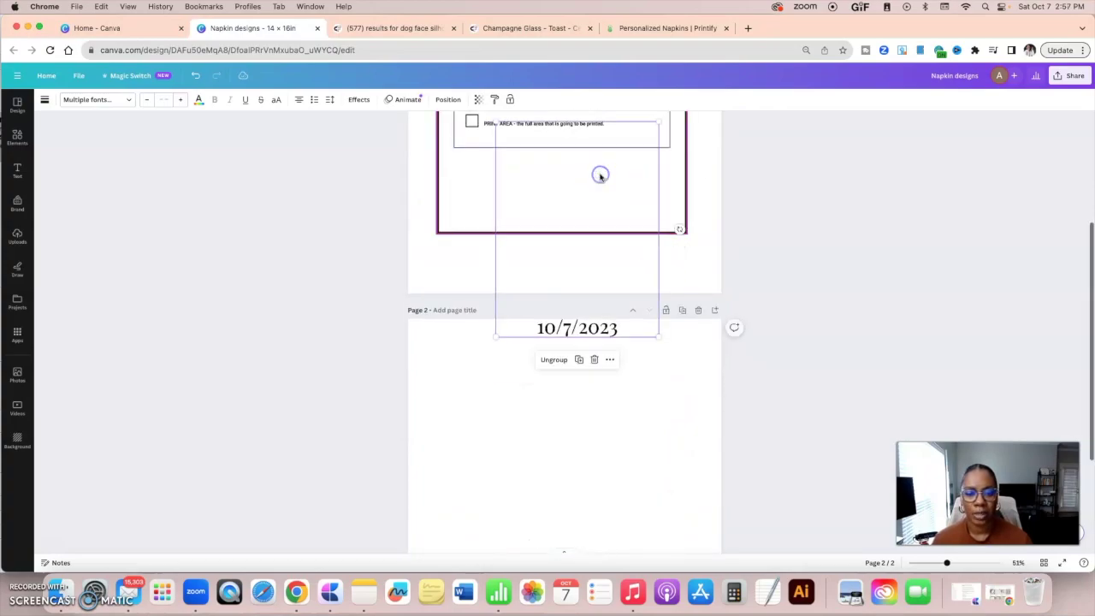
pyautogui.scroll(3, 599, 239)
# - Lock the napkin template frame on page 1 in place
pyautogui.click(641, 152)
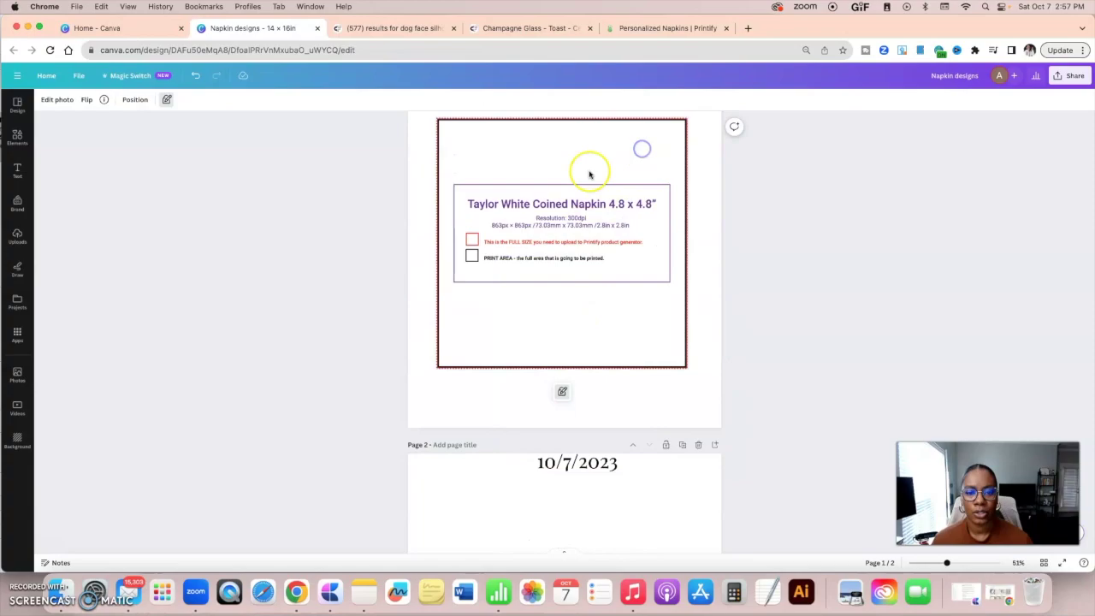
pyautogui.scroll(1, 603, 171)
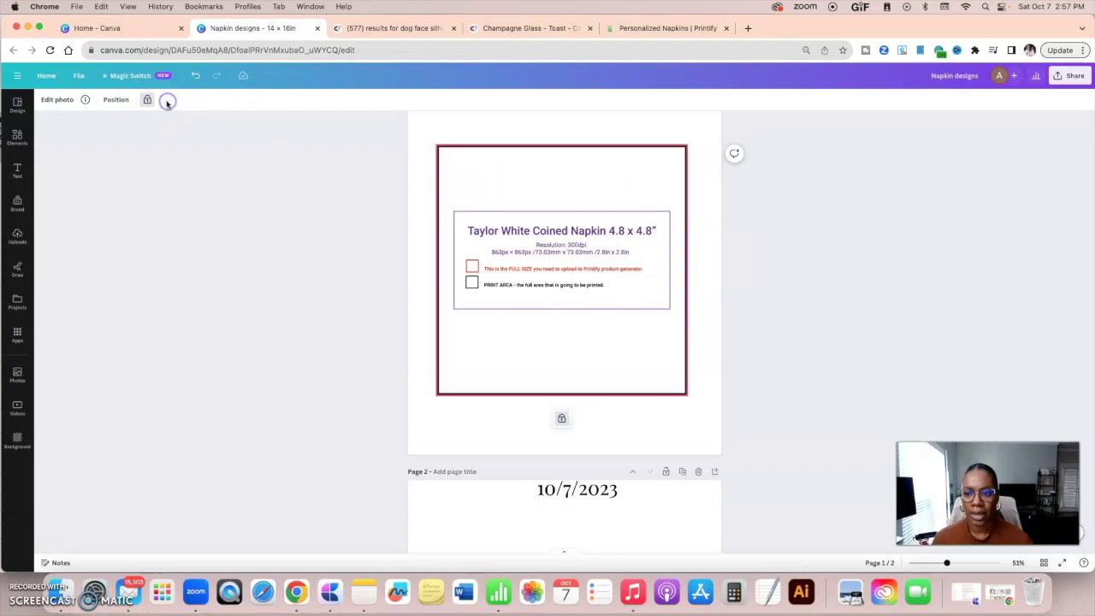
pyautogui.click(162, 101)
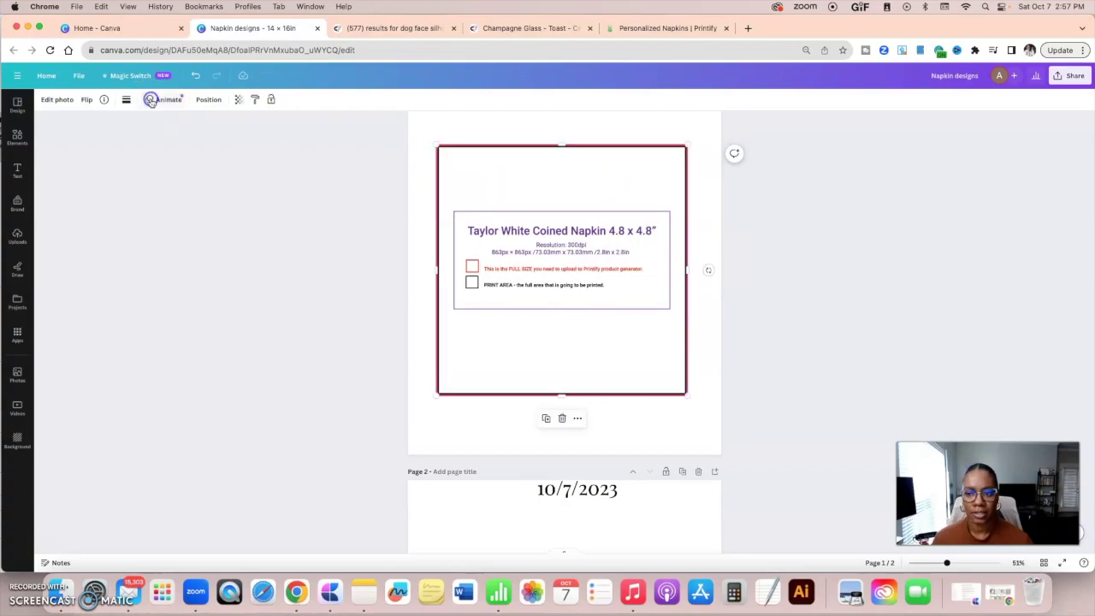
pyautogui.click(271, 100)
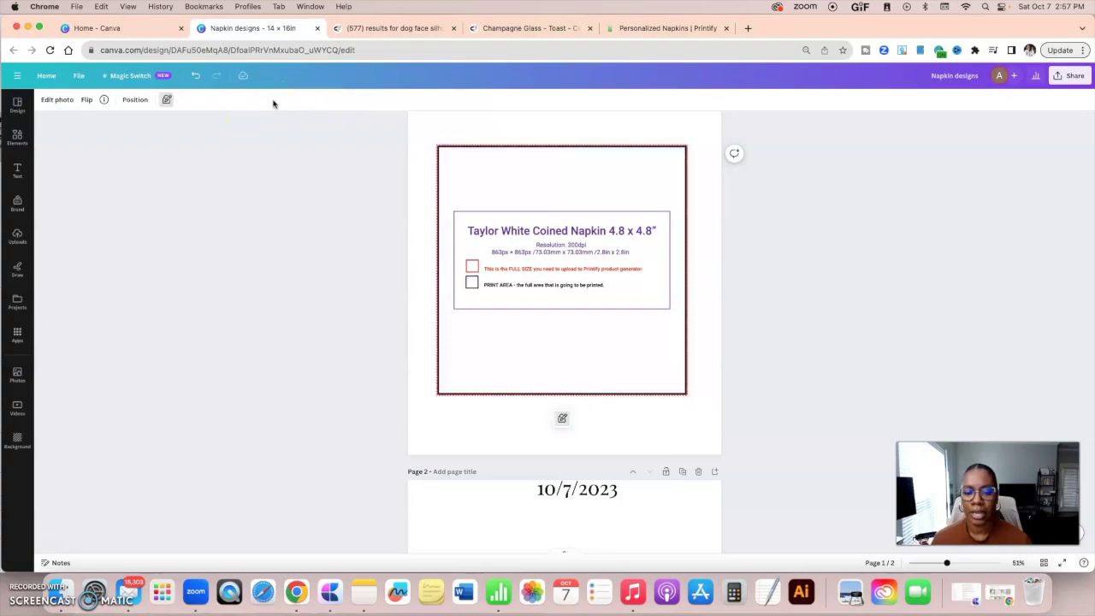
# - Move the date under the names, then enlarge and centre the Cheers group on the template
pyautogui.moveTo(573, 490); pyautogui.dragTo(562, 365)
pyautogui.click(637, 434)
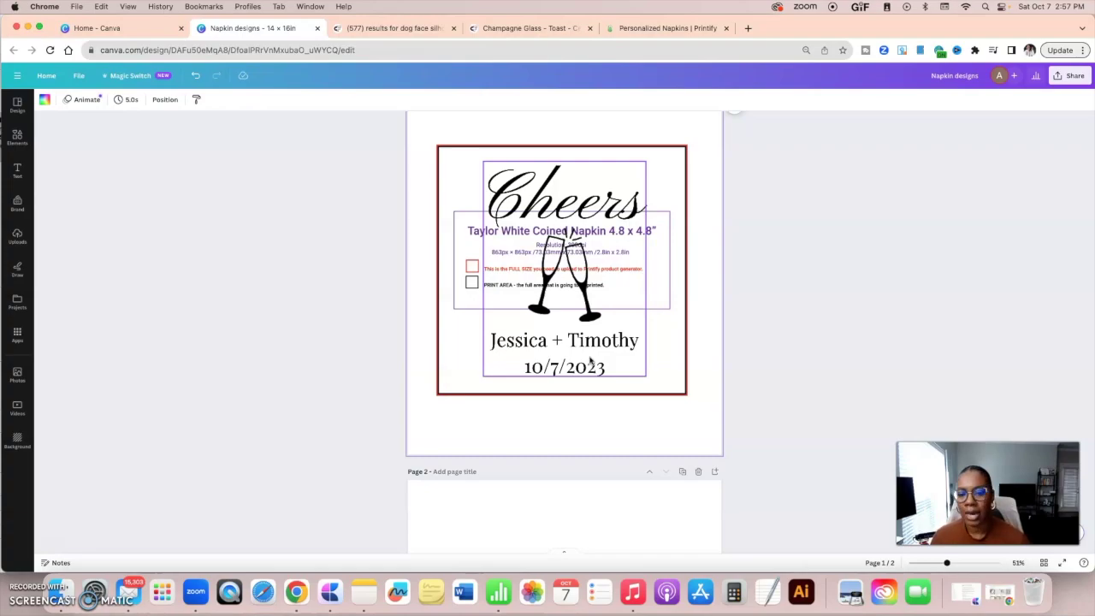
pyautogui.scroll(1, 589, 361)
pyautogui.click(650, 174)
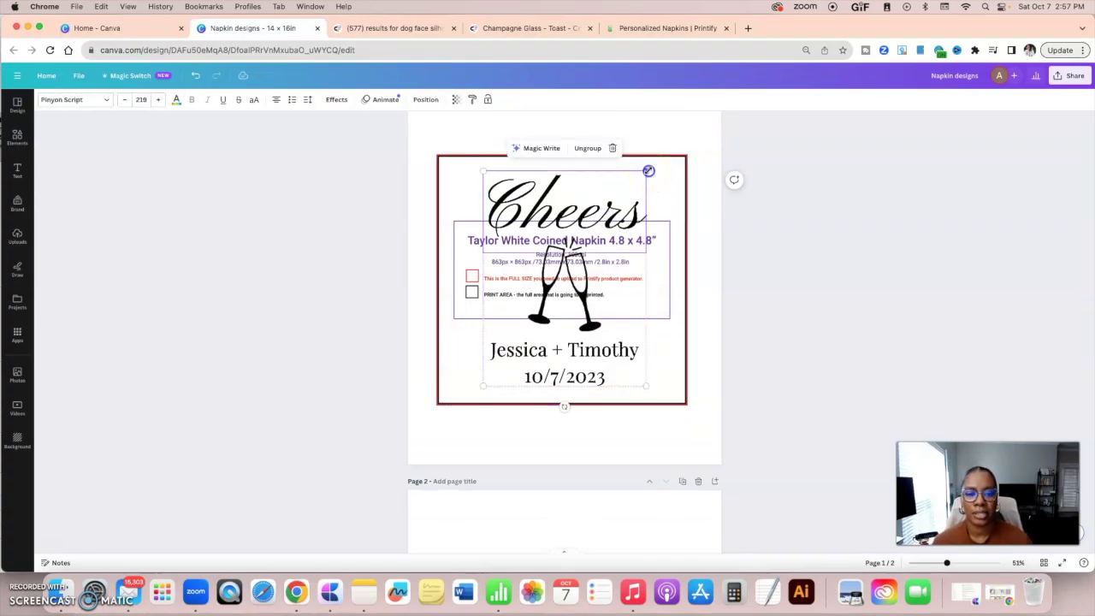
pyautogui.moveTo(648, 170); pyautogui.dragTo(652, 165)
pyautogui.moveTo(487, 386); pyautogui.dragTo(479, 385)
pyautogui.moveTo(566, 260); pyautogui.dragTo(567, 261)
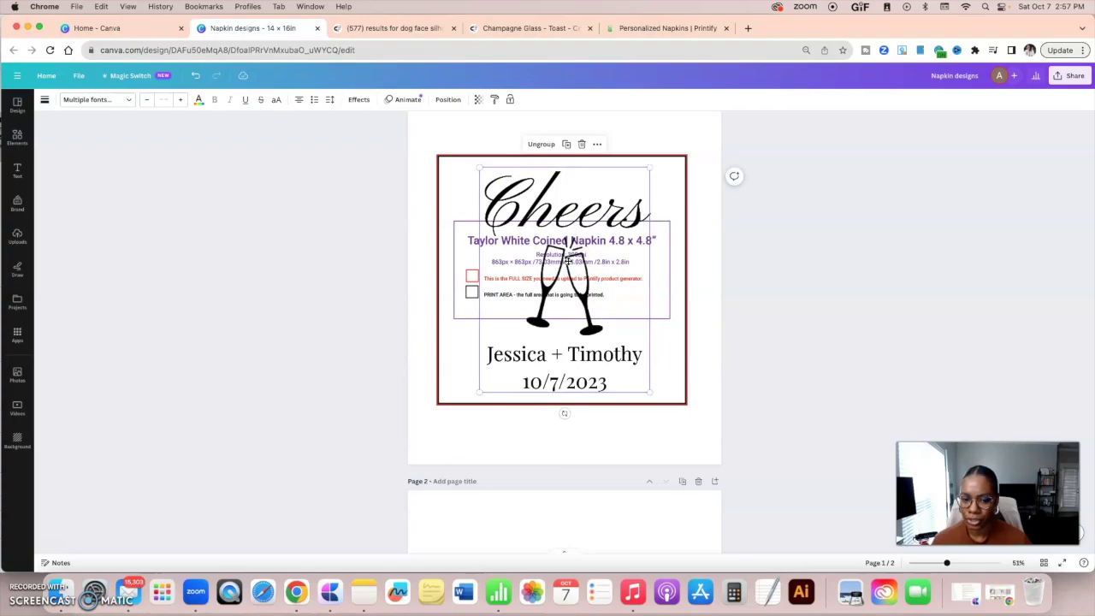
pyautogui.click(628, 415)
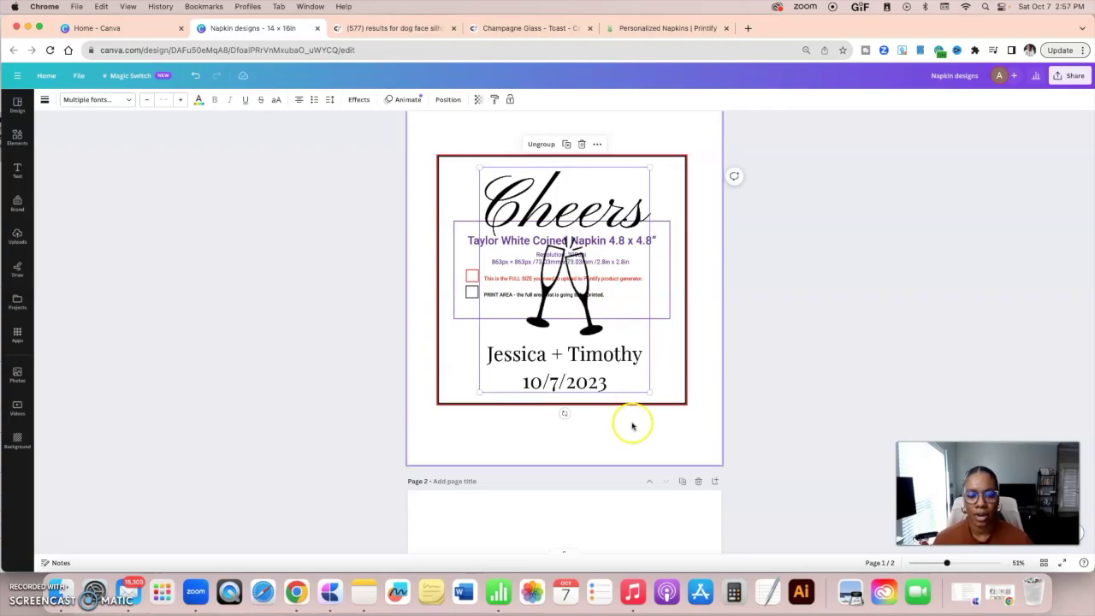
# - Drag the finished Cheers design down onto page 2
pyautogui.scroll(-2, 633, 425)
pyautogui.moveTo(579, 248); pyautogui.dragTo(565, 443)
pyautogui.scroll(6, 667, 396)
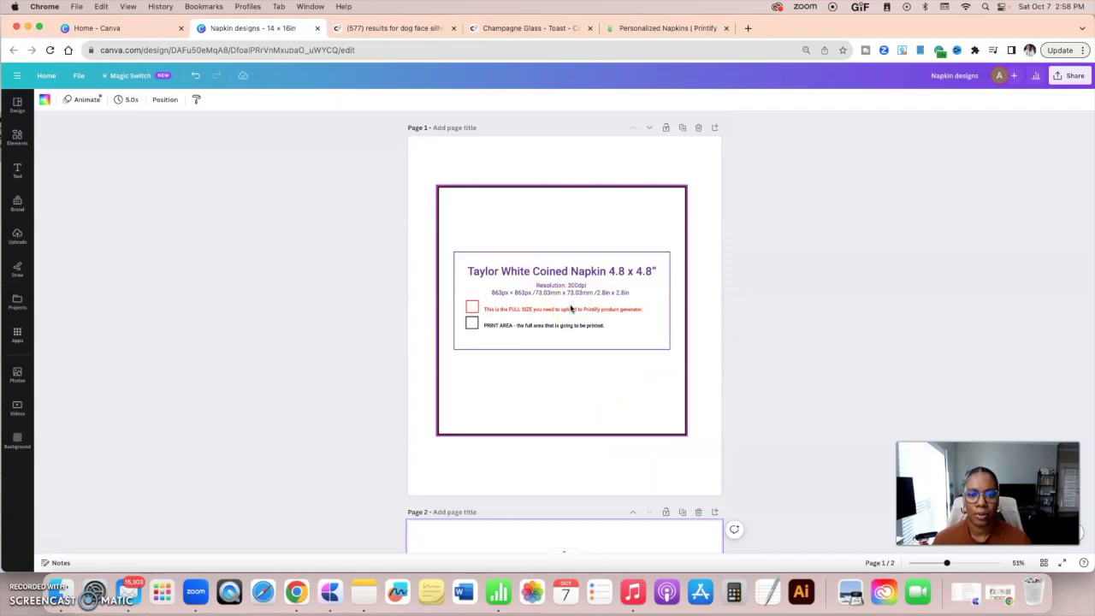
pyautogui.scroll(-4, 570, 309)
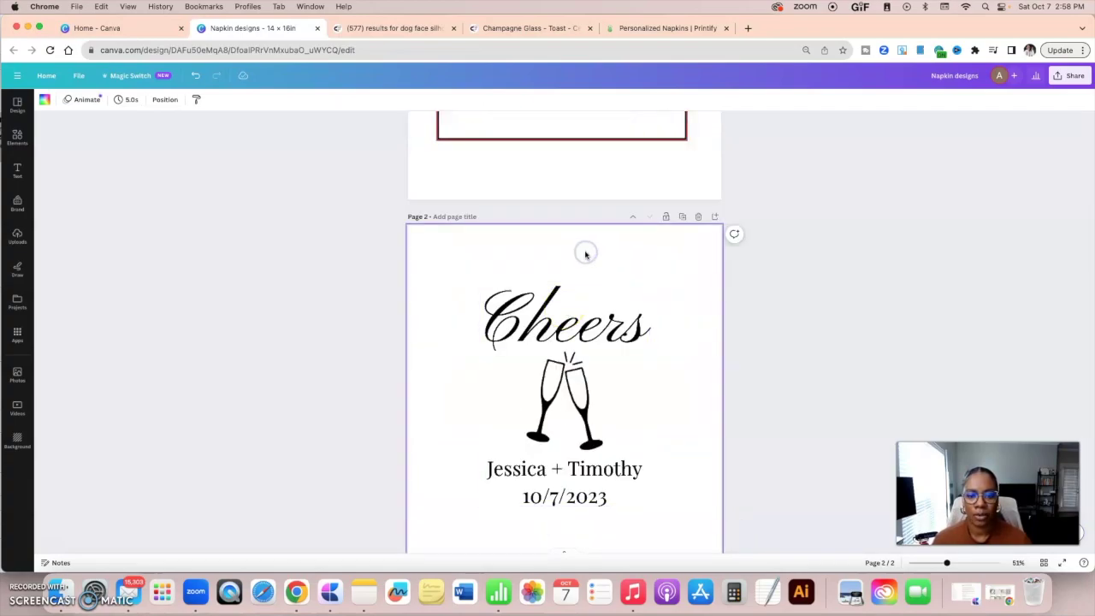
# - Set up a PNG download with transparent background at size 1.625
pyautogui.click(719, 269)
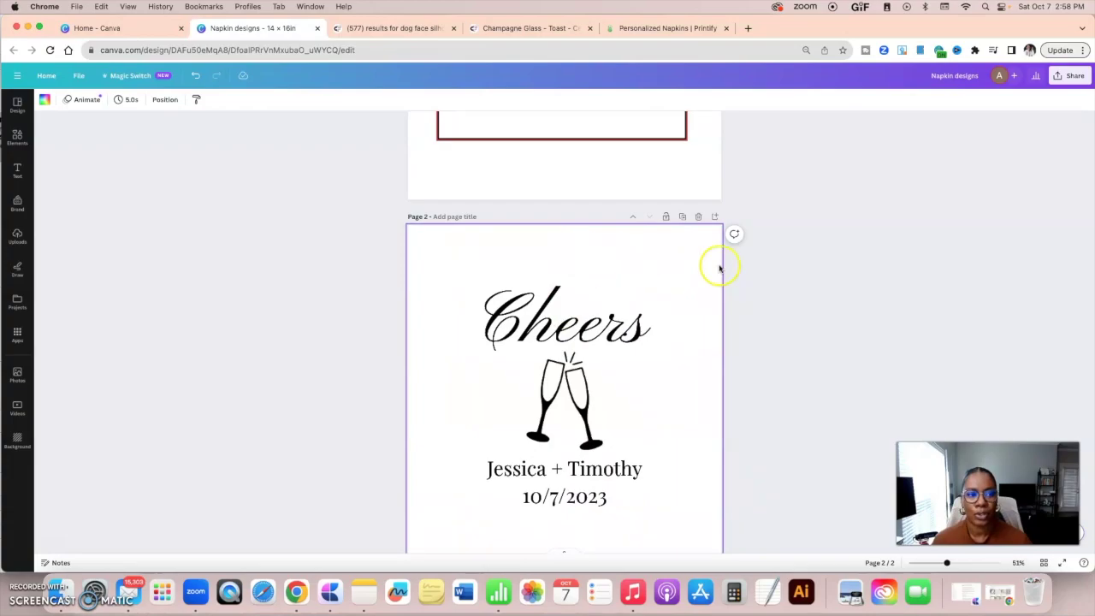
pyautogui.click(1069, 78)
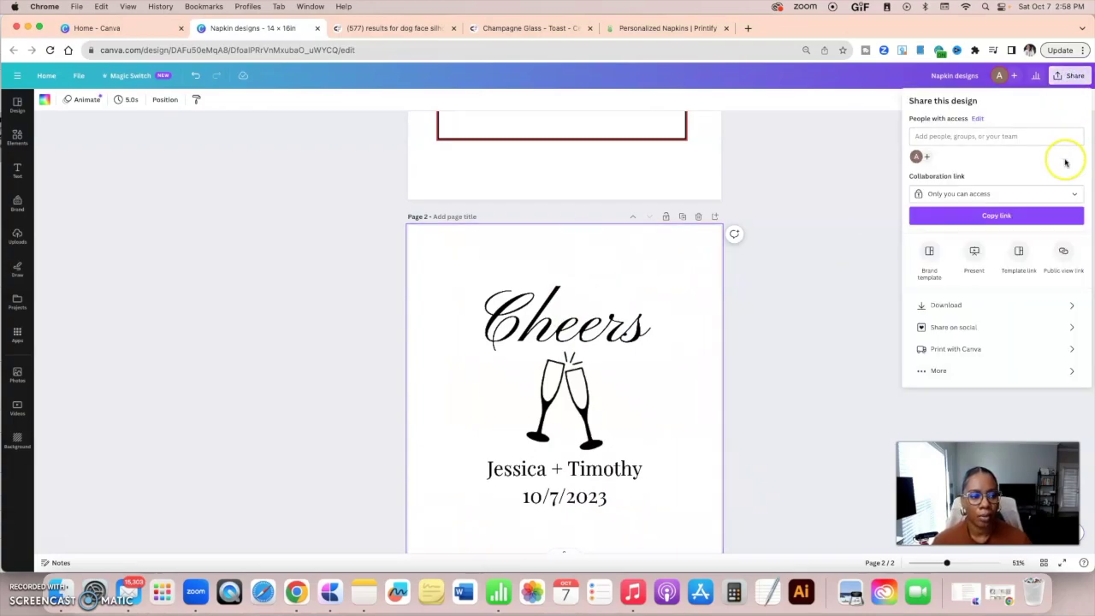
pyautogui.click(945, 305)
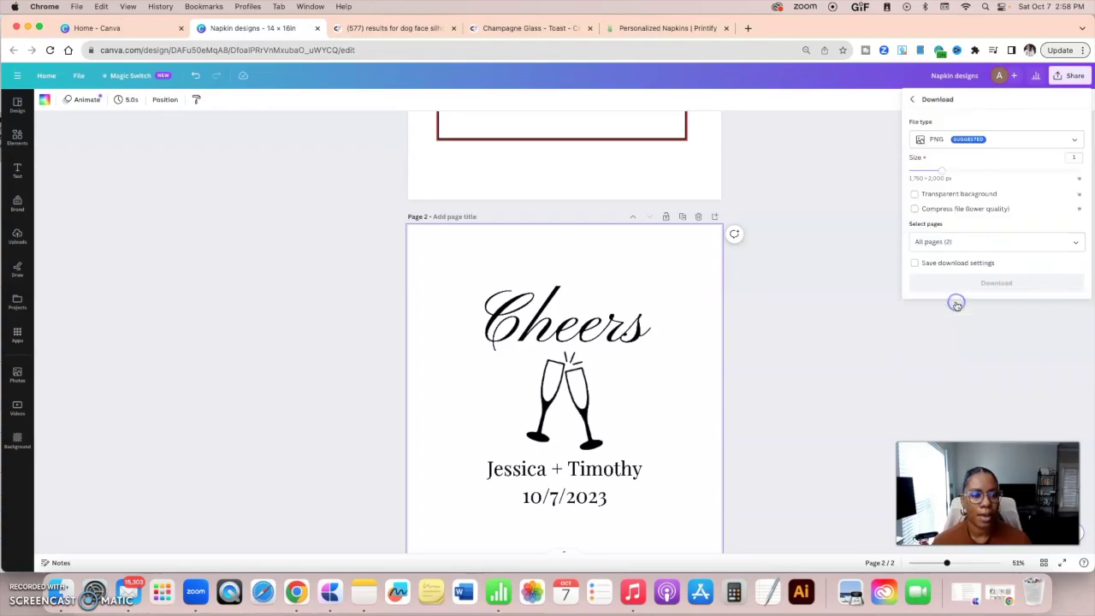
pyautogui.click(983, 194)
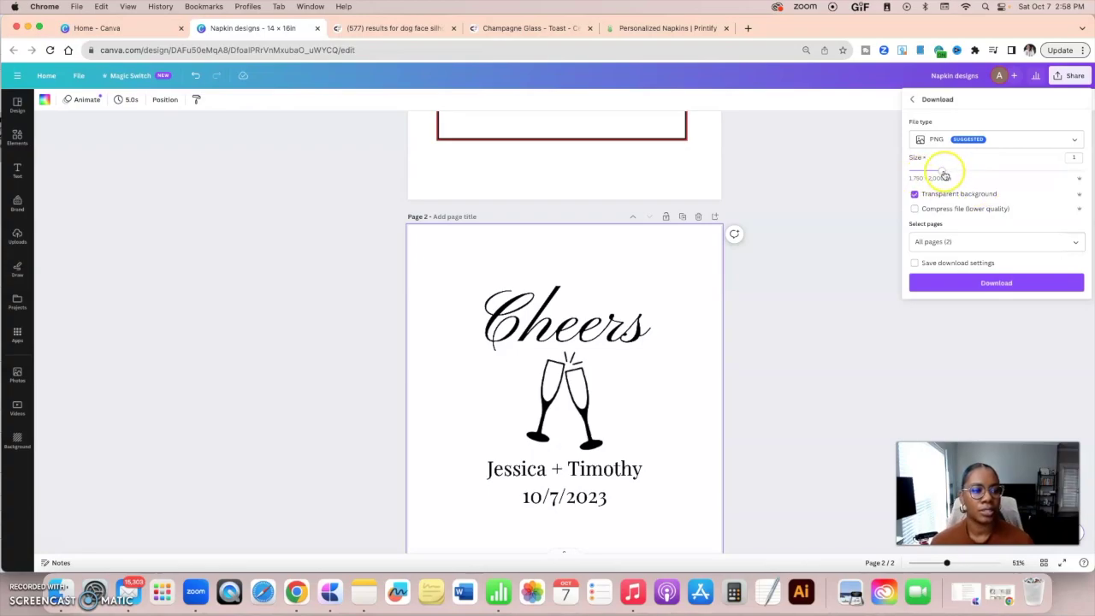
pyautogui.moveTo(944, 175); pyautogui.dragTo(984, 173)
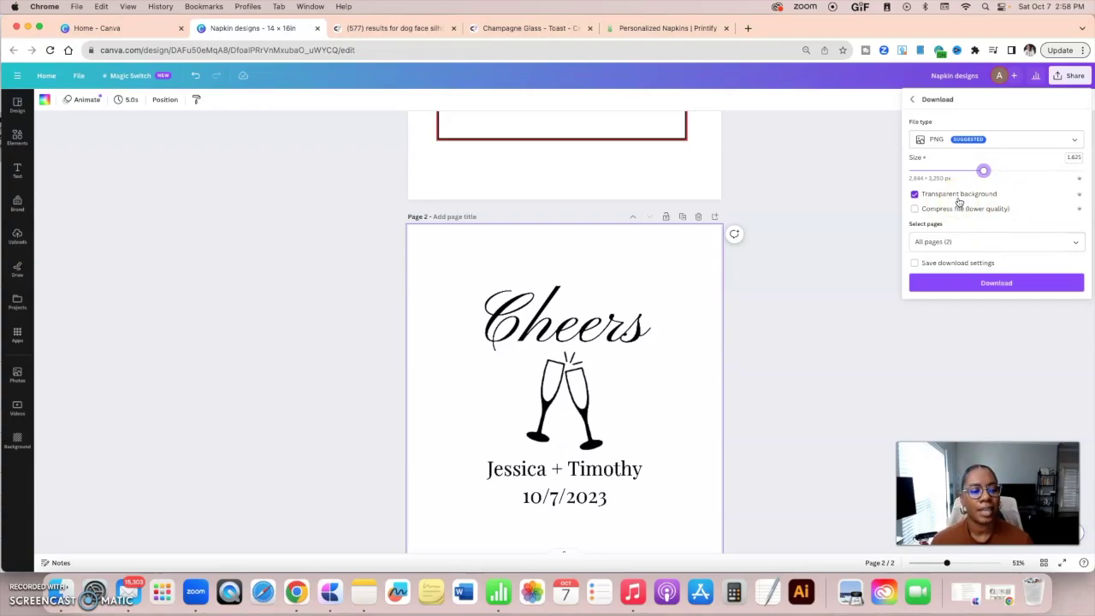
pyautogui.click(960, 202)
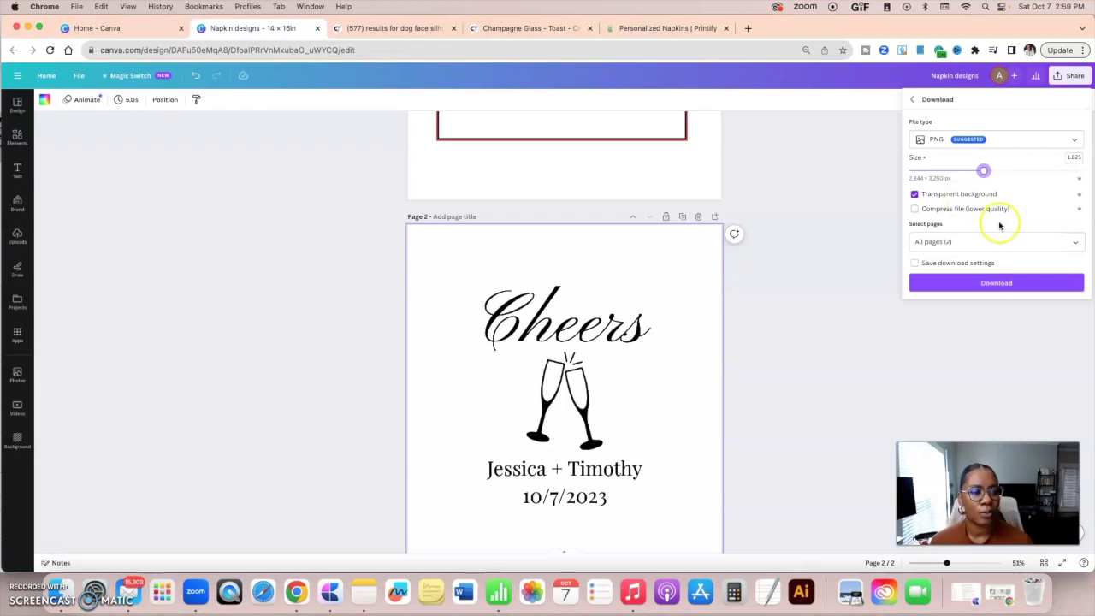
# - Export only page 2 and save the Napkin designs.png file
pyautogui.click(1076, 241)
pyautogui.click(963, 271)
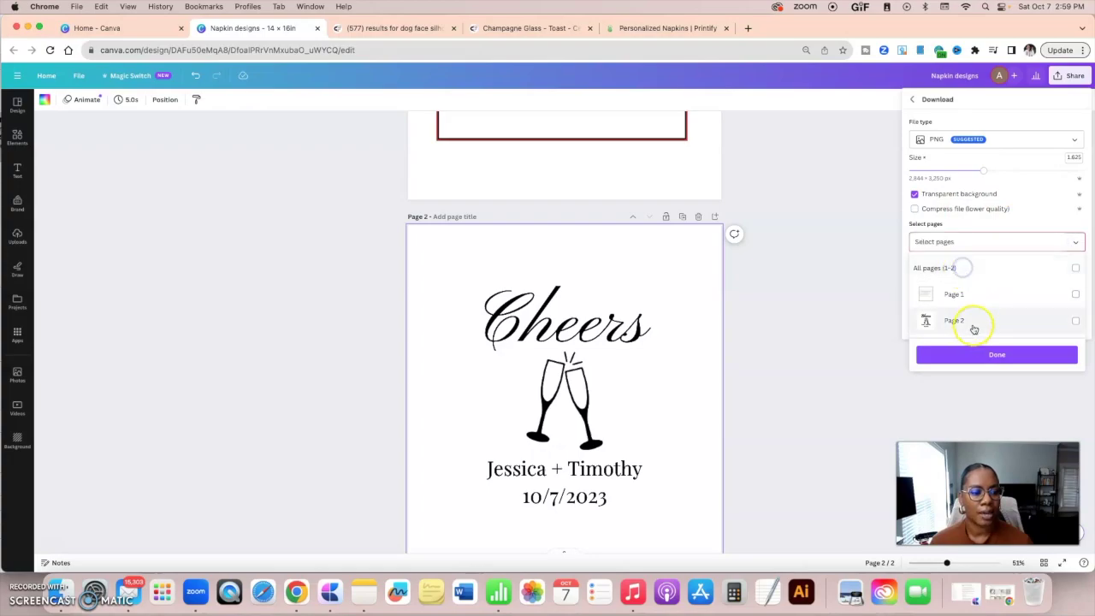
pyautogui.click(971, 321)
pyautogui.click(978, 353)
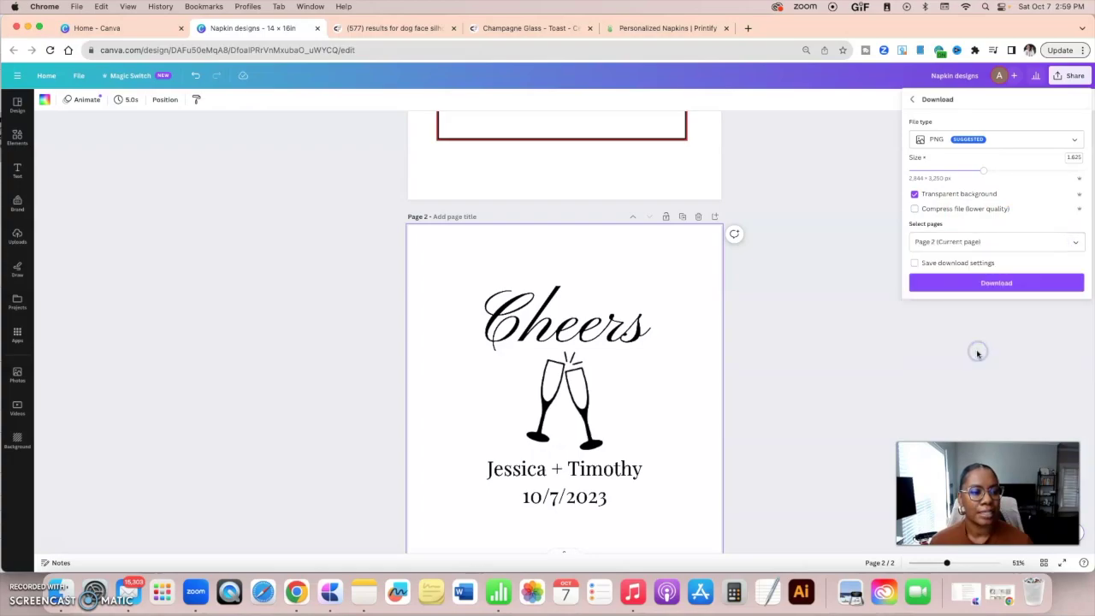
pyautogui.click(995, 282)
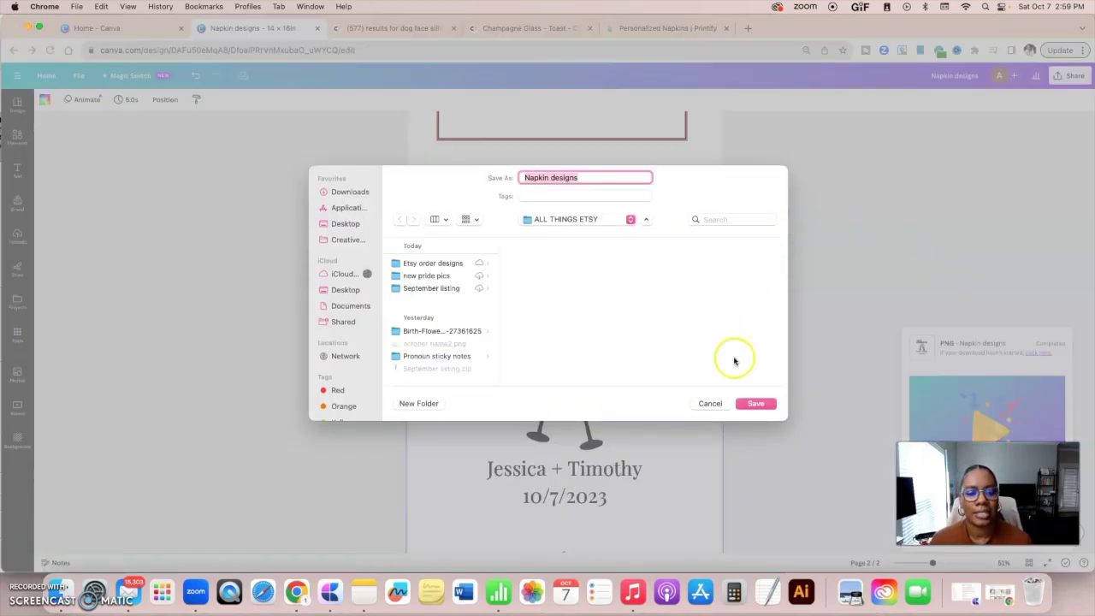
pyautogui.click(746, 402)
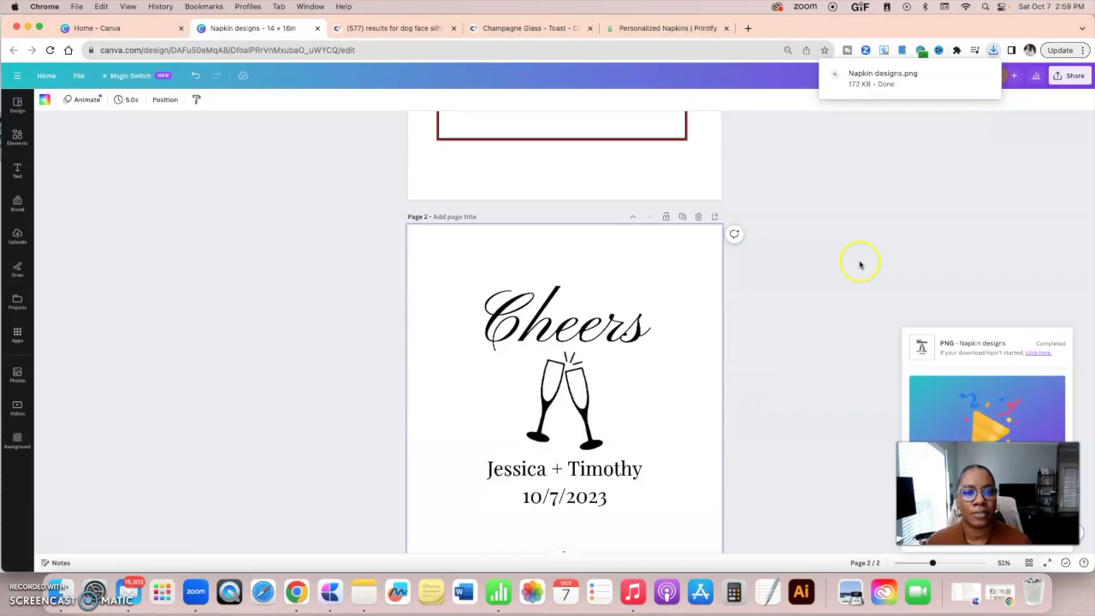
# - Upload Napkin designs.png from the Desktop into the Printify napkin editor
pyautogui.click(702, 28)
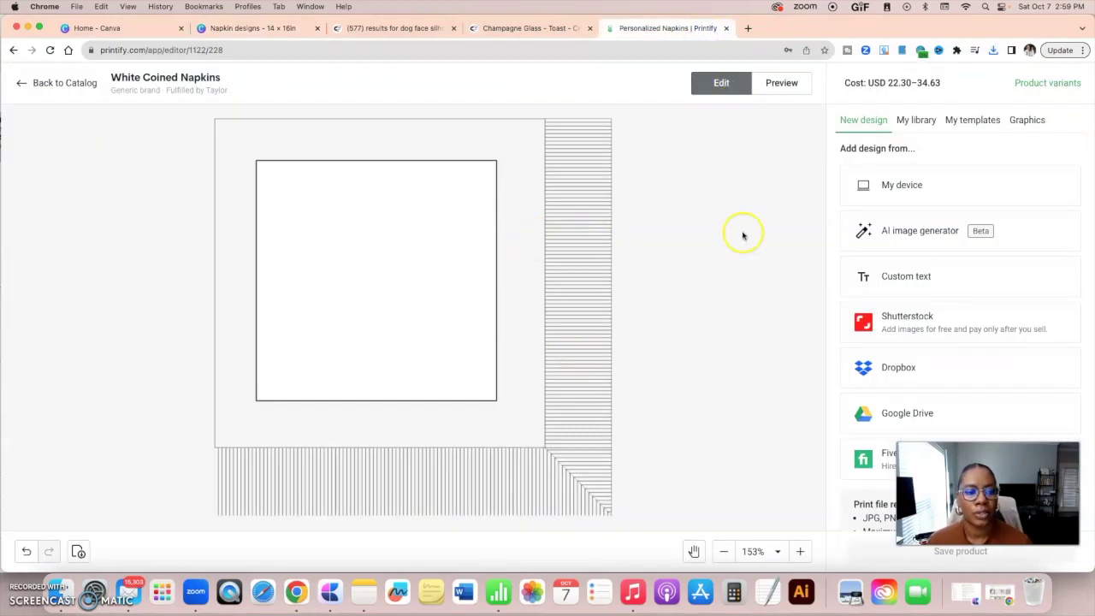
pyautogui.click(909, 189)
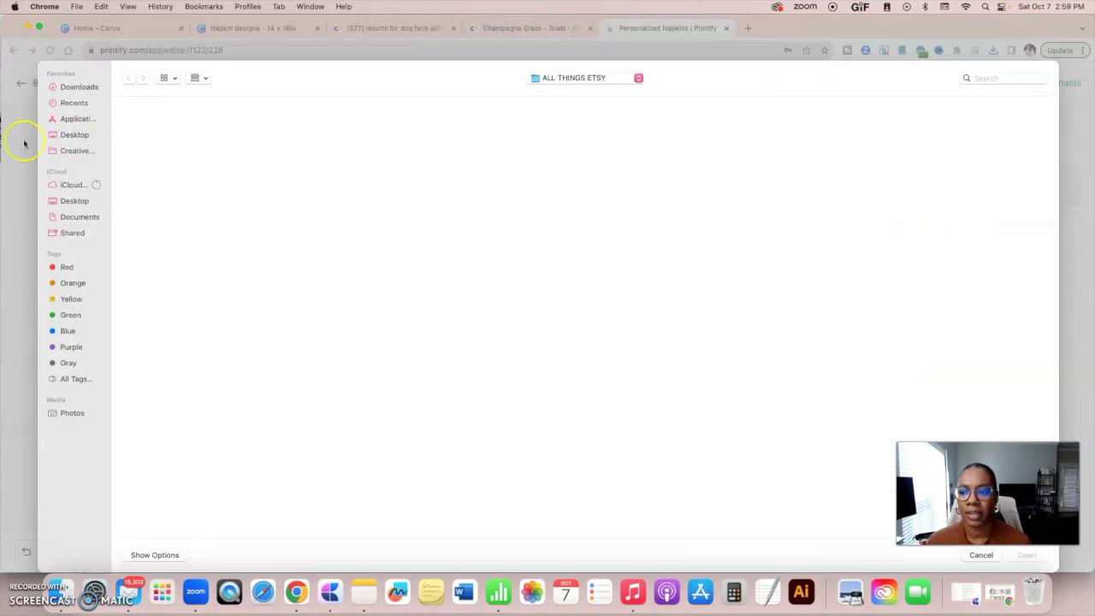
pyautogui.click(73, 135)
pyautogui.doubleClick(142, 139)
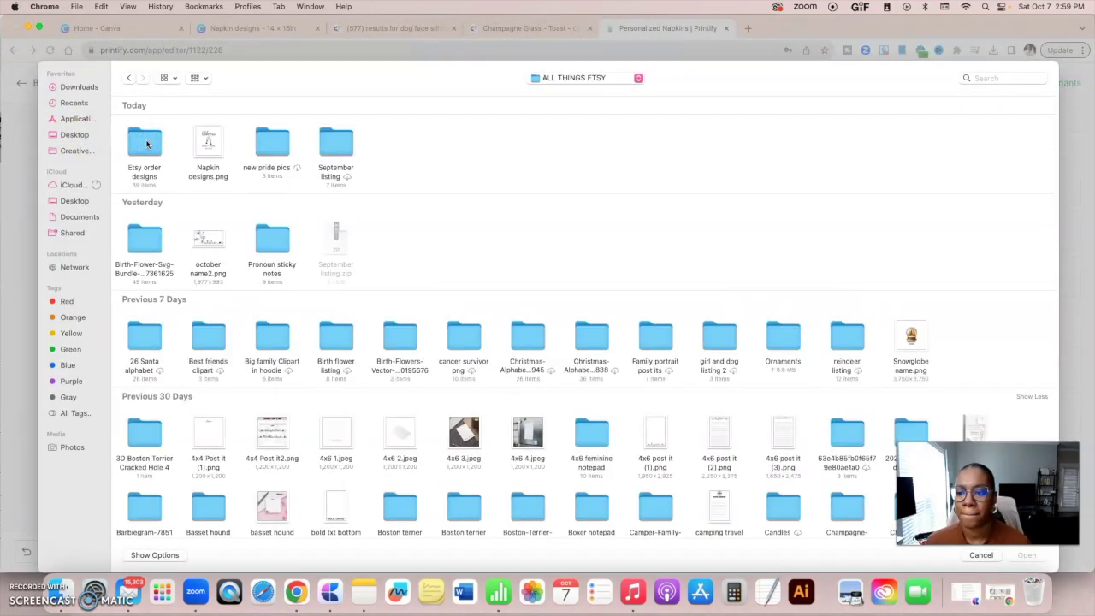
pyautogui.click(1023, 555)
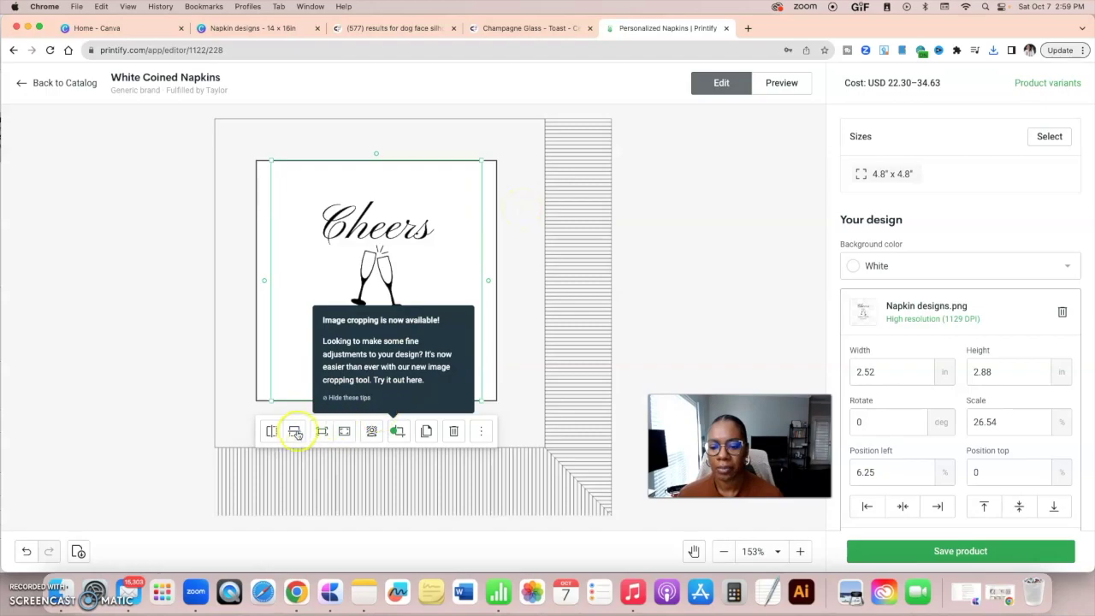
# - Enlarge and centre the Cheers image in the napkin print area, then preview the mockup
pyautogui.click(363, 399)
pyautogui.moveTo(393, 255)
pyautogui.mouseDown()
pyautogui.moveTo(301, 257)
pyautogui.moveTo(392, 254)
pyautogui.mouseUp()
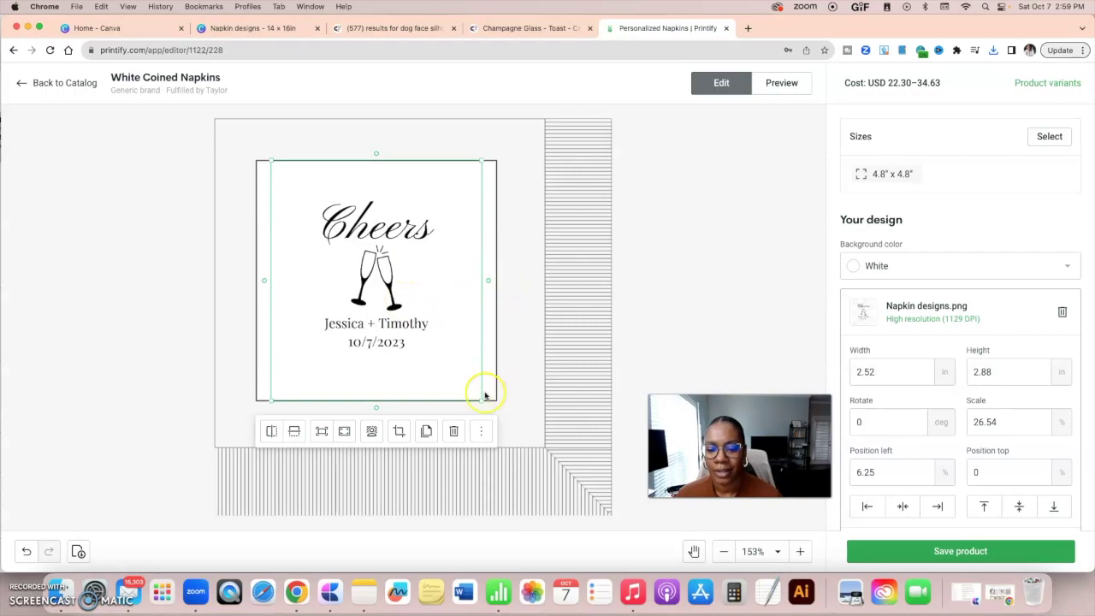
pyautogui.moveTo(482, 399); pyautogui.dragTo(497, 420)
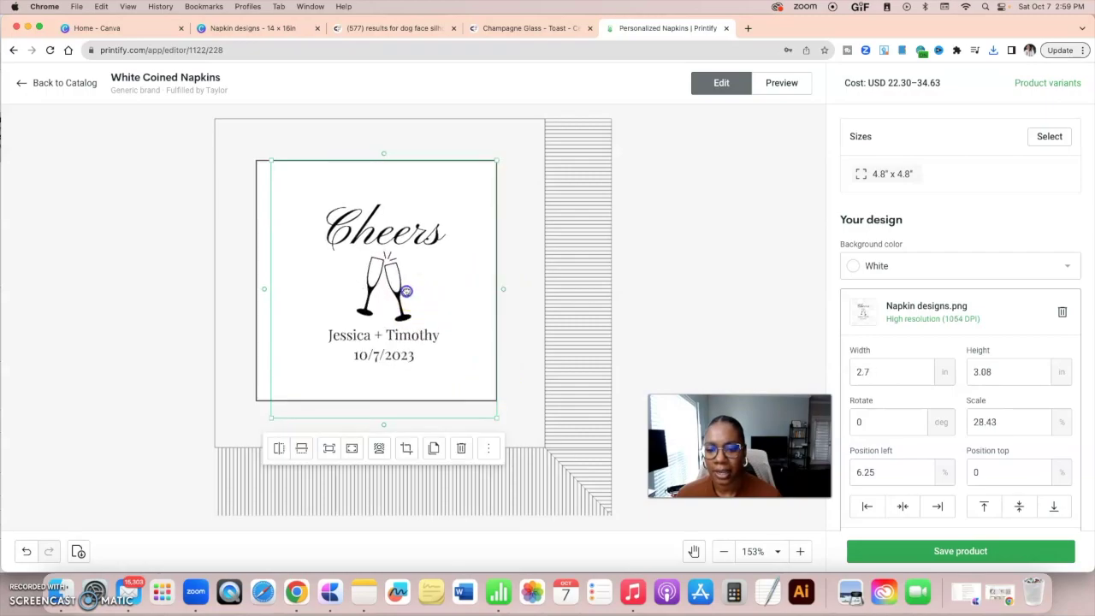
pyautogui.moveTo(408, 289); pyautogui.dragTo(399, 291)
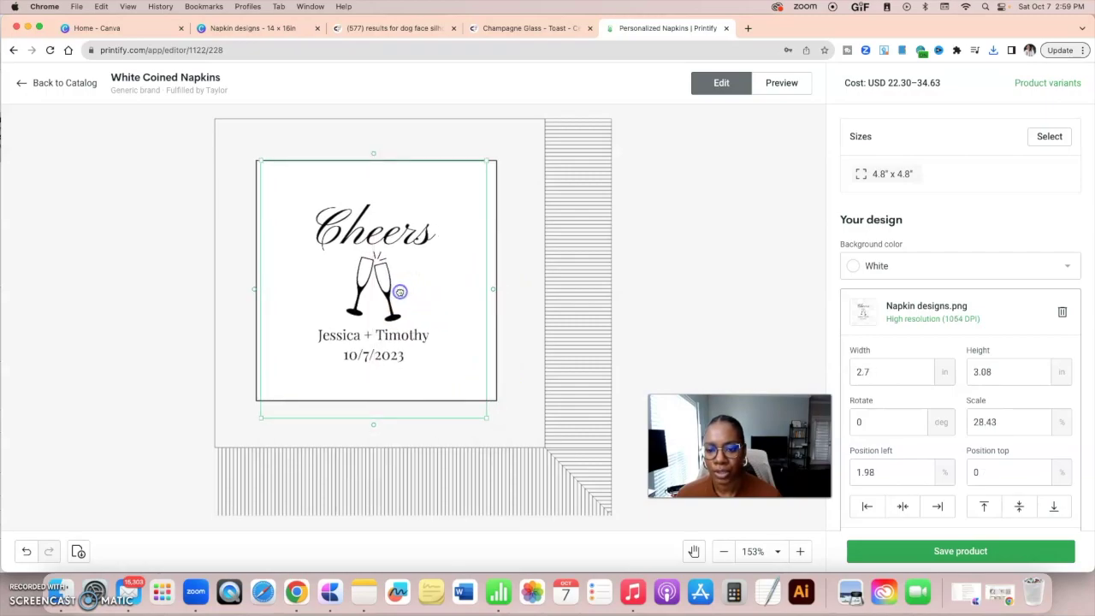
pyautogui.click(567, 283)
pyautogui.click(781, 83)
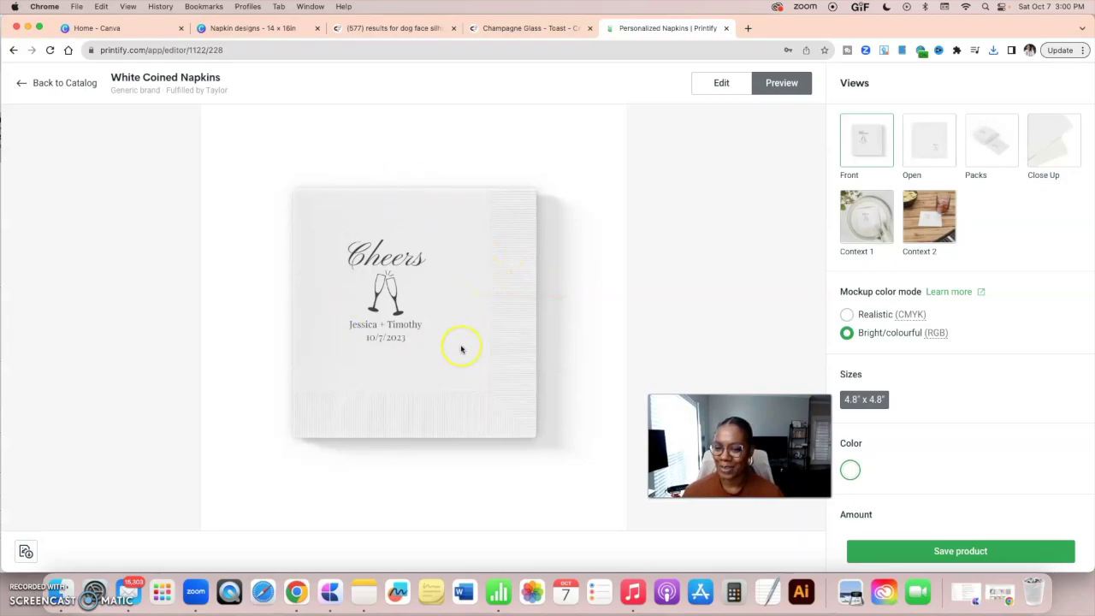
# - Cycle the napkin mockup through the Open, Front, Context 1 and Context 2 views
pyautogui.click(925, 154)
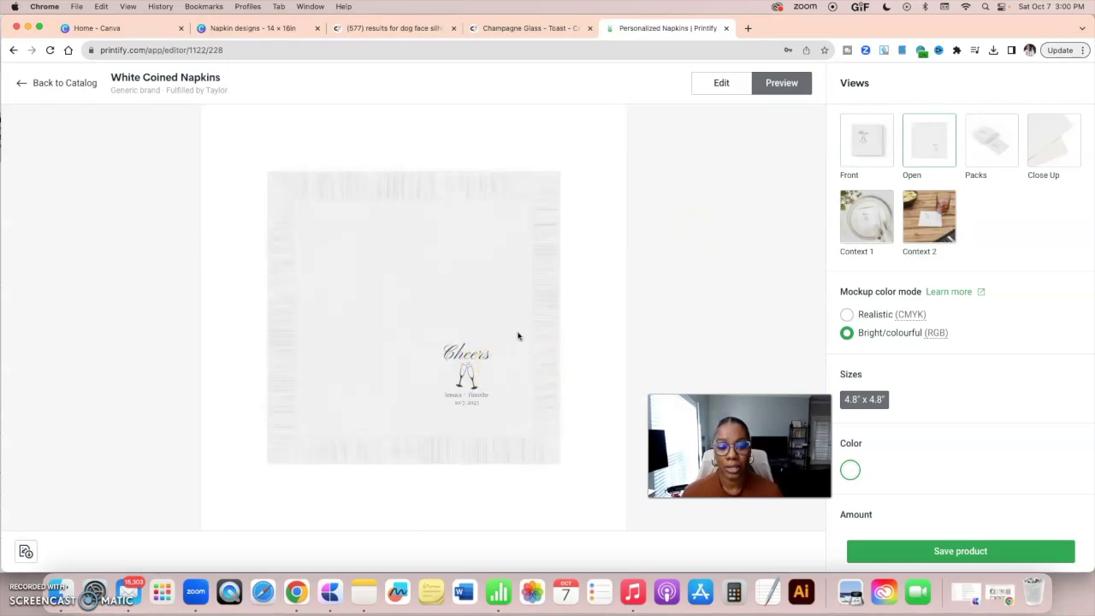
pyautogui.click(875, 153)
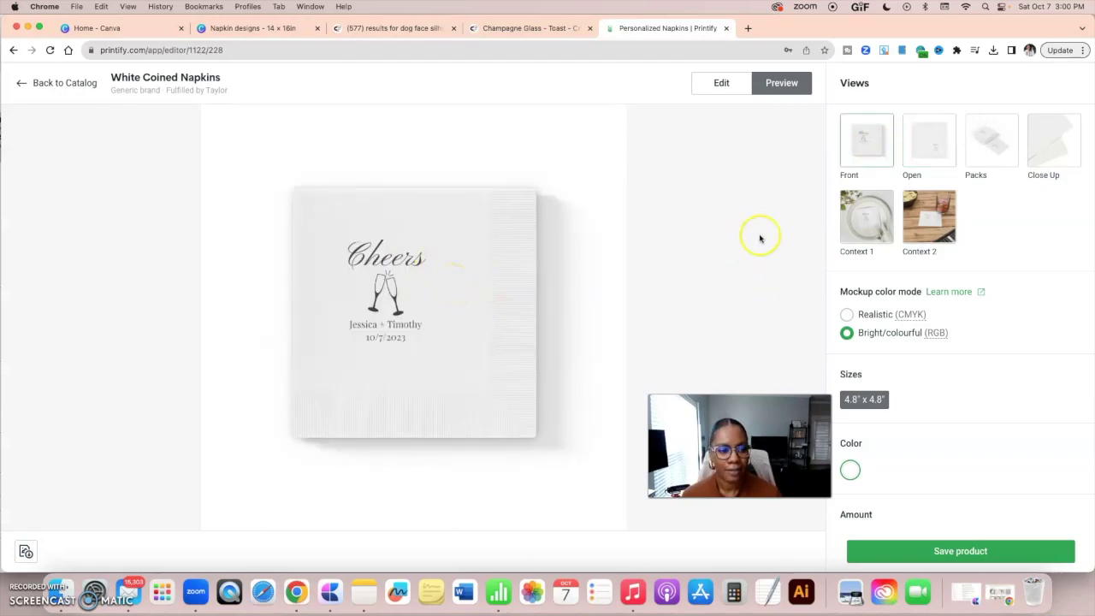
pyautogui.click(864, 223)
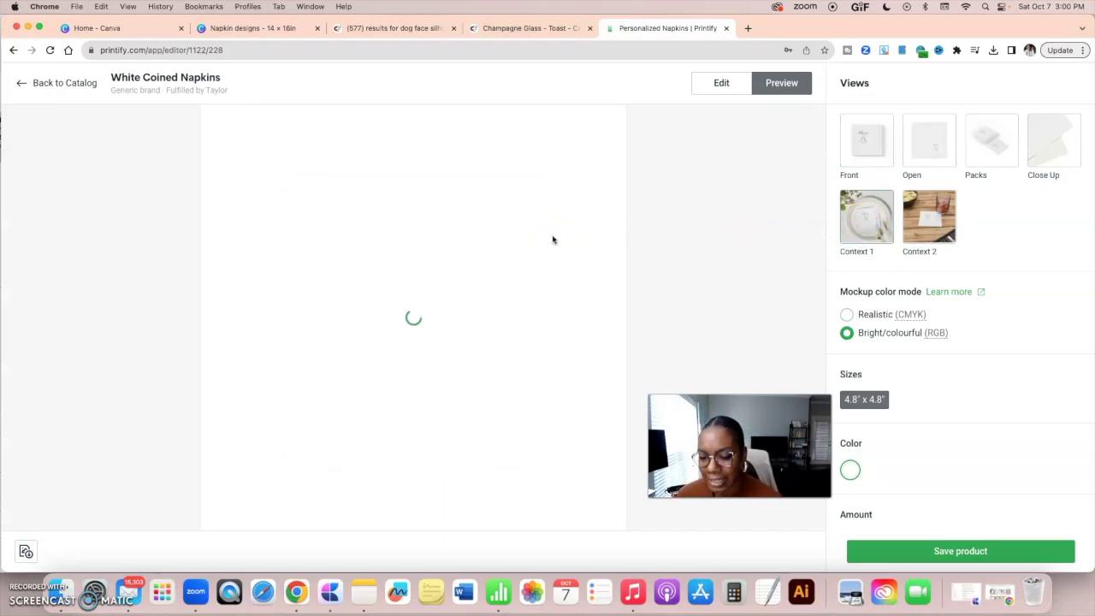
pyautogui.click(948, 229)
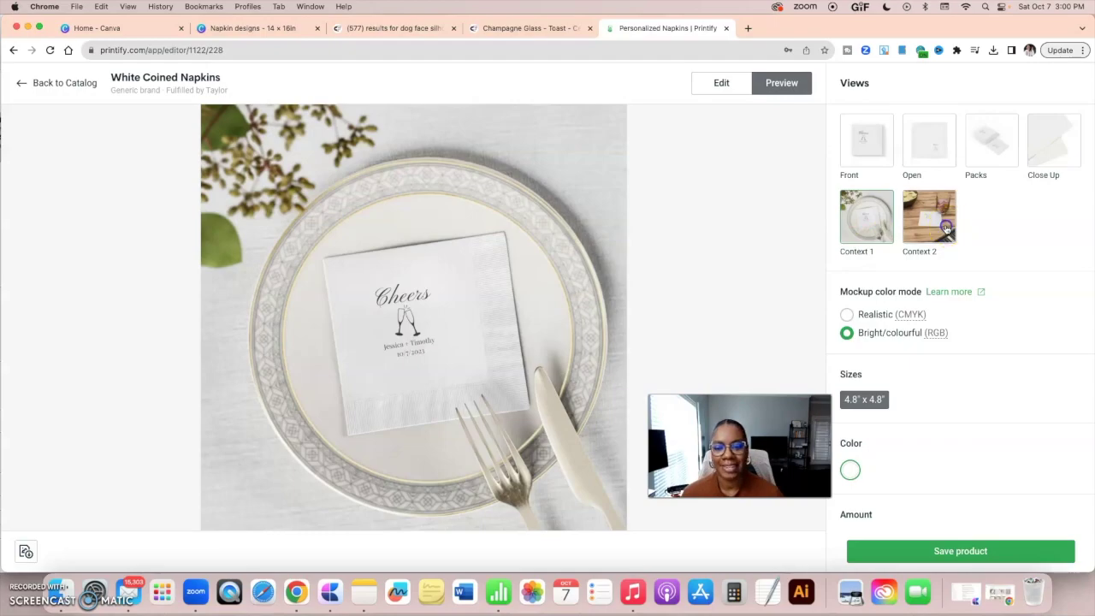